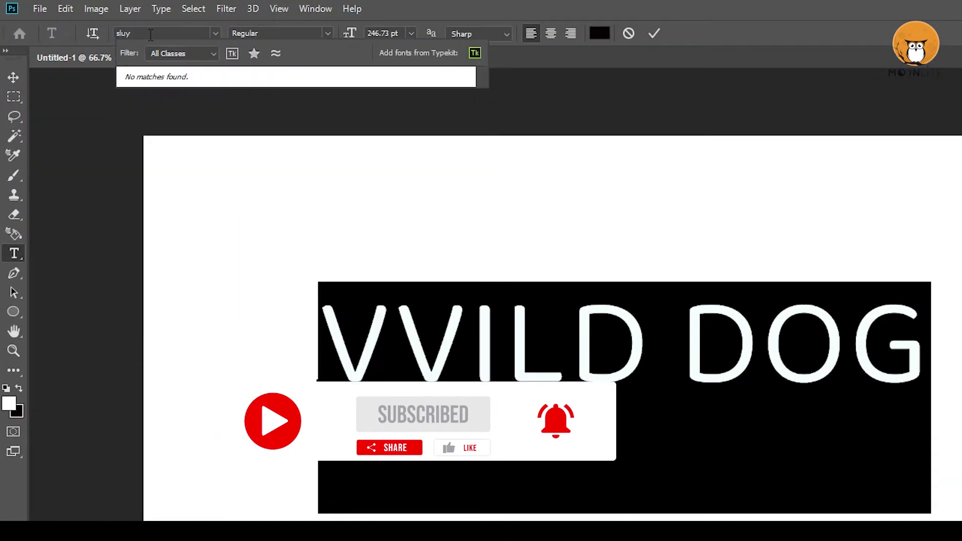
Step: Change the VVILD DOG text's font to SlugSingleW00-Regular
{"action": "key", "text": "BackSpace"}
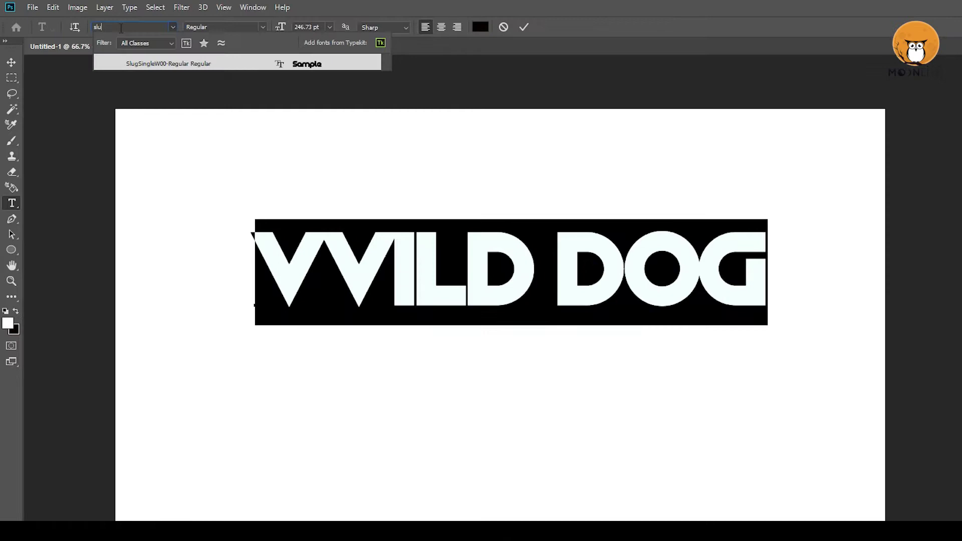
{"action": "key", "text": "Return"}
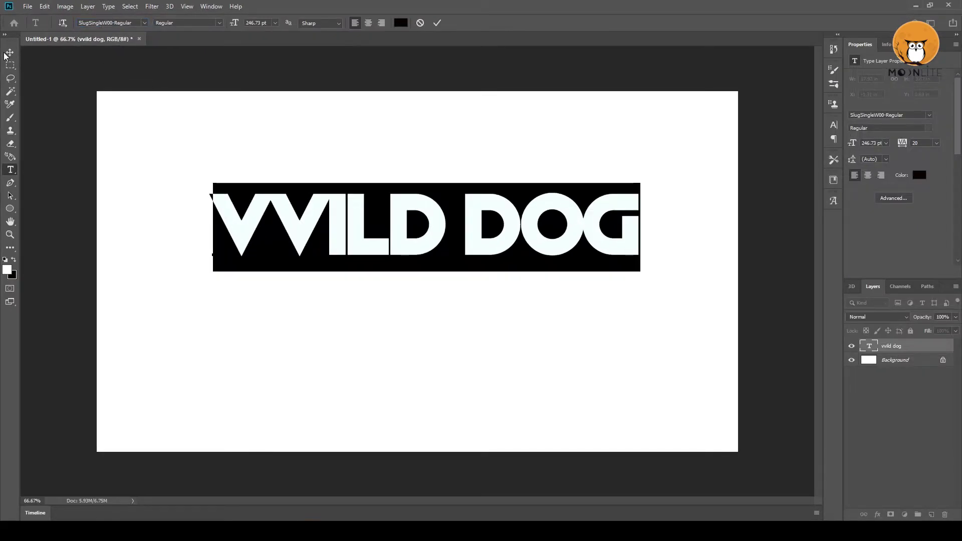
Step: Centre the VVILD DOG text on the canvas and scale it up to about 287 pt
{"action": "left_click", "coordinate": [10, 52]}
{"action": "left_click_drag", "start_coordinate": [320, 197], "coordinate": [290, 221]}
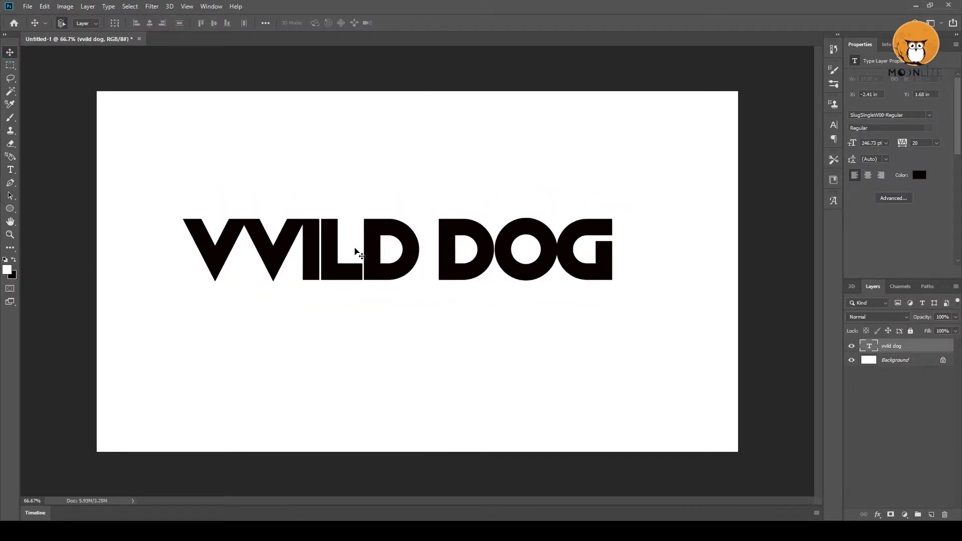
{"action": "key", "text": "ctrl+t"}
{"action": "left_click_drag", "start_coordinate": [609, 297], "coordinate": [673, 337]}
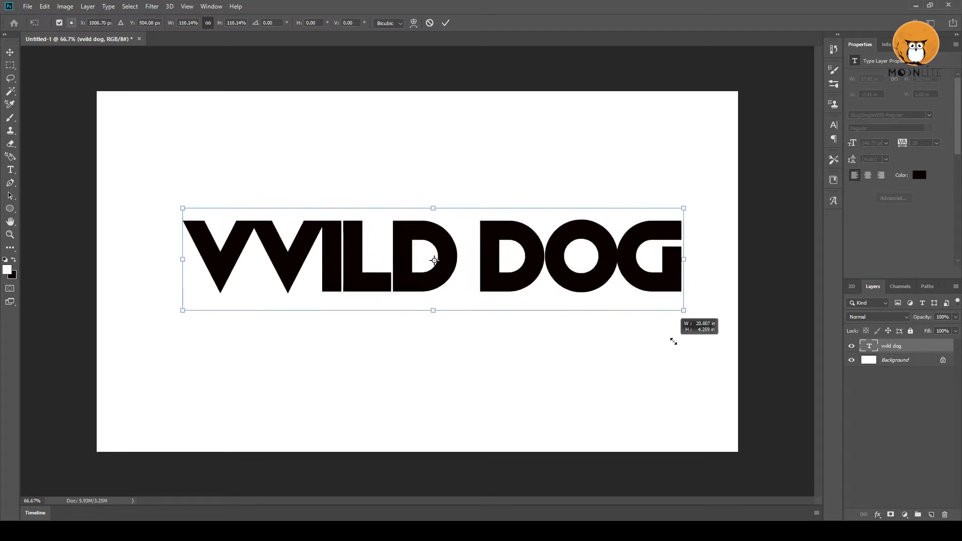
{"action": "left_click_drag", "start_coordinate": [431, 265], "coordinate": [408, 275]}
{"action": "key", "text": "Return"}
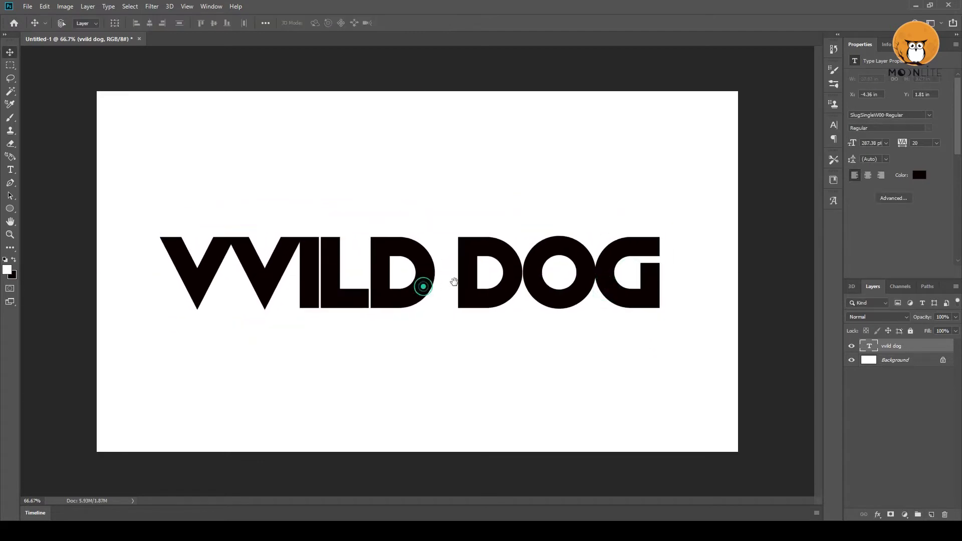
Step: Delete the leading VV so the text reads ILD DOG, and centre it
{"action": "key", "text": "t"}
{"action": "left_click_drag", "start_coordinate": [301, 256], "coordinate": [155, 252]}
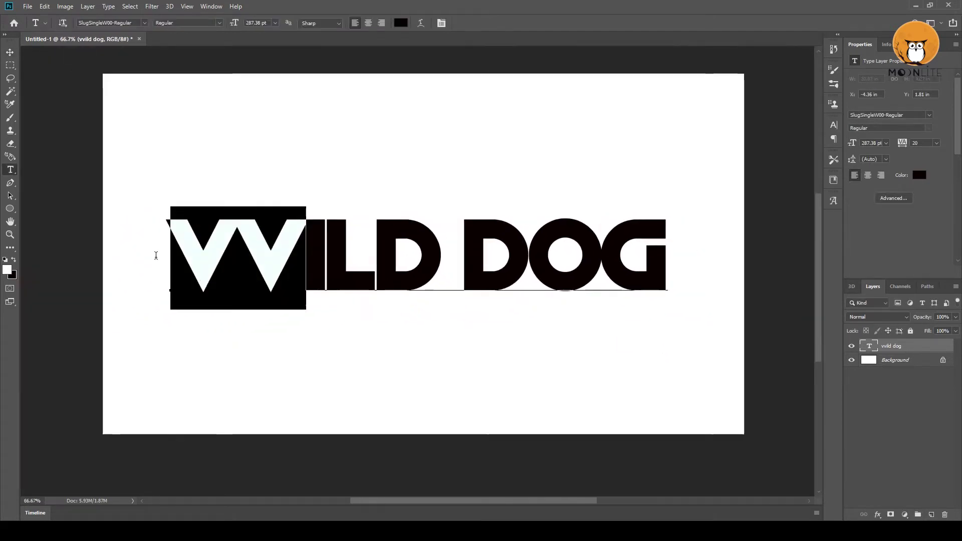
{"action": "key", "text": "BackSpace"}
{"action": "left_click", "coordinate": [10, 52]}
{"action": "left_click_drag", "start_coordinate": [384, 257], "coordinate": [501, 258]}
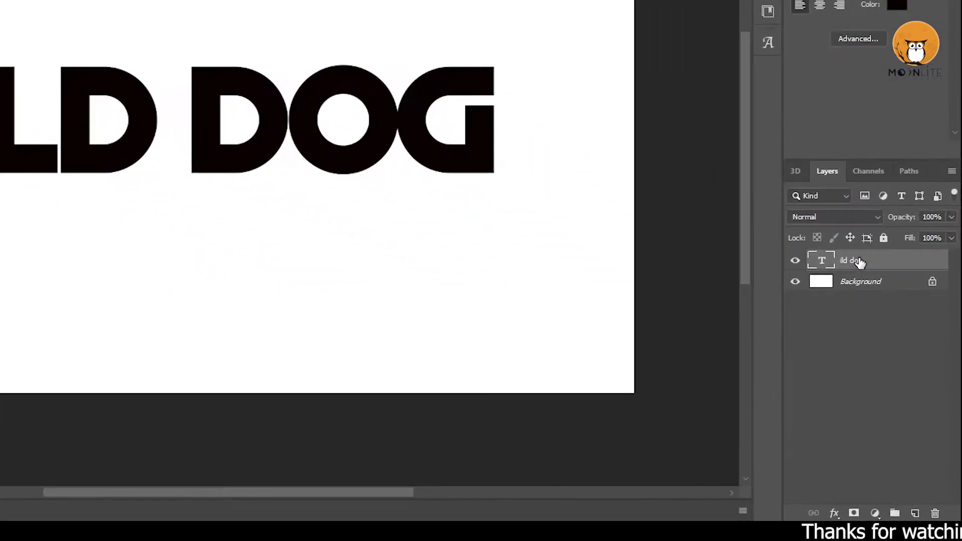
Step: Duplicate the text layer, retype the copy as V, and line it up beside ILD
{"action": "key", "text": "ctrl+j"}
{"action": "left_click_drag", "start_coordinate": [515, 278], "coordinate": [483, 186]}
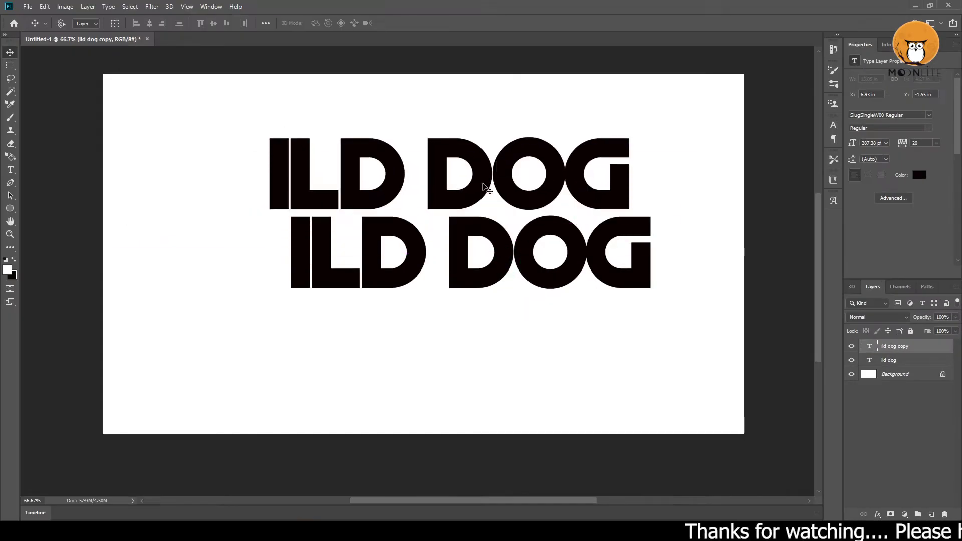
{"action": "double_click", "coordinate": [484, 187]}
{"action": "type", "text": "v"}
{"action": "key", "text": "ctrl+Return"}
{"action": "mouse_move", "coordinate": [303, 169]}
{"action": "left_mouse_down"}
{"action": "mouse_move", "coordinate": [203, 209]}
{"action": "mouse_move", "coordinate": [254, 240]}
{"action": "mouse_move", "coordinate": [267, 215]}
{"action": "left_mouse_up"}
{"action": "key", "text": "ctrl+plus"}
{"action": "left_click_drag", "start_coordinate": [408, 215], "coordinate": [420, 239]}
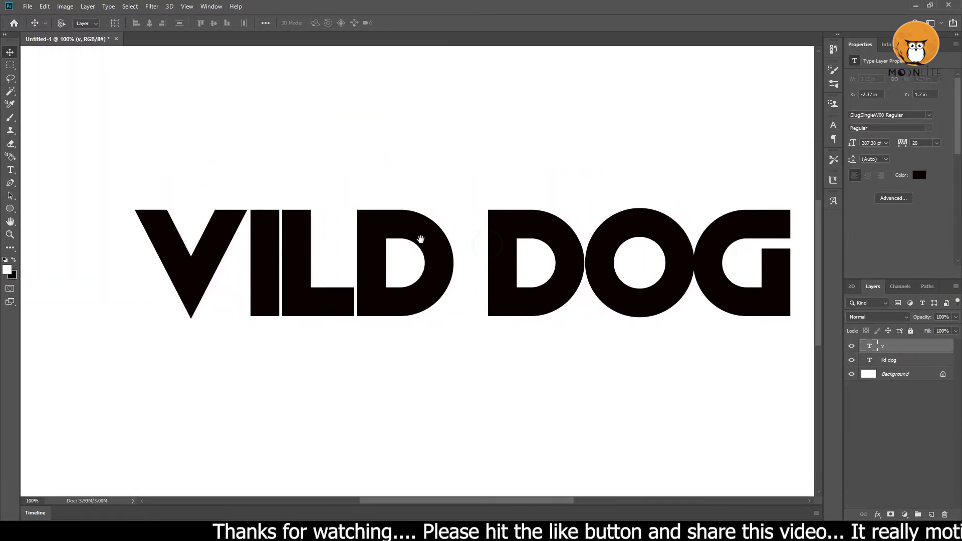
{"action": "left_click_drag", "start_coordinate": [605, 253], "coordinate": [516, 251]}
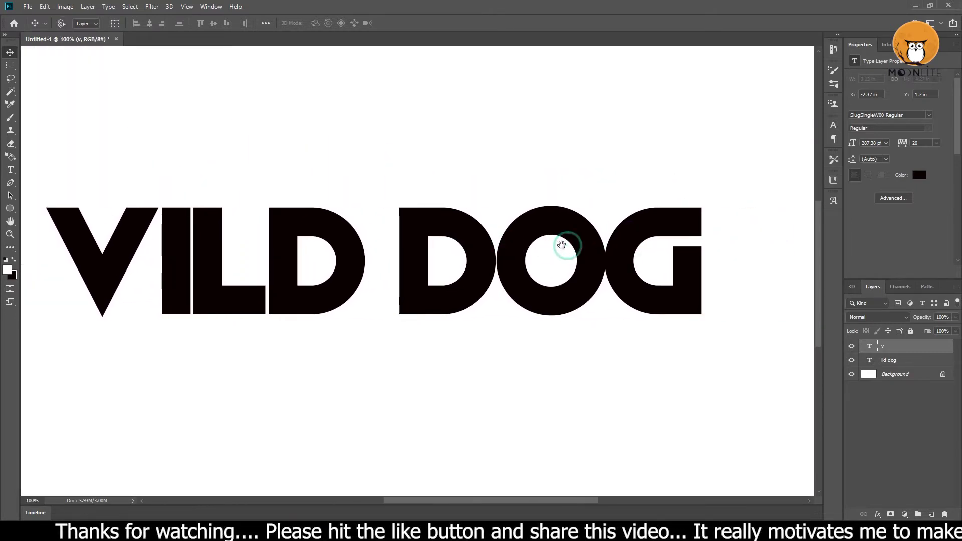
Step: Set the ild dog text's tracking to 50
{"action": "left_click", "coordinate": [906, 360]}
{"action": "scroll", "coordinate": [558, 270], "scroll_direction": "left", "scroll_amount": 2}
{"action": "double_click", "coordinate": [869, 359]}
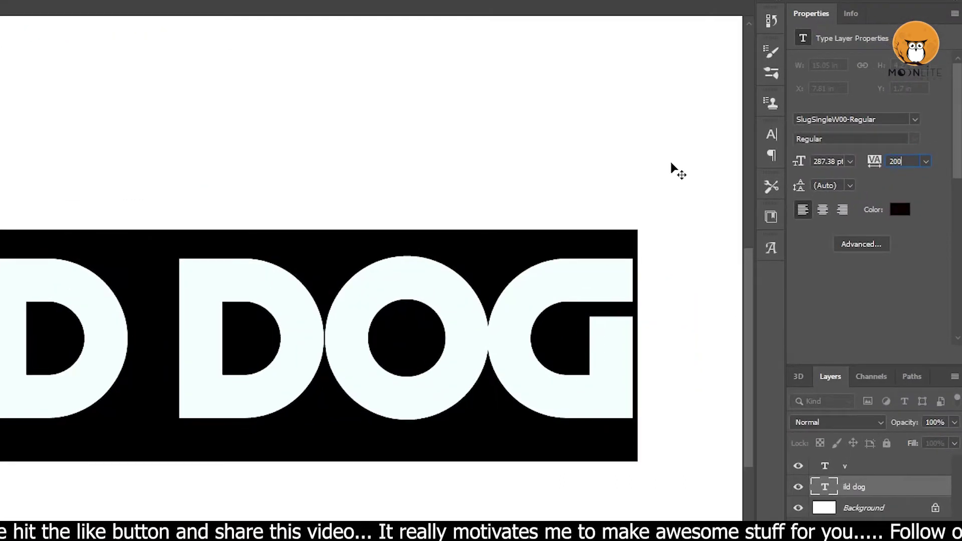
{"action": "key", "text": "Return"}
{"action": "left_click", "coordinate": [905, 161]}
{"action": "type", "text": "50"}
{"action": "key", "text": "Return"}
{"action": "key", "text": "ctrl+Return"}
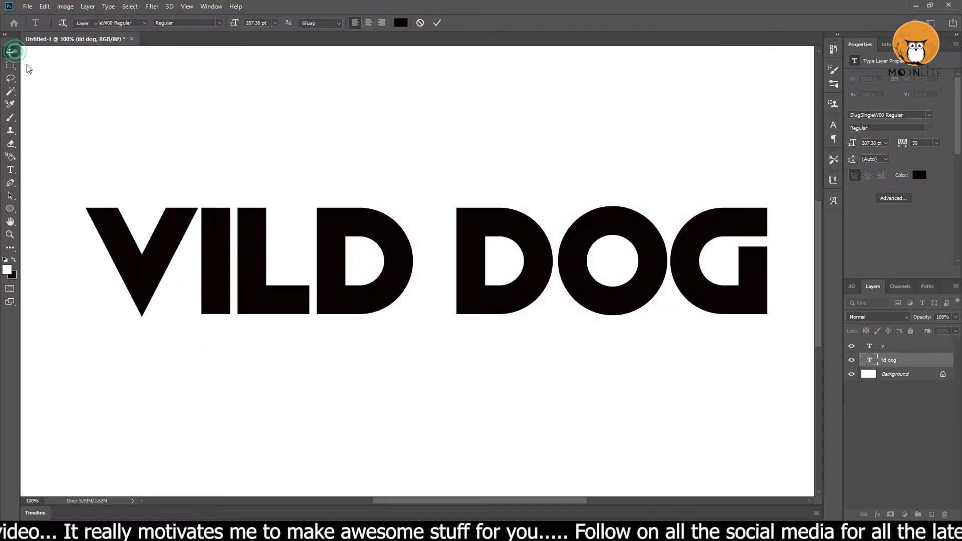
{"action": "key", "text": "v"}
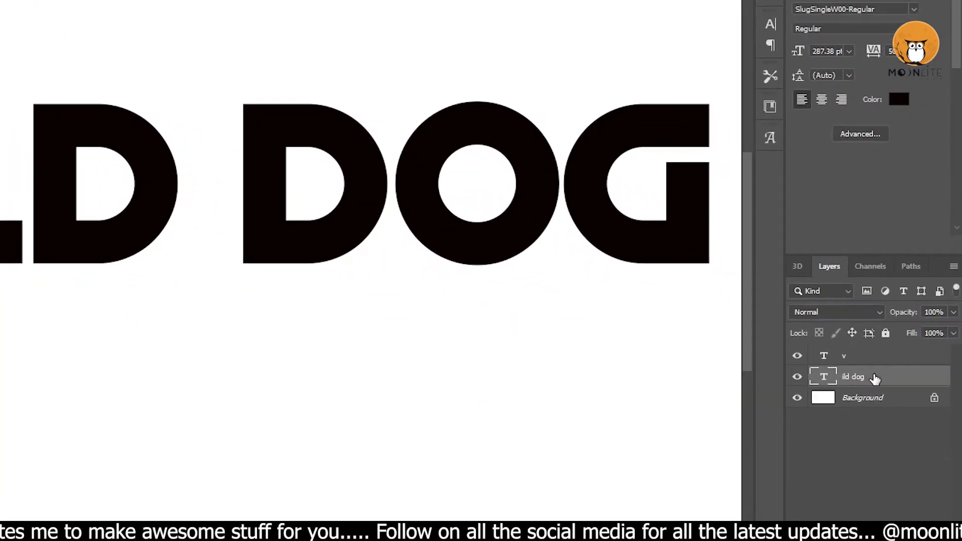
Step: Convert the ild dog and V text layers into shape layers
{"action": "right_click", "coordinate": [893, 361]}
{"action": "left_click", "coordinate": [802, 253]}
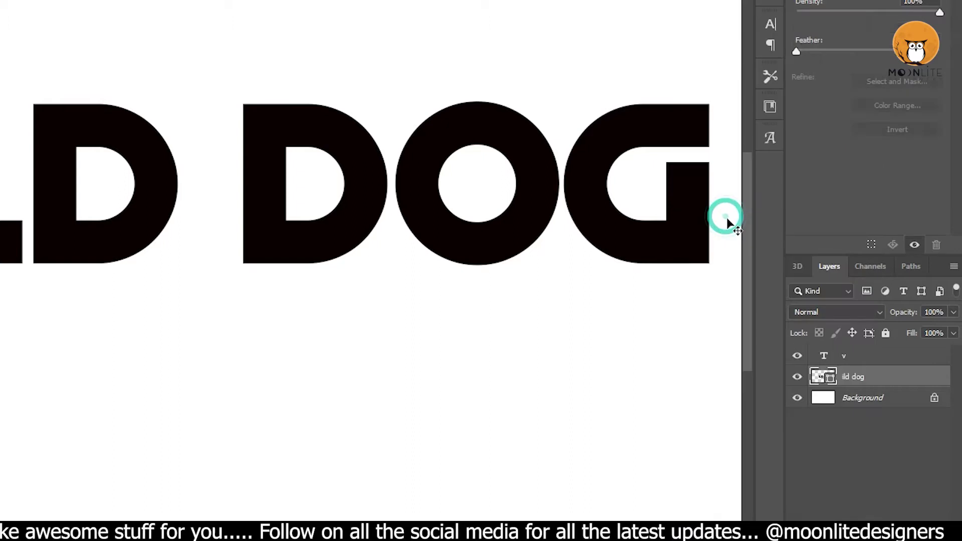
{"action": "right_click", "coordinate": [878, 355]}
{"action": "left_click", "coordinate": [734, 214]}
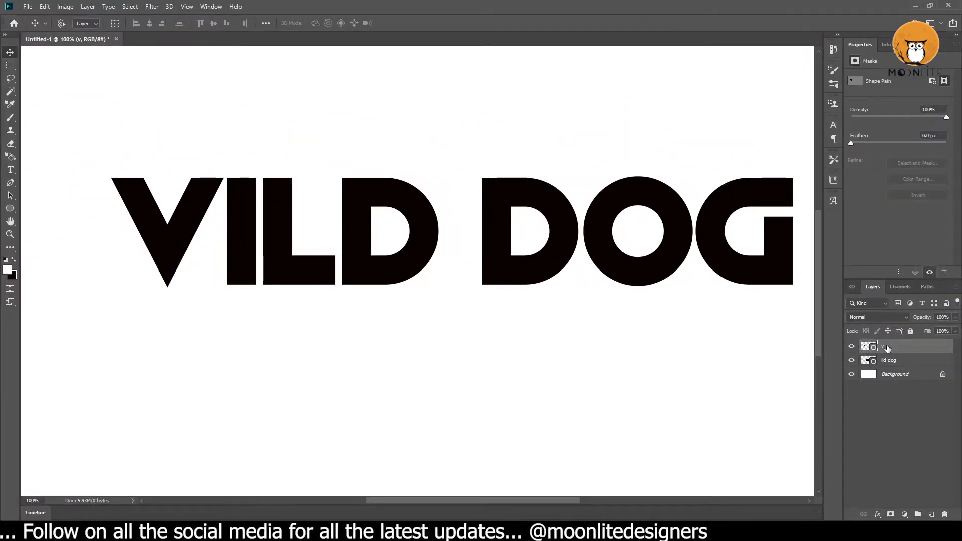
{"action": "left_click", "coordinate": [889, 360]}
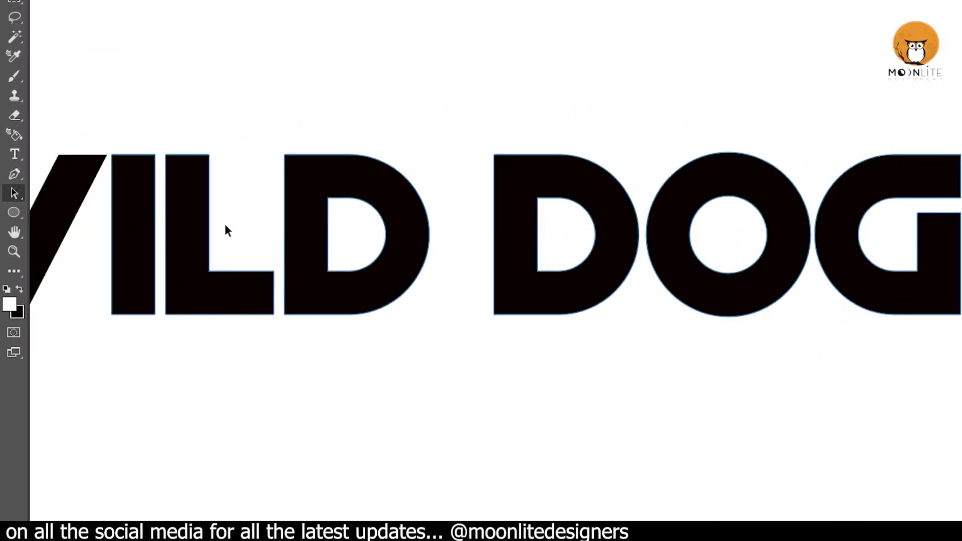
{"action": "right_click", "coordinate": [14, 193]}
{"action": "left_click", "coordinate": [72, 210]}
Step: Push the G's top-right anchors further right to lengthen its slanted stroke
{"action": "left_click_drag", "start_coordinate": [636, 155], "coordinate": [637, 322]}
{"action": "left_click_drag", "start_coordinate": [637, 149], "coordinate": [644, 149]}
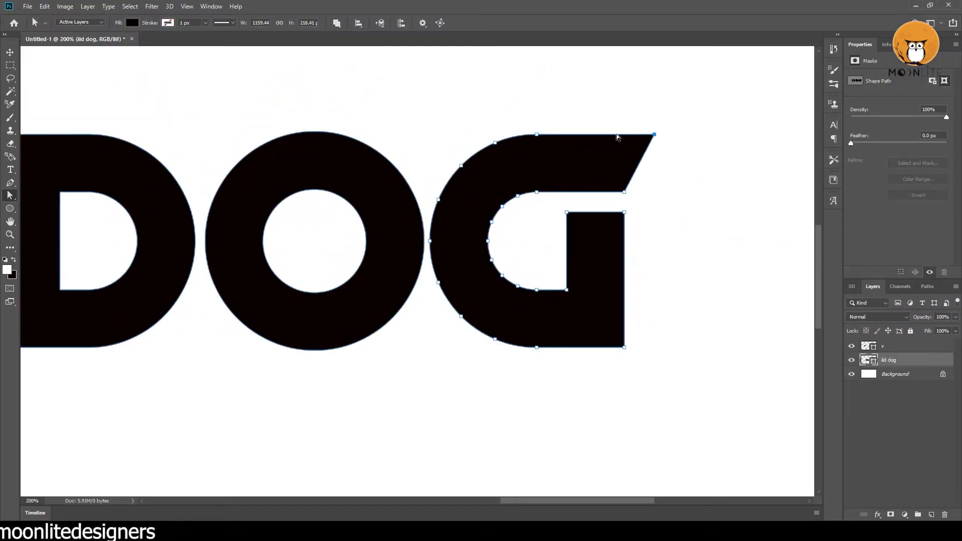
{"action": "key", "text": "shift+Right"}
{"action": "key", "text": "shift+Right"}
{"action": "key", "text": "shift+Right"}
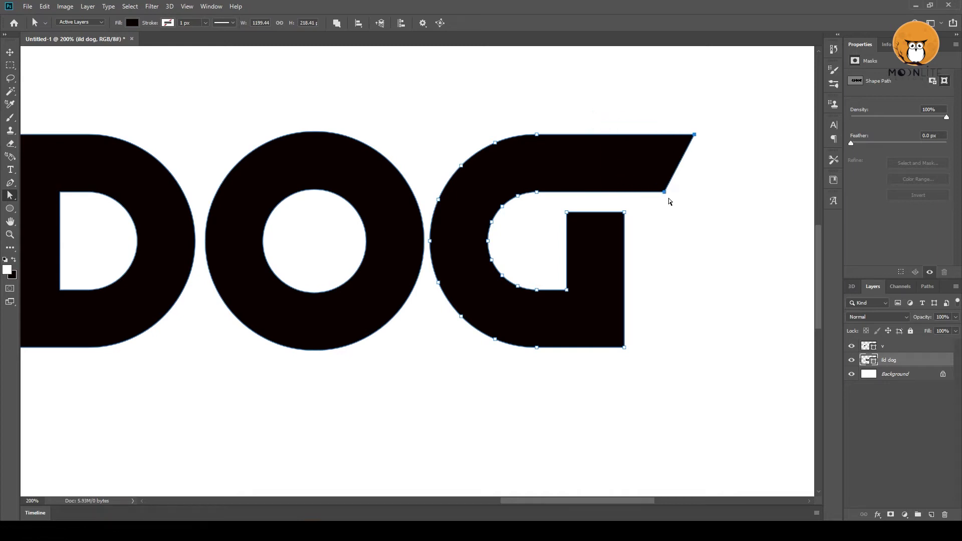
{"action": "left_click", "coordinate": [669, 201]}
Step: Add an anchor point on the left edge of DOG's D
{"action": "left_click_drag", "start_coordinate": [107, 296], "coordinate": [394, 273]}
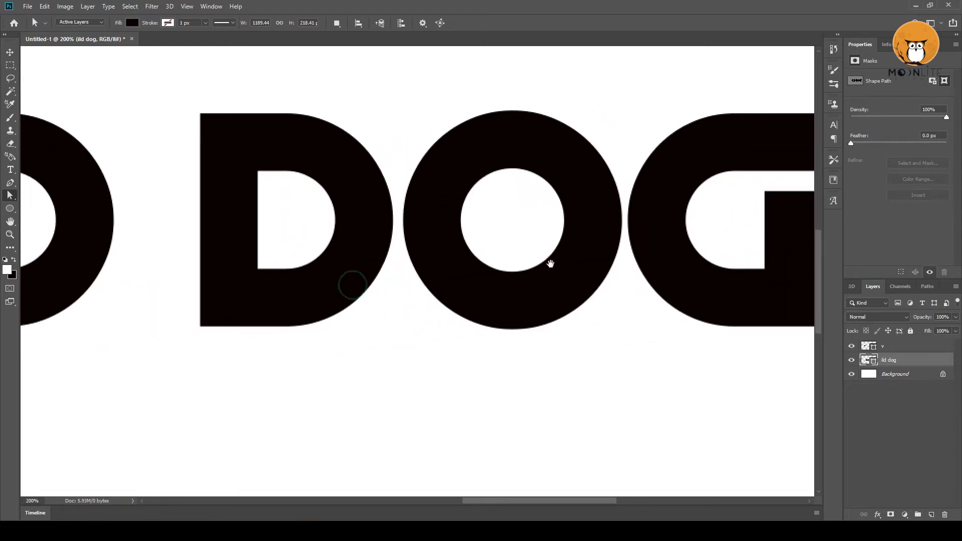
{"action": "left_click", "coordinate": [305, 146]}
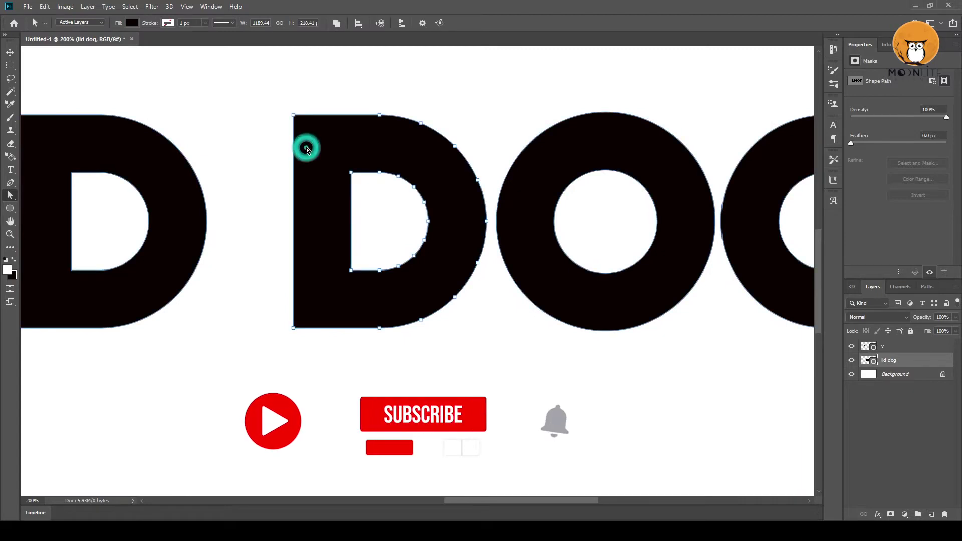
{"action": "key", "text": "p"}
{"action": "left_click", "coordinate": [294, 172]}
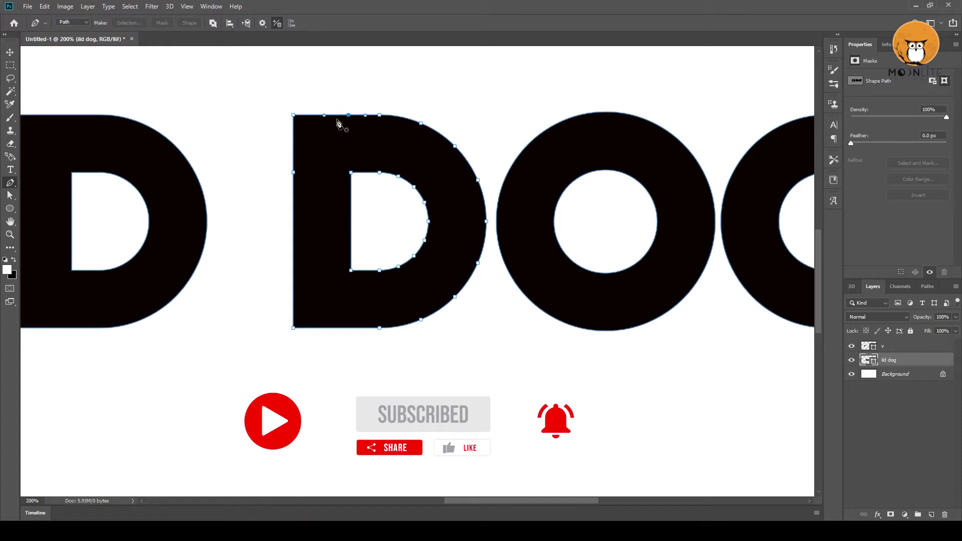
Step: Cut DOG's D top-left corner and add guides at its inner left and top edges
{"action": "left_click", "coordinate": [294, 115]}
{"action": "scroll", "coordinate": [466, 170], "scroll_direction": "left", "scroll_amount": 5}
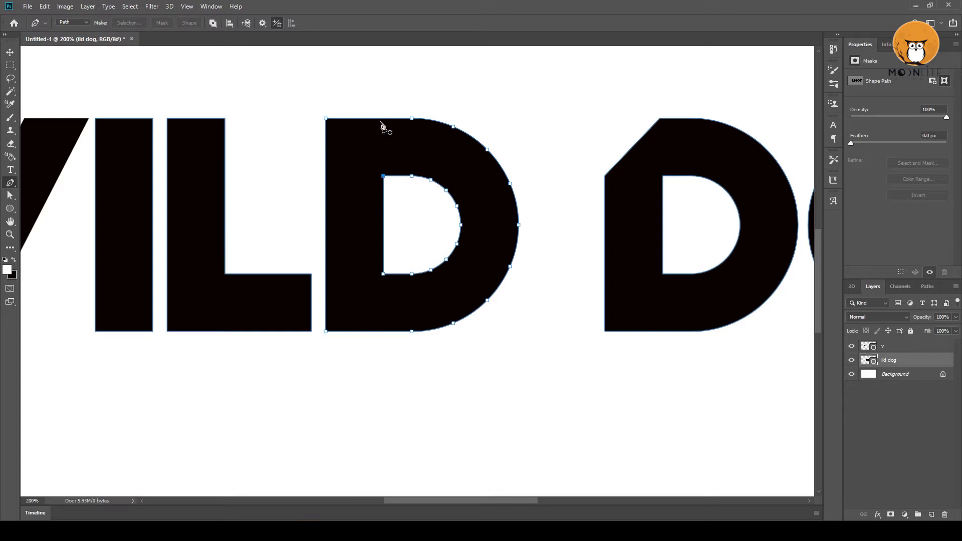
{"action": "key", "text": "ctrl+r"}
{"action": "left_click_drag", "start_coordinate": [27, 158], "coordinate": [392, 177]}
{"action": "left_click_drag", "start_coordinate": [386, 50], "coordinate": [392, 184]}
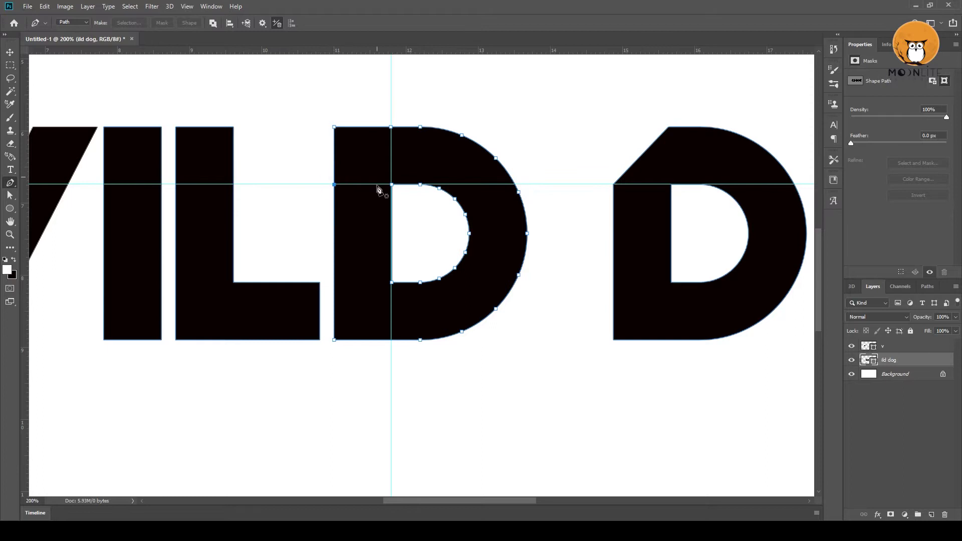
Step: Cut slanted top-left corners on the D, L and I of ILD
{"action": "scroll", "coordinate": [379, 190], "scroll_direction": "left", "scroll_amount": 1}
{"action": "left_click", "coordinate": [360, 123]}
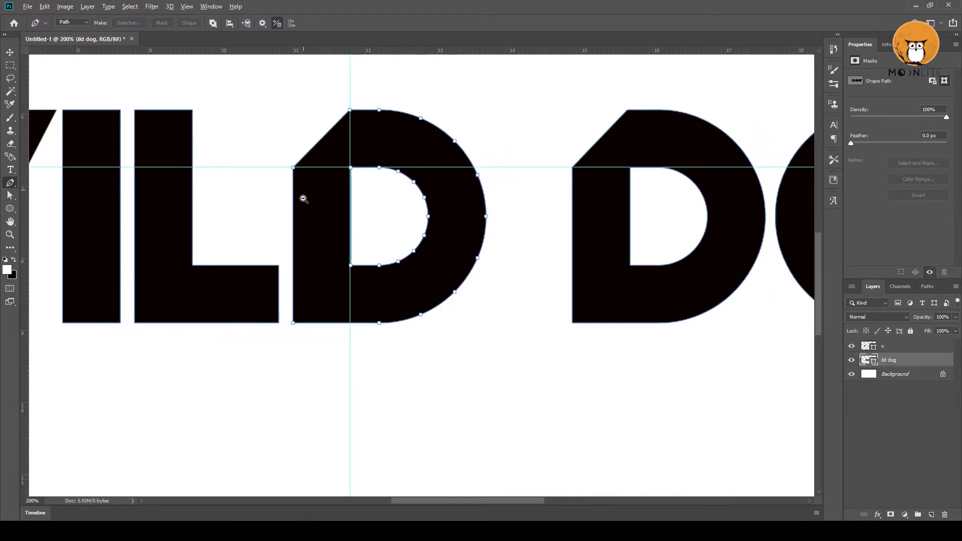
{"action": "scroll", "coordinate": [438, 195], "scroll_direction": "left", "scroll_amount": 3}
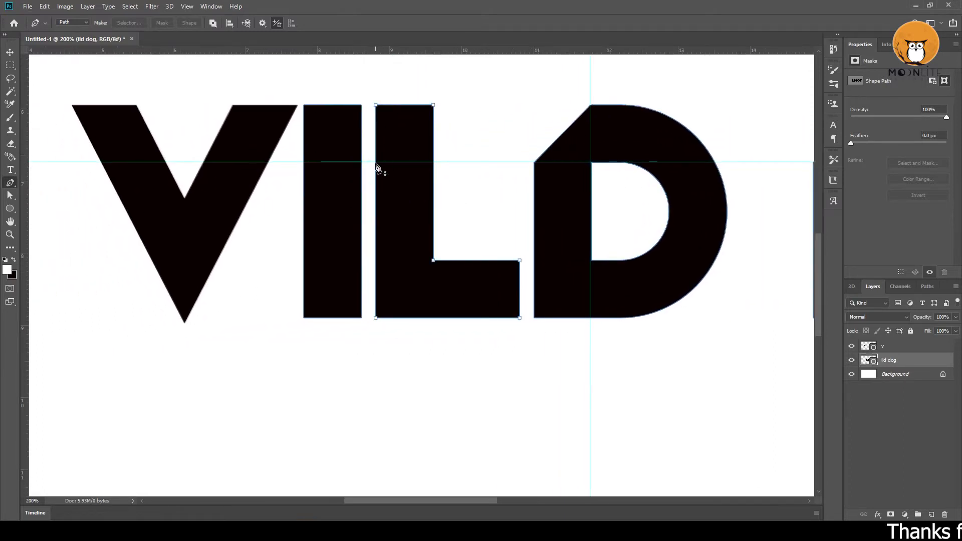
{"action": "left_click", "coordinate": [376, 105]}
{"action": "scroll", "coordinate": [454, 151], "scroll_direction": "left", "scroll_amount": 4}
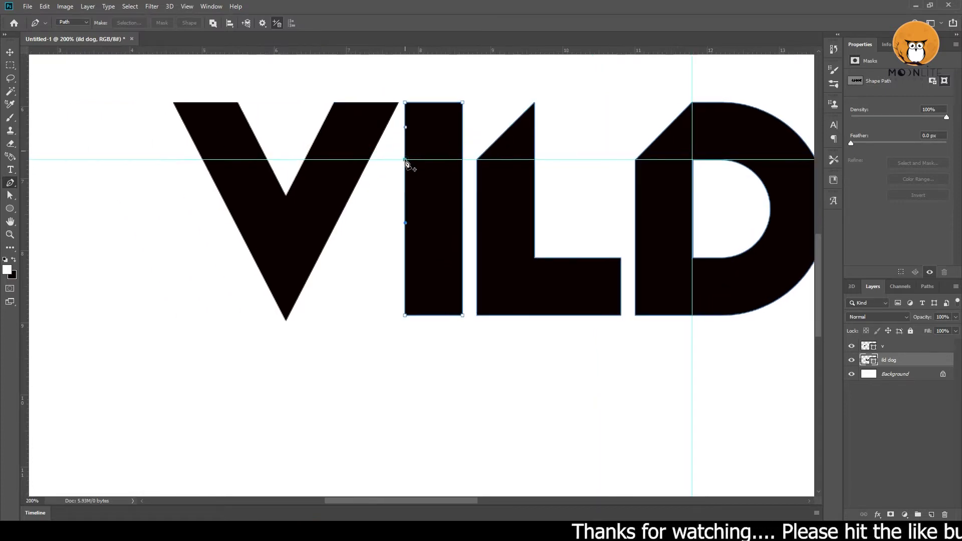
{"action": "left_click", "coordinate": [406, 107]}
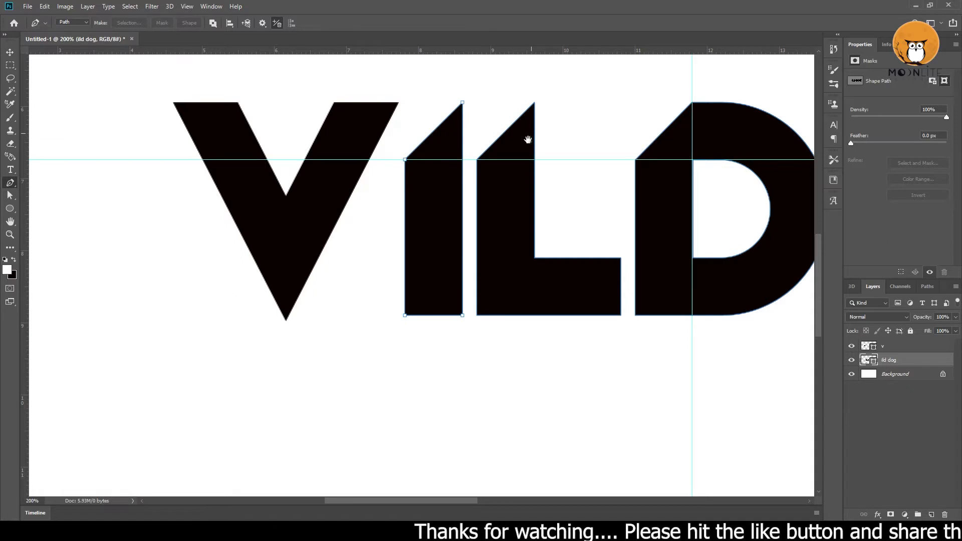
Step: Add a second horizontal guide across the DOG letters
{"action": "scroll", "coordinate": [435, 135], "scroll_direction": "down", "scroll_amount": 3}
{"action": "scroll", "coordinate": [430, 260], "scroll_direction": "up", "scroll_amount": 2}
{"action": "scroll", "coordinate": [441, 258], "scroll_direction": "down", "scroll_amount": 2}
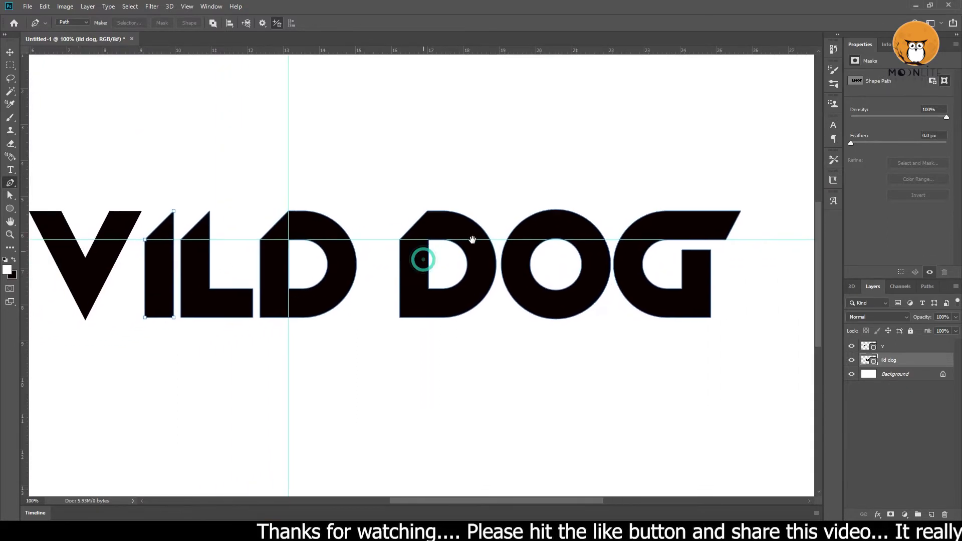
{"action": "scroll", "coordinate": [515, 251], "scroll_direction": "up", "scroll_amount": 2}
{"action": "scroll", "coordinate": [621, 258], "scroll_direction": "up", "scroll_amount": 3}
{"action": "scroll", "coordinate": [620, 272], "scroll_direction": "down", "scroll_amount": 2}
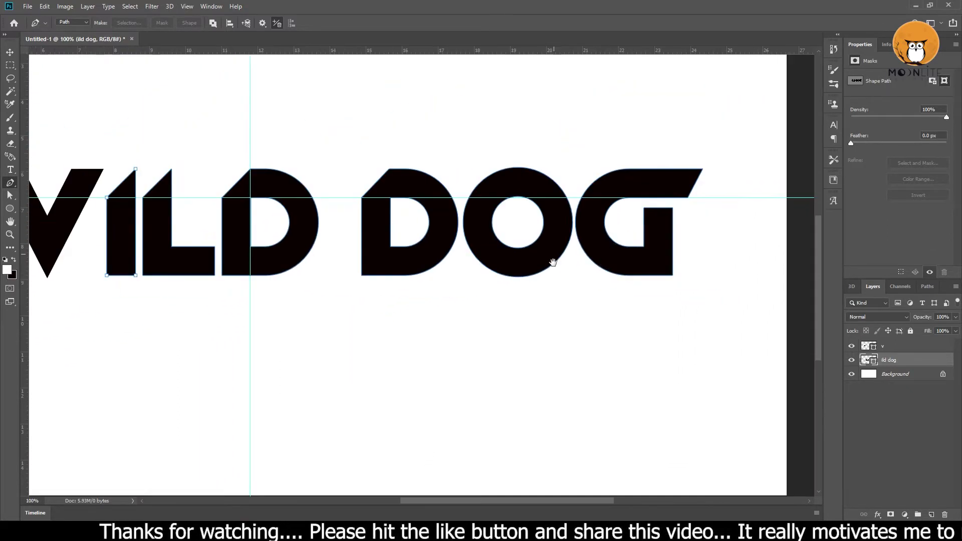
{"action": "left_click_drag", "start_coordinate": [368, 61], "coordinate": [372, 225]}
Step: Move the G's inner crossbar anchors down, then nudge them slightly back up
{"action": "scroll", "coordinate": [594, 243], "scroll_direction": "up", "scroll_amount": 2}
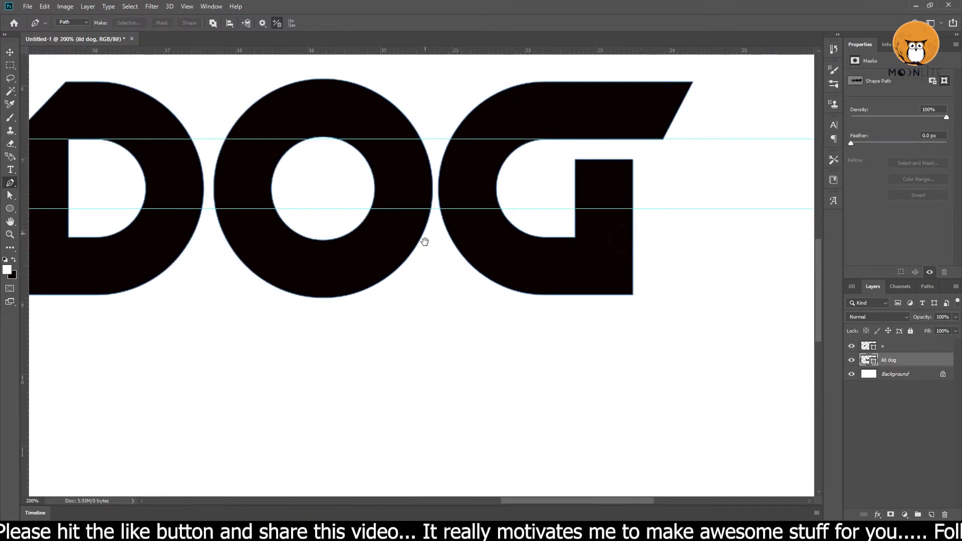
{"action": "scroll", "coordinate": [421, 241], "scroll_direction": "up", "scroll_amount": 1}
{"action": "key", "text": "a"}
{"action": "left_click_drag", "start_coordinate": [559, 118], "coordinate": [689, 136]}
{"action": "key", "text": "Down"}
{"action": "key", "text": "Down"}
{"action": "key", "text": "Down"}
{"action": "key", "text": "Down"}
{"action": "key", "text": "Down"}
{"action": "key", "text": "Down"}
{"action": "key", "text": "Down"}
{"action": "key", "text": "Down"}
{"action": "key", "text": "Down"}
{"action": "key", "text": "Up"}
{"action": "key", "text": "Up"}
{"action": "key", "text": "Up"}
{"action": "key", "text": "Up"}
{"action": "key", "text": "Up"}
{"action": "key", "text": "Up"}
{"action": "key", "text": "p"}
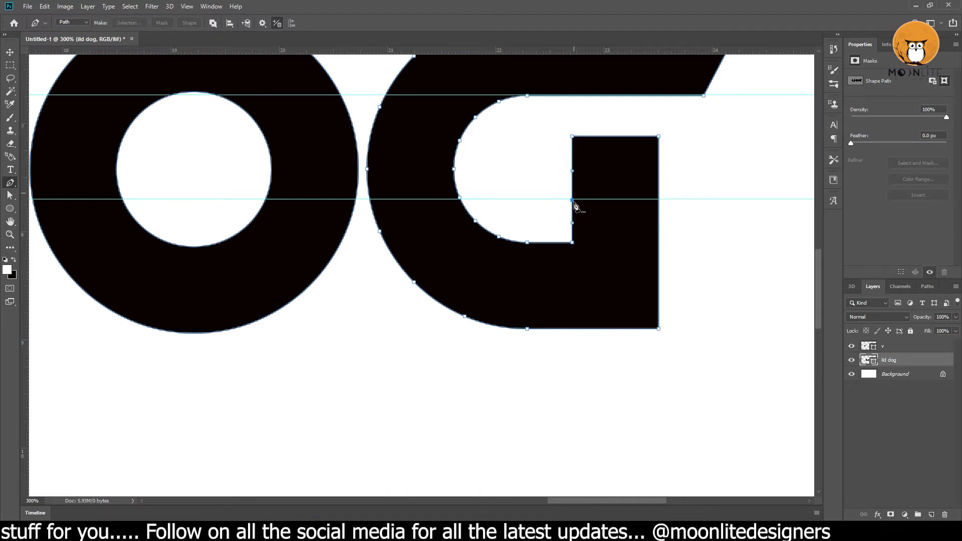
Step: Shift the edge of the G's inner notch to the left
{"action": "key", "text": "ctrl+plus"}
{"action": "key", "text": "ctrl+plus"}
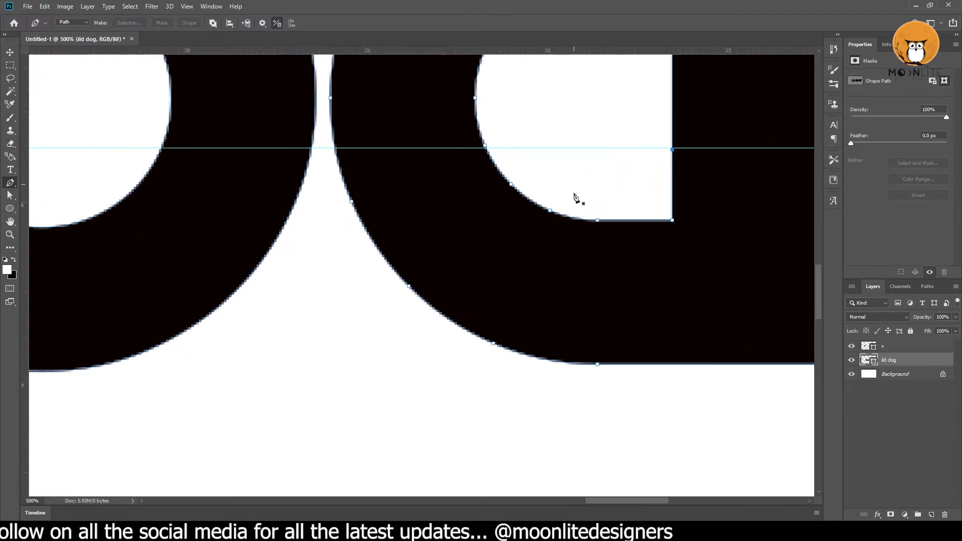
{"action": "scroll", "coordinate": [671, 150], "scroll_direction": "up", "scroll_amount": 2}
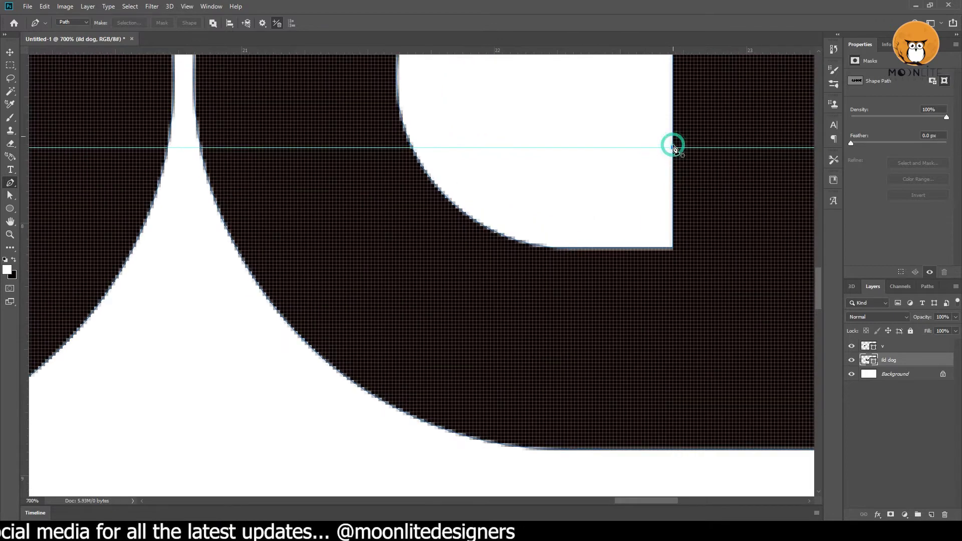
{"action": "left_click_drag", "start_coordinate": [688, 141], "coordinate": [635, 240]}
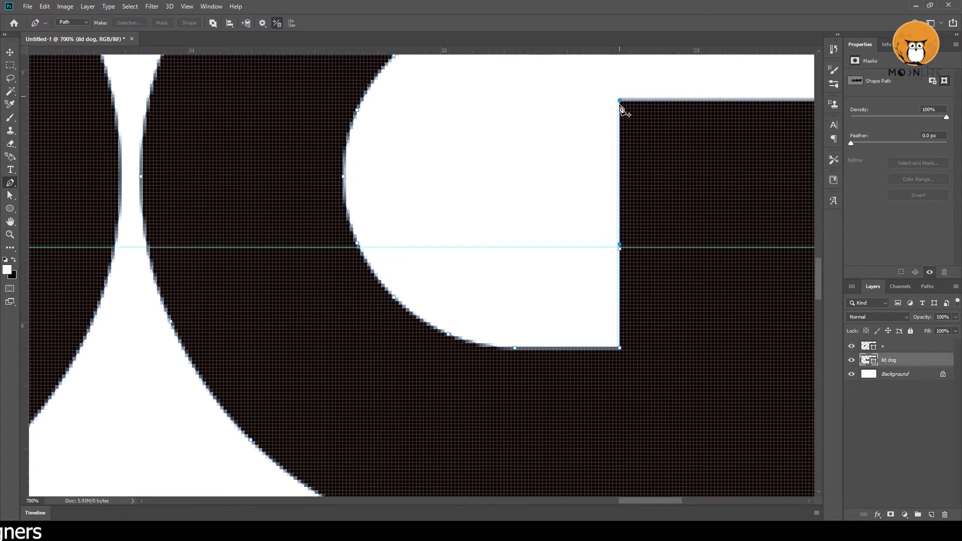
{"action": "key", "text": "a"}
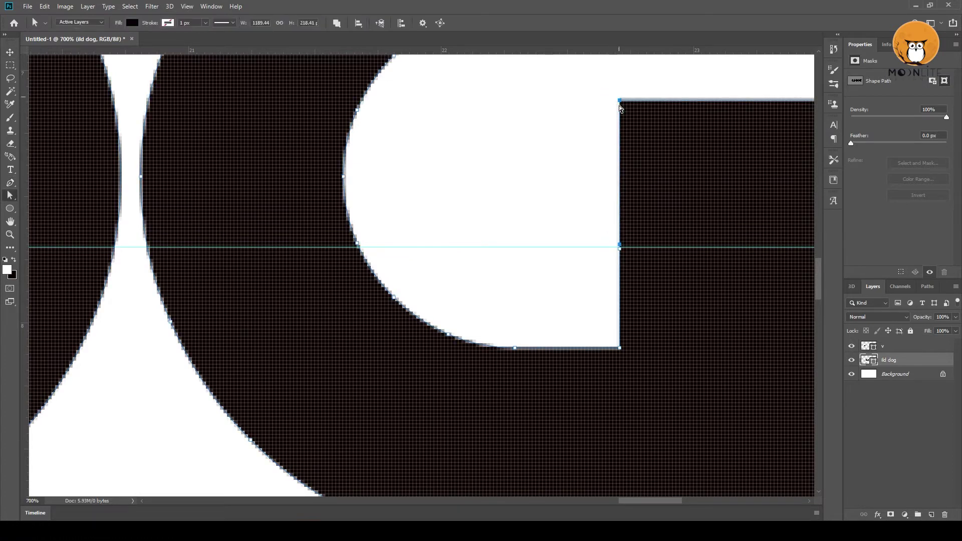
{"action": "key", "text": "shift+Left"}
{"action": "key", "text": "shift+Left"}
{"action": "key", "text": "shift+Left"}
{"action": "key", "text": "shift+Left"}
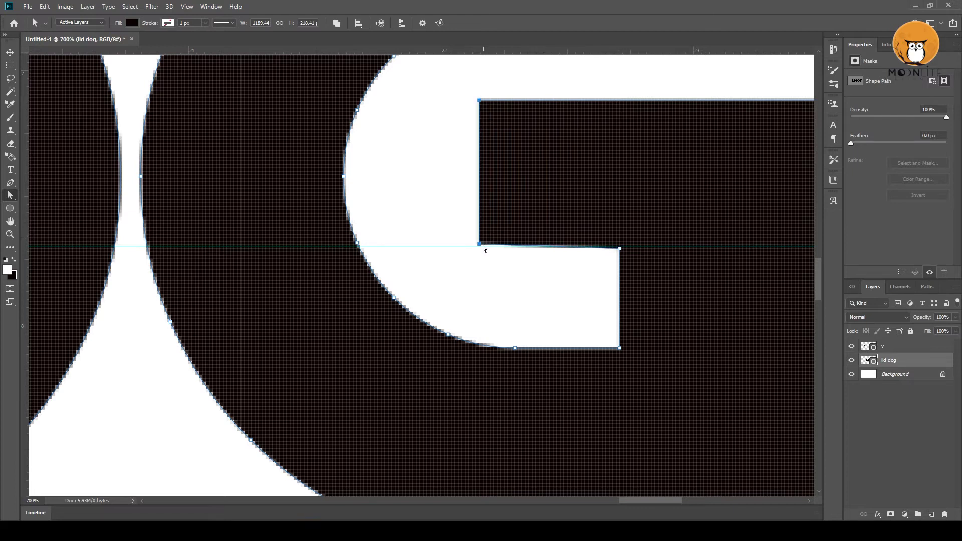
{"action": "left_click", "coordinate": [510, 264], "text": "alt"}
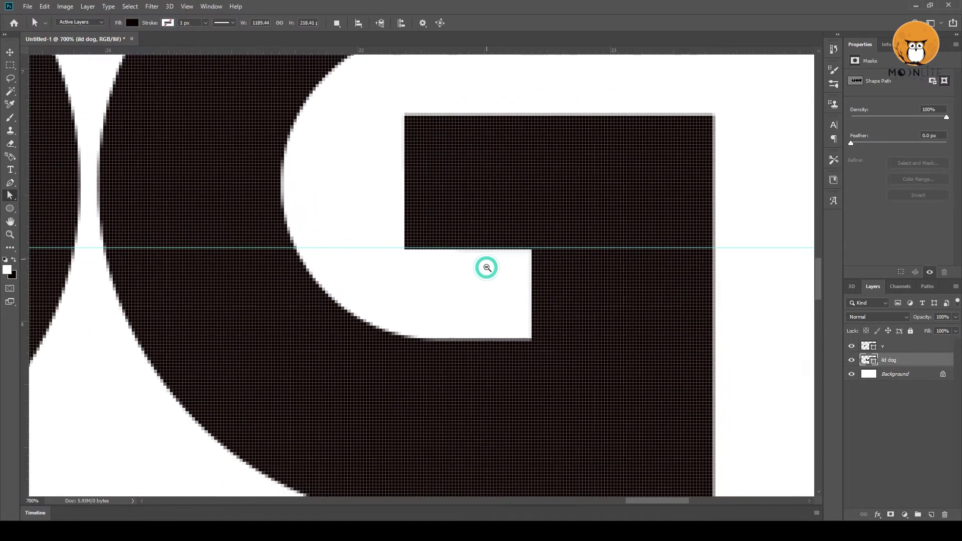
{"action": "left_click_drag", "start_coordinate": [473, 276], "coordinate": [555, 272]}
{"action": "left_click_drag", "start_coordinate": [524, 184], "coordinate": [545, 264]}
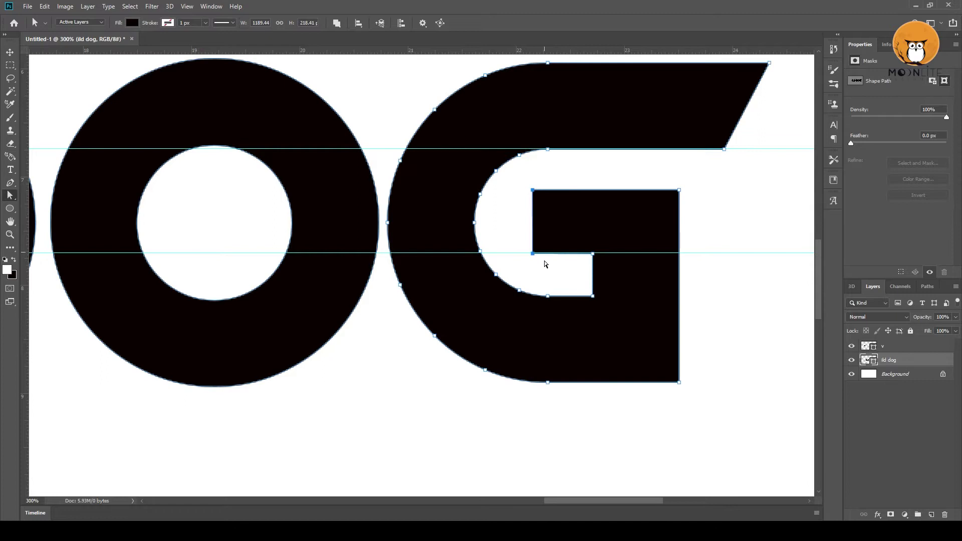
Step: Move the G's notch anchors down to form a small stepped notch
{"action": "left_click", "coordinate": [557, 227], "text": "alt"}
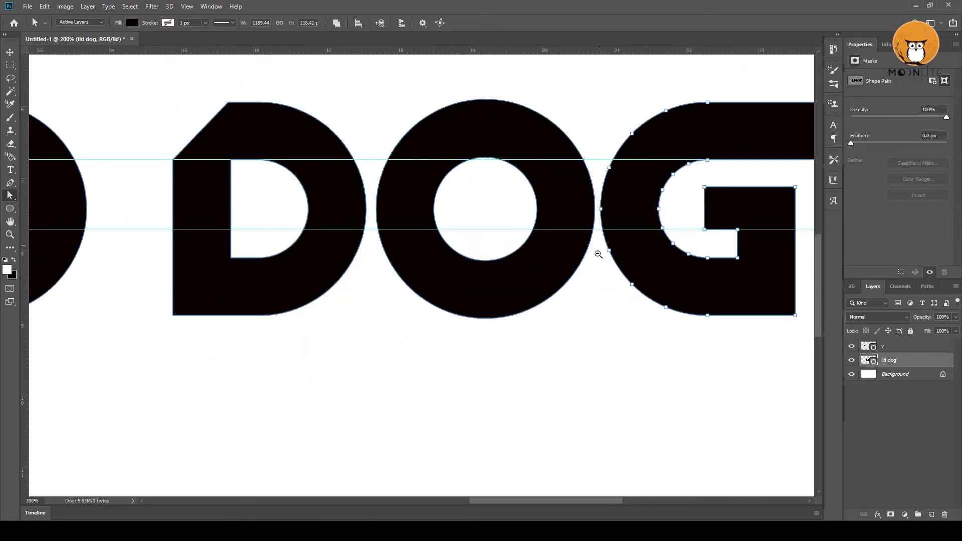
{"action": "left_click", "coordinate": [440, 275], "text": "alt"}
{"action": "left_click", "coordinate": [708, 257]}
{"action": "left_click", "coordinate": [707, 254]}
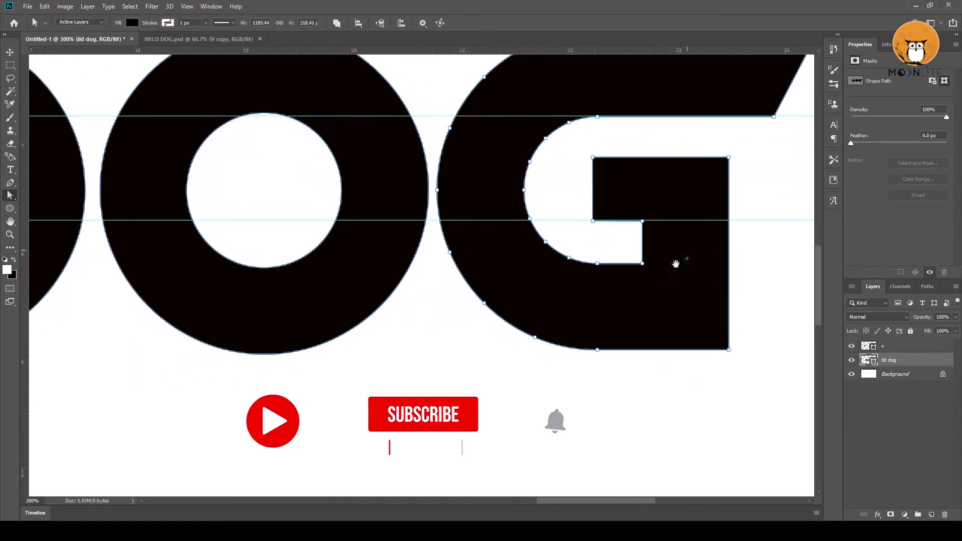
{"action": "left_click_drag", "start_coordinate": [526, 154], "coordinate": [690, 250]}
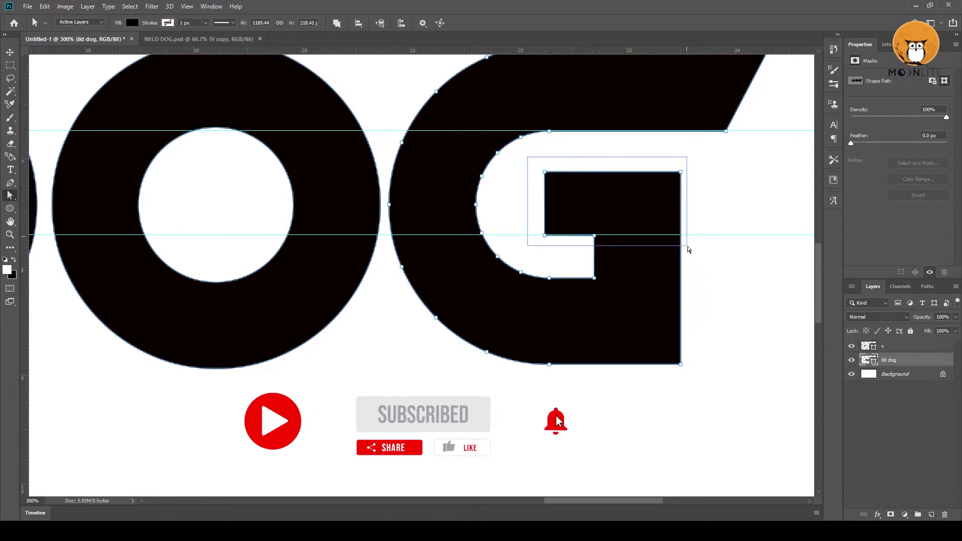
{"action": "key", "text": "Down"}
{"action": "key", "text": "Down"}
{"action": "key", "text": "Down"}
{"action": "key", "text": "Down"}
{"action": "key", "text": "Down"}
{"action": "key", "text": "Down"}
{"action": "key", "text": "Down"}
{"action": "key", "text": "Down"}
{"action": "key", "text": "Down"}
{"action": "key", "text": "Down"}
{"action": "key", "text": "Down"}
{"action": "key", "text": "Down"}
{"action": "key", "text": "Down"}
{"action": "key", "text": "Down"}
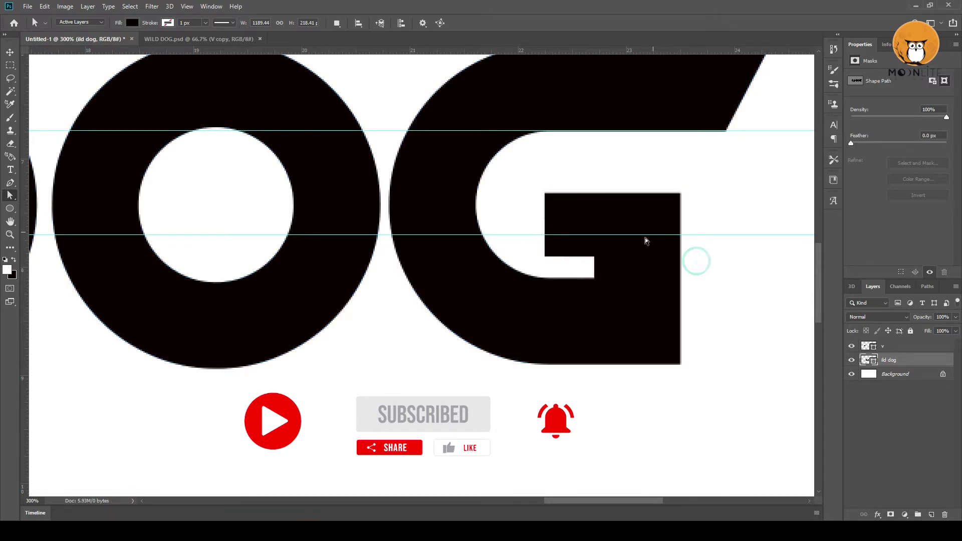
{"action": "left_click_drag", "start_coordinate": [537, 190], "coordinate": [568, 263]}
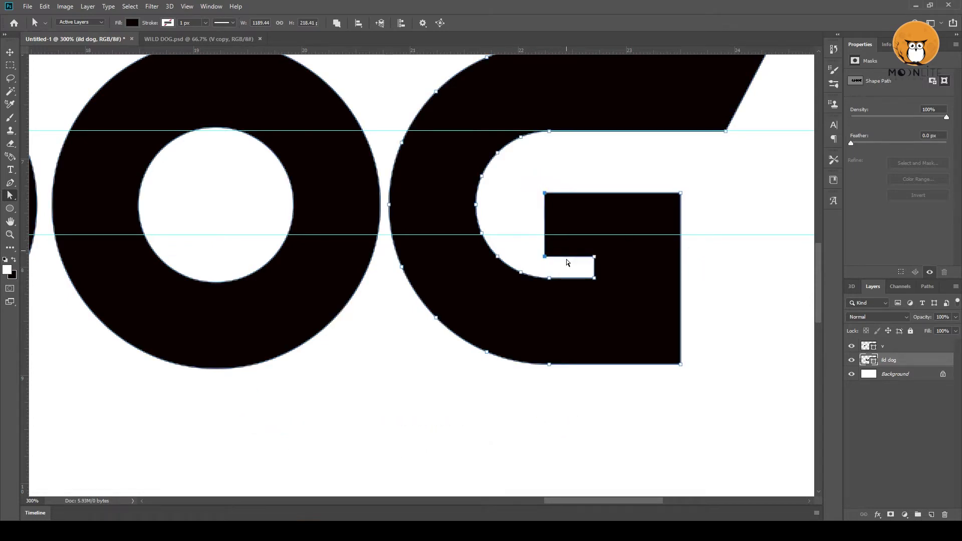
{"action": "left_click", "coordinate": [729, 277]}
{"action": "key", "text": "ctrl+minus"}
Step: Add another horizontal guide across the lettering
{"action": "left_click_drag", "start_coordinate": [329, 302], "coordinate": [607, 291]}
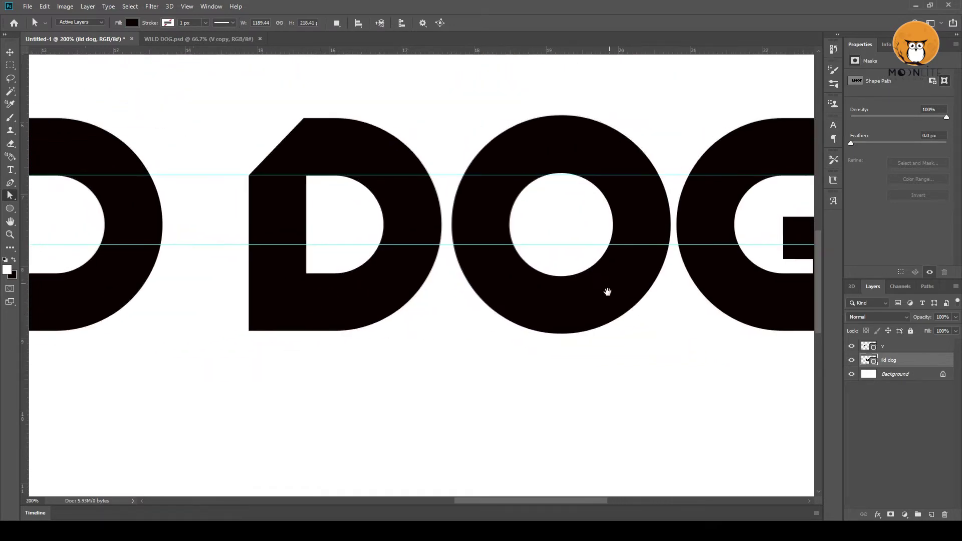
{"action": "scroll", "coordinate": [569, 292], "scroll_direction": "down", "scroll_amount": 2}
{"action": "scroll", "coordinate": [507, 273], "scroll_direction": "up", "scroll_amount": 2}
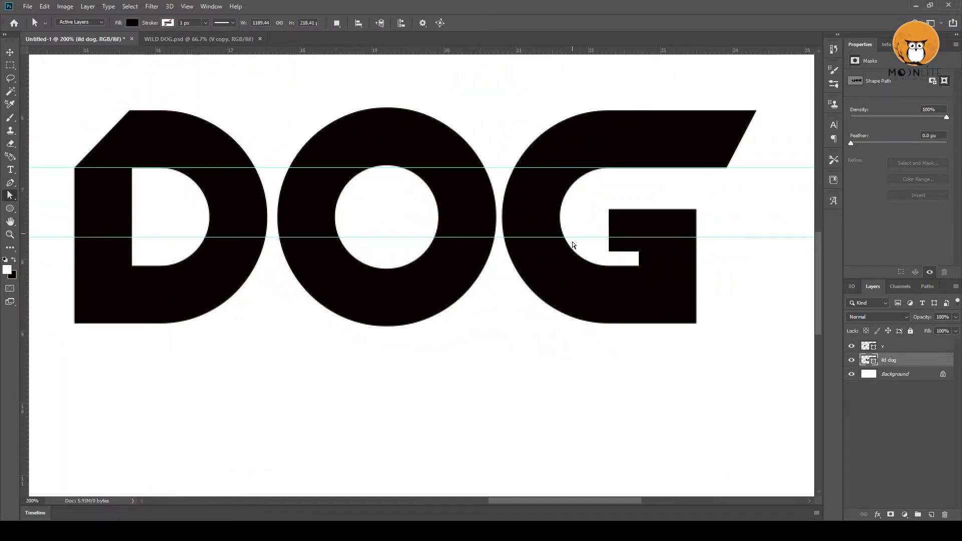
{"action": "key", "text": "v"}
{"action": "left_click_drag", "start_coordinate": [575, 237], "coordinate": [579, 251]}
{"action": "left_click", "coordinate": [464, 272], "text": "alt"}
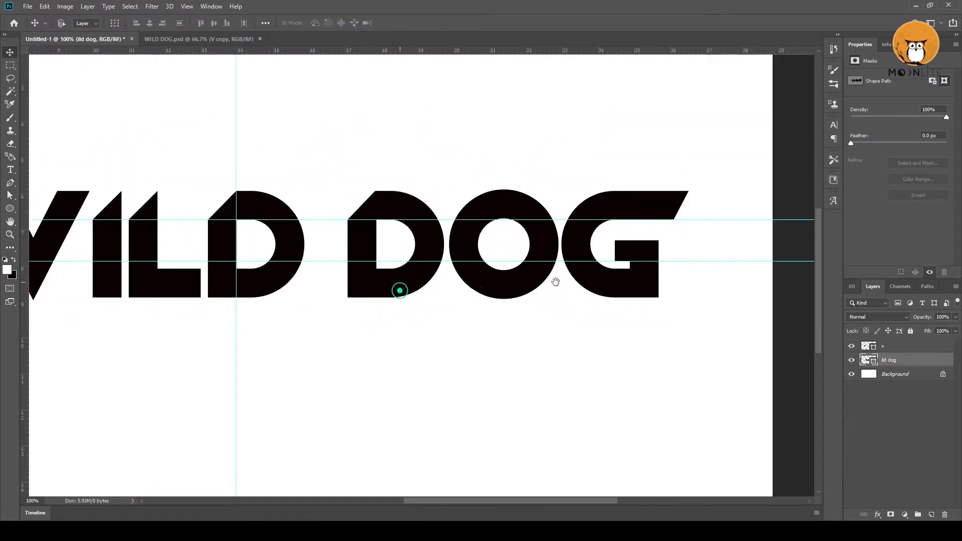
{"action": "left_click", "coordinate": [443, 269], "text": "alt"}
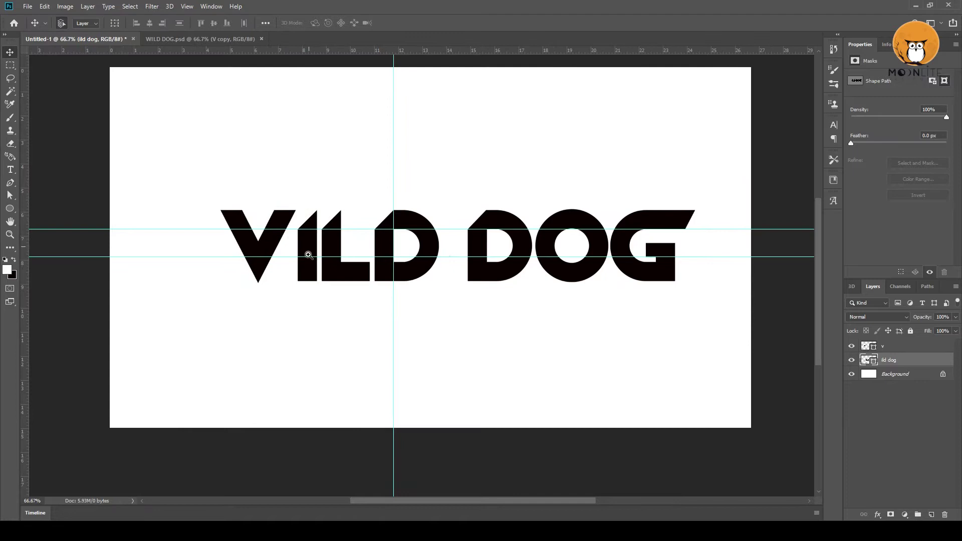
{"action": "left_click", "coordinate": [308, 255], "text": "ctrl"}
Step: Duplicate the V to the left of the original so the pair forms a W
{"action": "left_click", "coordinate": [389, 268]}
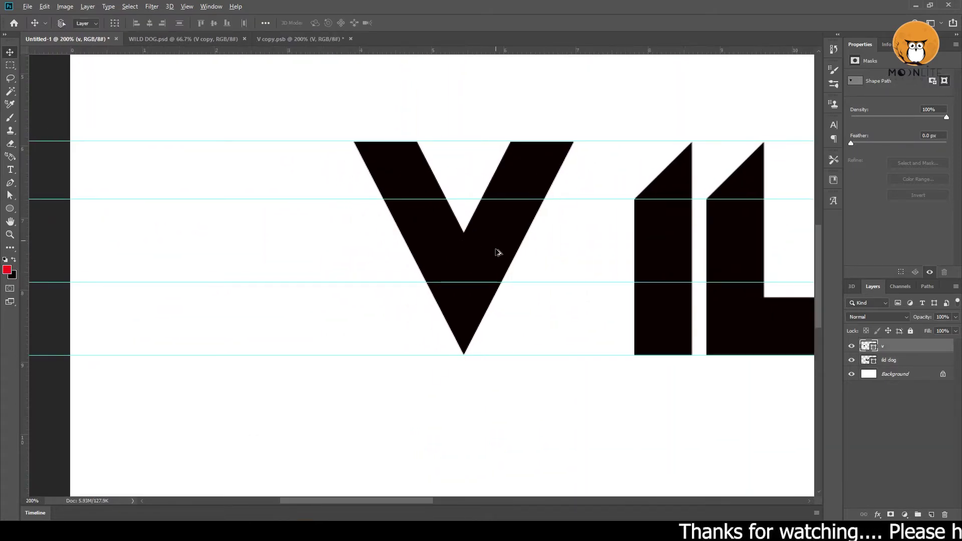
{"action": "mouse_move", "coordinate": [496, 249]}
{"action": "left_mouse_down"}
{"action": "mouse_move", "coordinate": [393, 248]}
{"action": "mouse_move", "coordinate": [402, 250]}
{"action": "left_mouse_up"}
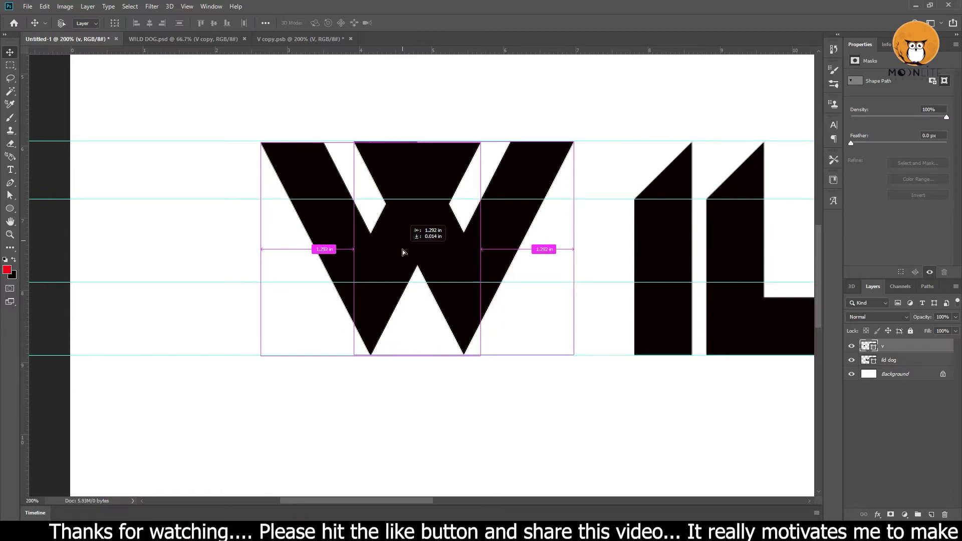
{"action": "left_click", "coordinate": [402, 250], "text": "ctrl"}
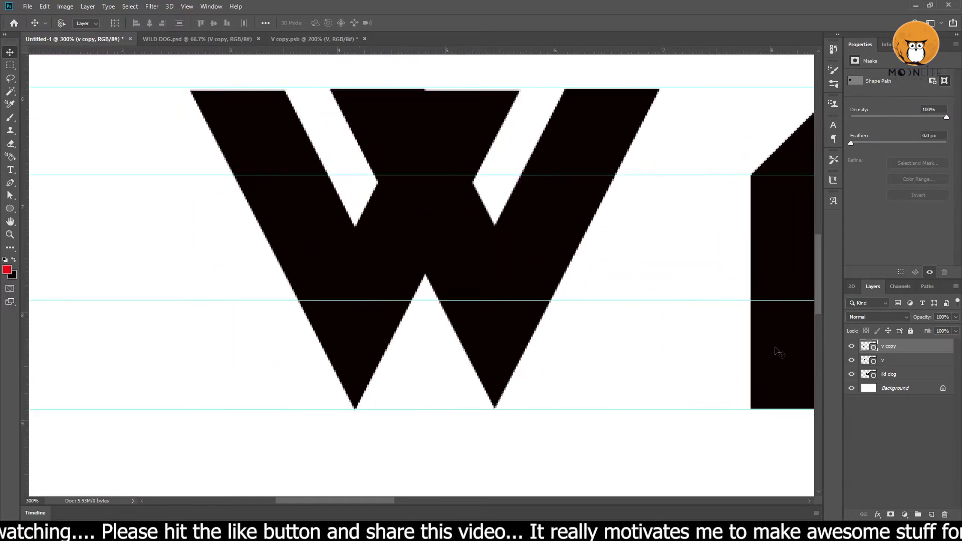
Step: Align the two V shapes vertically and fill the left v copy red
{"action": "left_click", "coordinate": [904, 361], "text": "shift"}
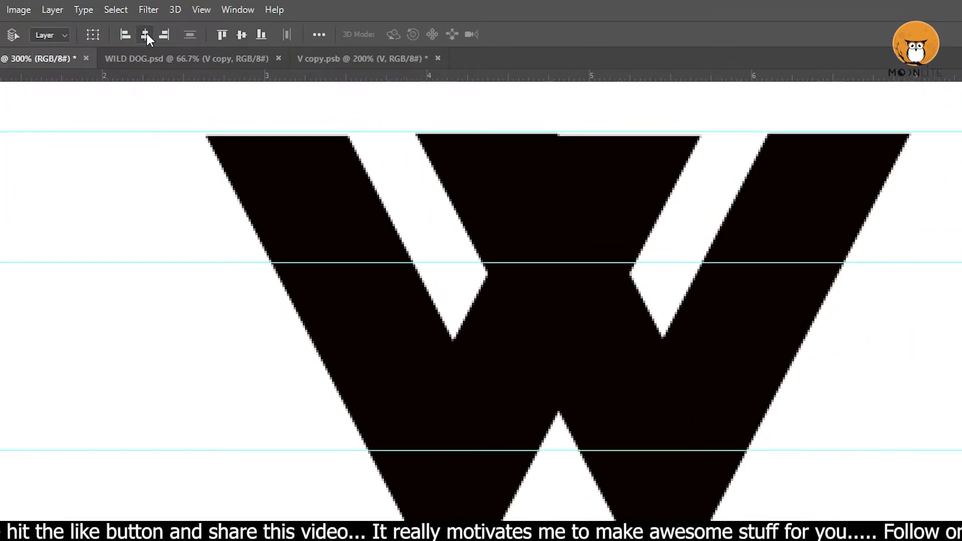
{"action": "left_click", "coordinate": [246, 37]}
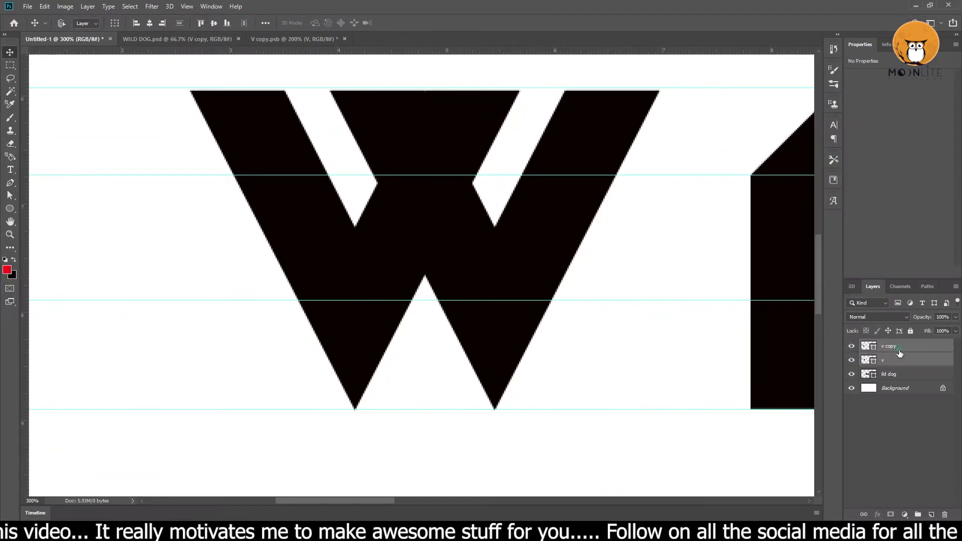
{"action": "left_click", "coordinate": [899, 353]}
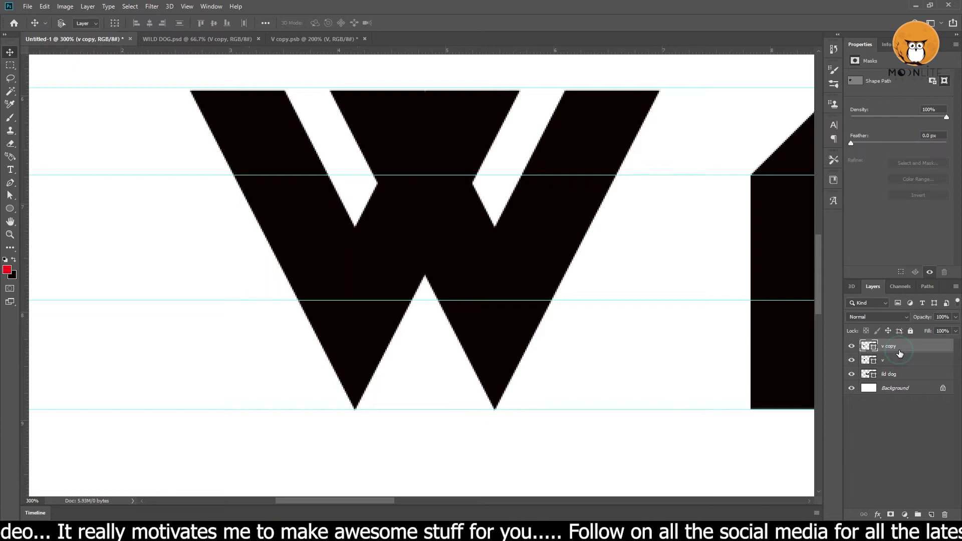
{"action": "key", "text": "alt+BackSpace"}
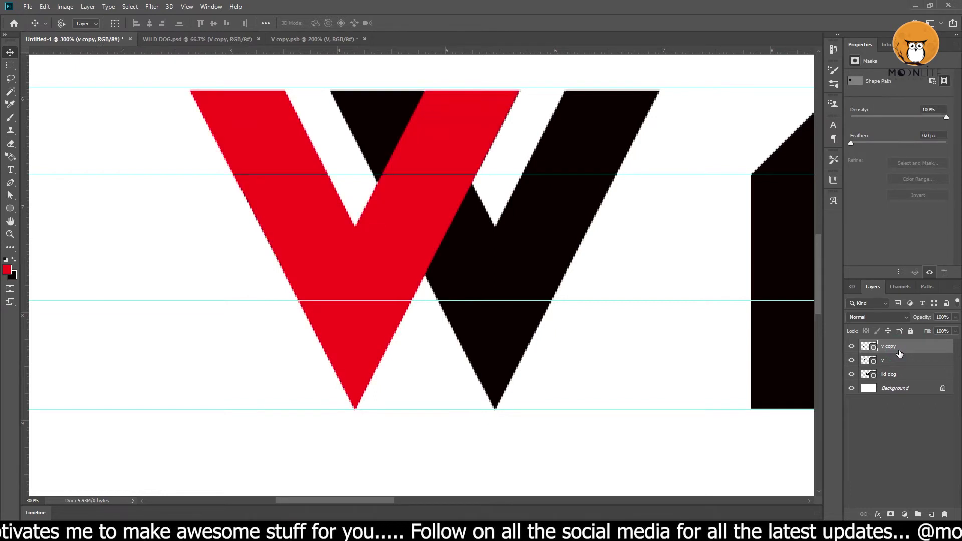
{"action": "left_click", "coordinate": [444, 167]}
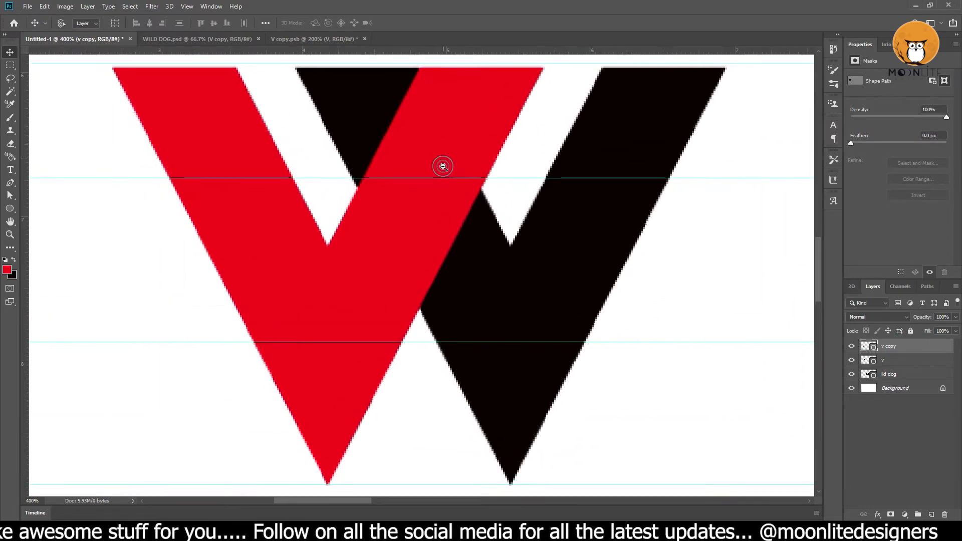
{"action": "left_click", "coordinate": [446, 165], "text": "alt"}
{"action": "left_click_drag", "start_coordinate": [537, 165], "coordinate": [552, 165]}
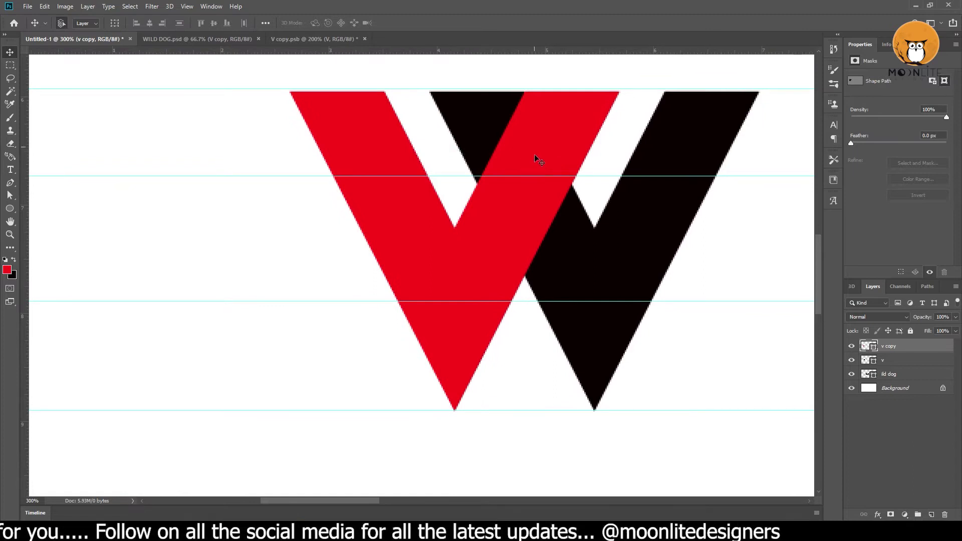
{"action": "left_click_drag", "start_coordinate": [546, 145], "coordinate": [557, 152]}
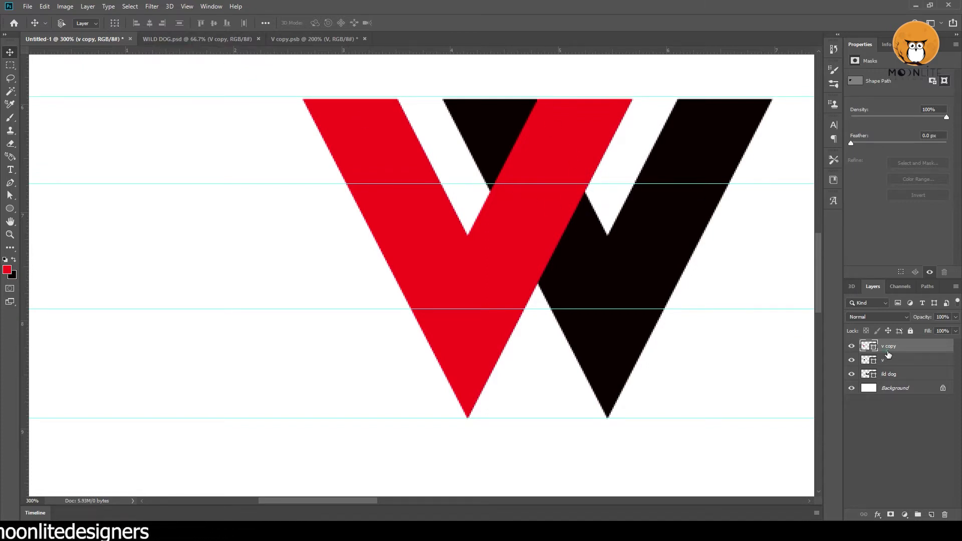
Step: Remove the red V's top-right corner and the black V's top-left corner using new anchors
{"action": "left_click", "coordinate": [569, 163]}
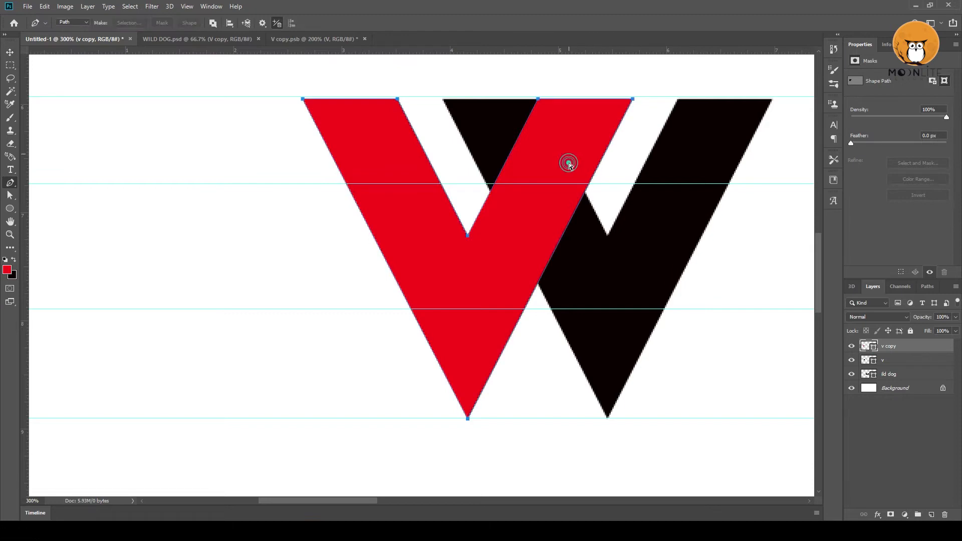
{"action": "left_click", "coordinate": [585, 192]}
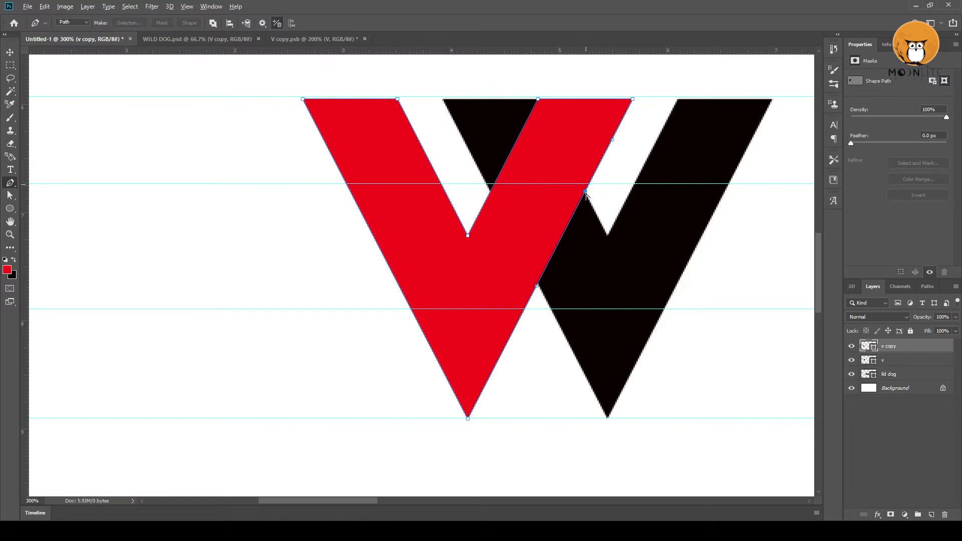
{"action": "left_click", "coordinate": [633, 99]}
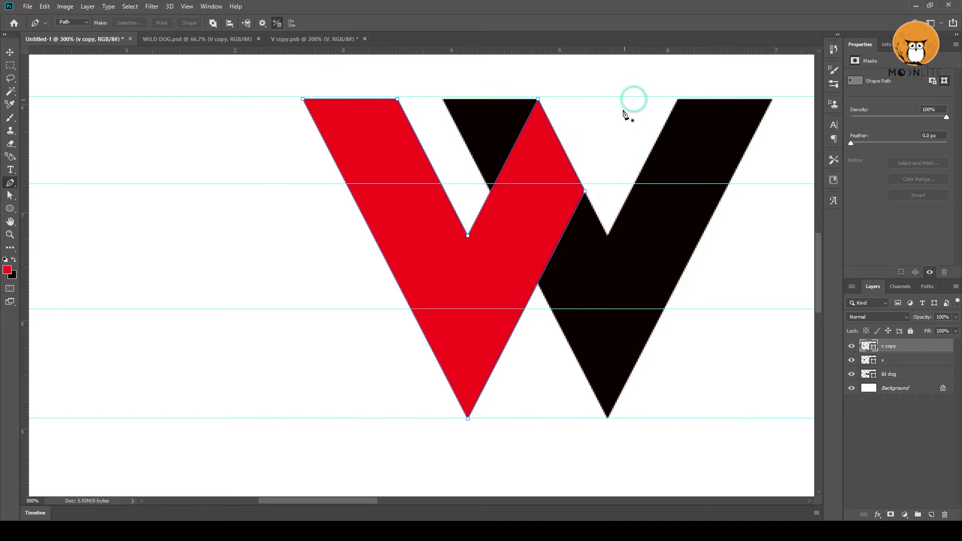
{"action": "left_click", "coordinate": [896, 365]}
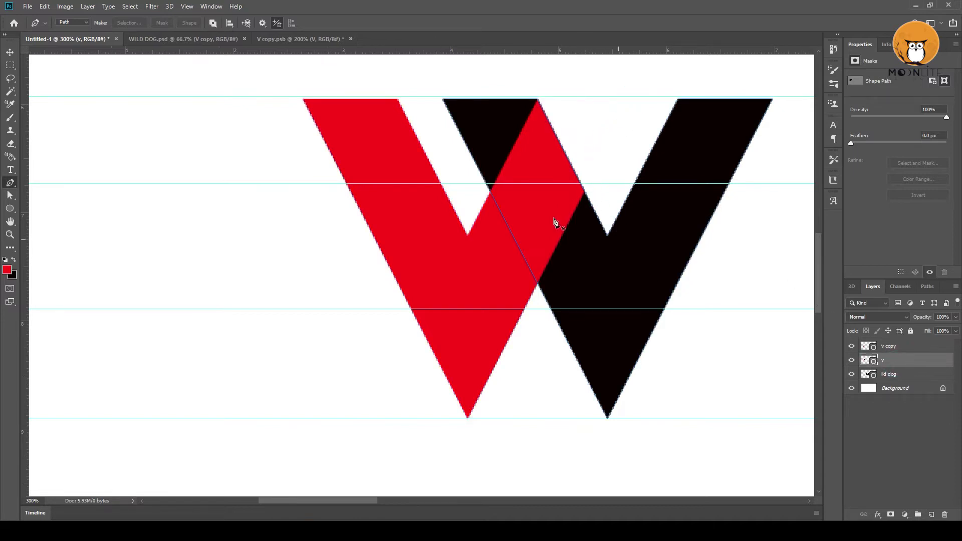
{"action": "left_click", "coordinate": [490, 195]}
{"action": "left_click", "coordinate": [443, 101]}
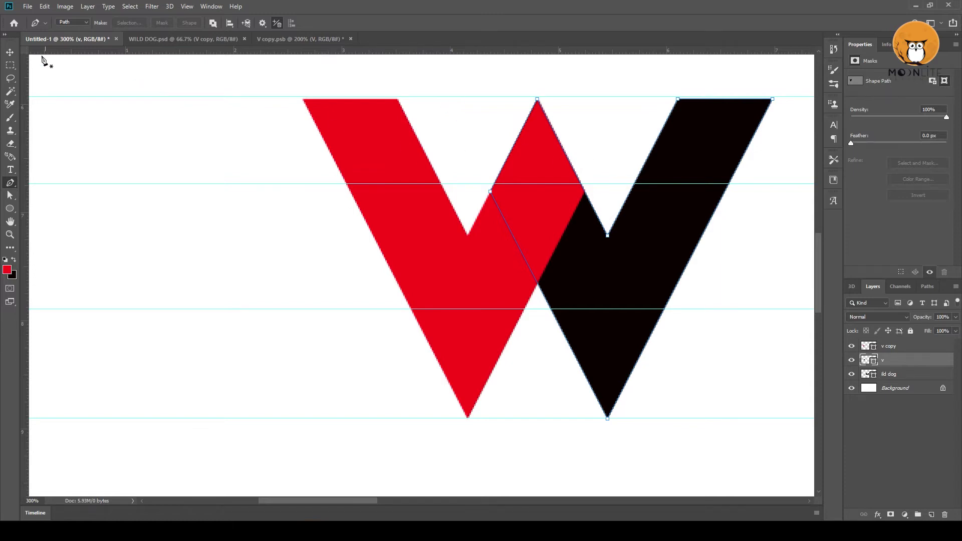
{"action": "left_click", "coordinate": [11, 54]}
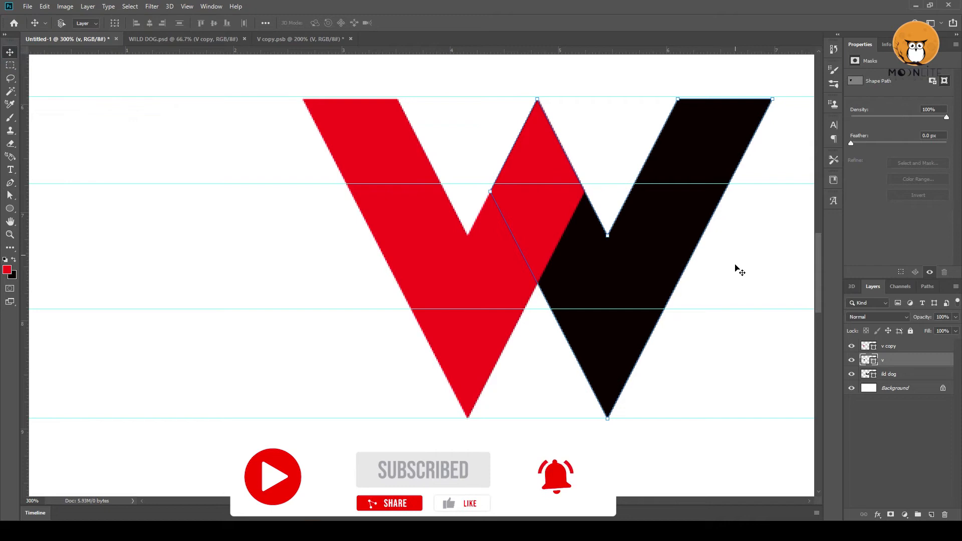
Step: Stretch both V shapes slightly taller
{"action": "left_click", "coordinate": [894, 347], "text": "shift"}
{"action": "key", "text": "ctrl+t"}
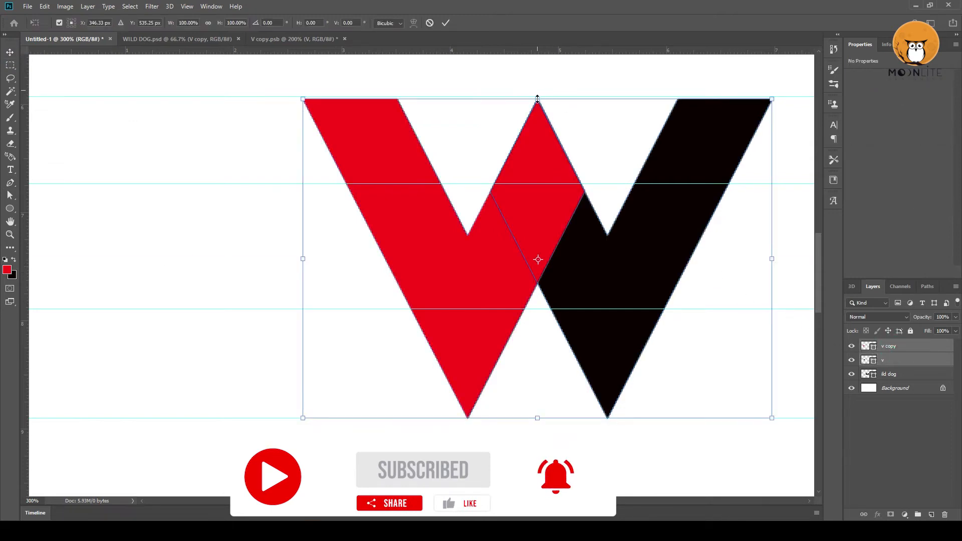
{"action": "left_click_drag", "start_coordinate": [537, 99], "coordinate": [538, 96]}
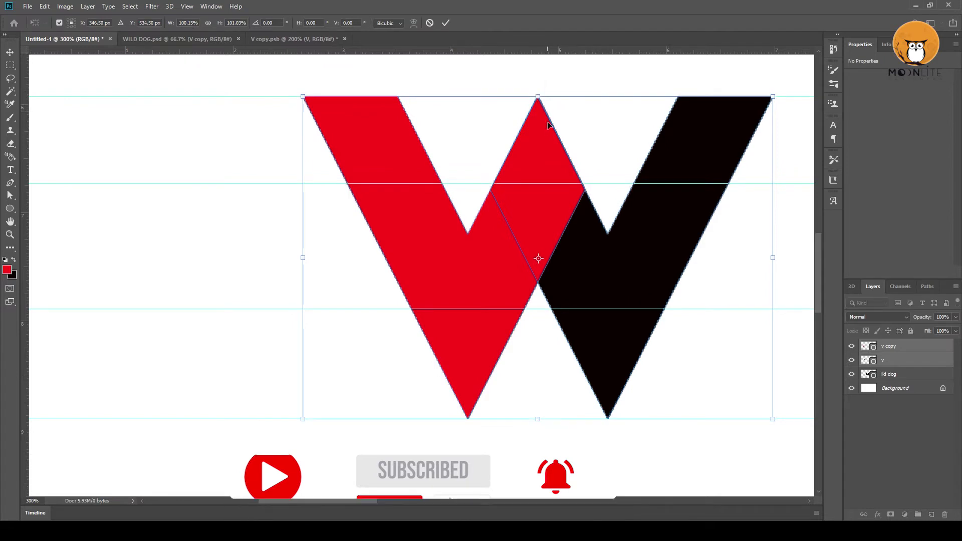
{"action": "key", "text": "Return"}
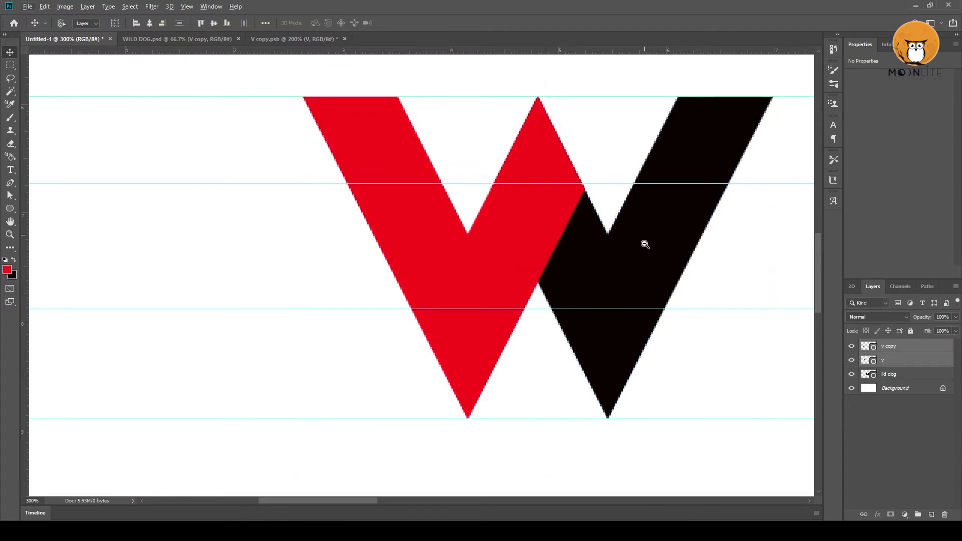
{"action": "scroll", "coordinate": [650, 247], "scroll_direction": "down", "scroll_amount": 1}
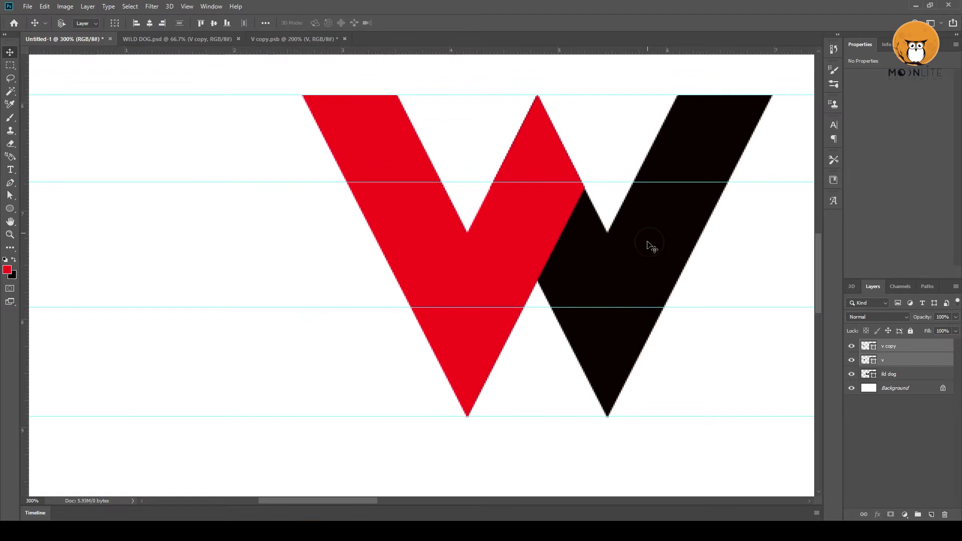
{"action": "mouse_move", "coordinate": [638, 241]}
{"action": "left_mouse_down"}
{"action": "mouse_move", "coordinate": [576, 241]}
{"action": "mouse_move", "coordinate": [706, 250]}
{"action": "left_mouse_up"}
{"action": "scroll", "coordinate": [591, 251], "scroll_direction": "down", "scroll_amount": 1}
Step: Skew both V shapes about -26.8° into a slanted W, then hide the red V
{"action": "key", "text": "ctrl+t"}
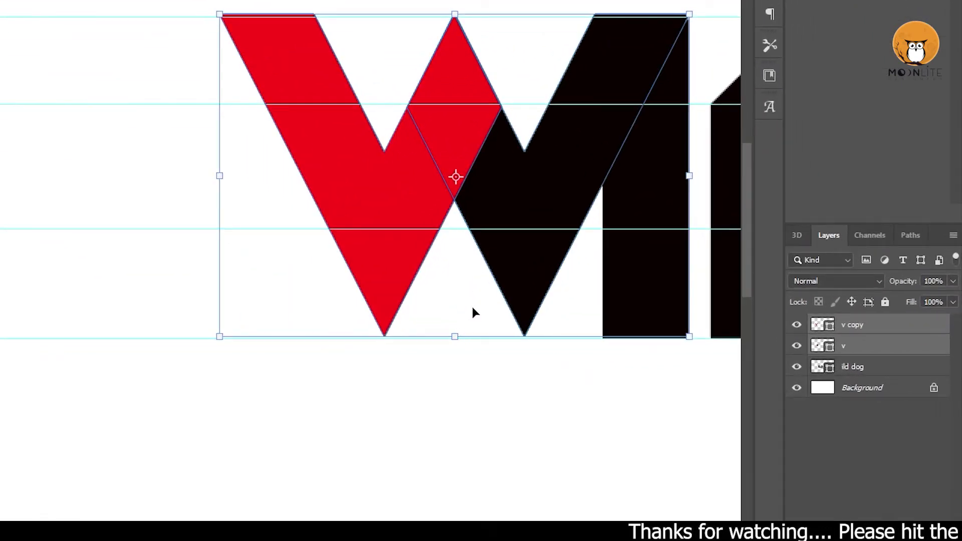
{"action": "right_click", "coordinate": [503, 284]}
{"action": "left_click", "coordinate": [539, 338]}
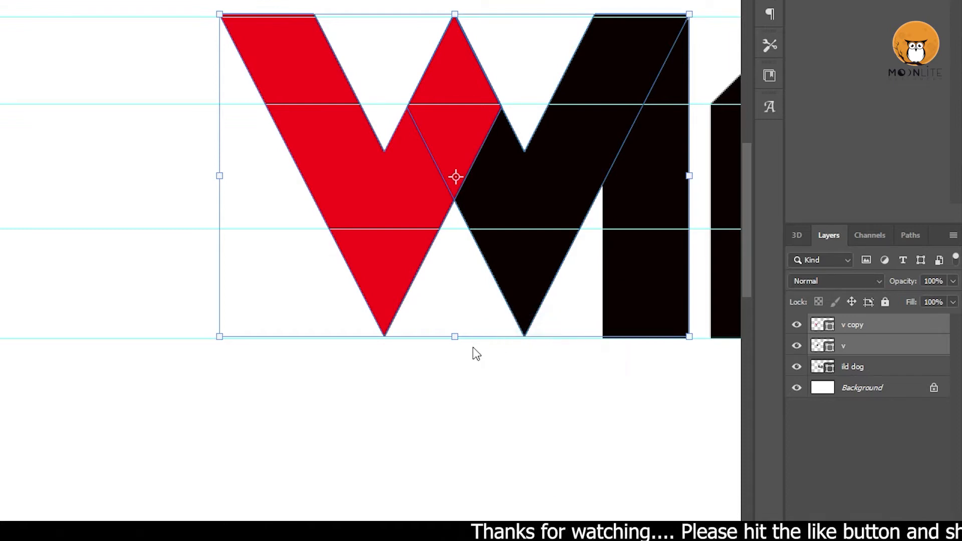
{"action": "left_click_drag", "start_coordinate": [454, 338], "coordinate": [292, 324]}
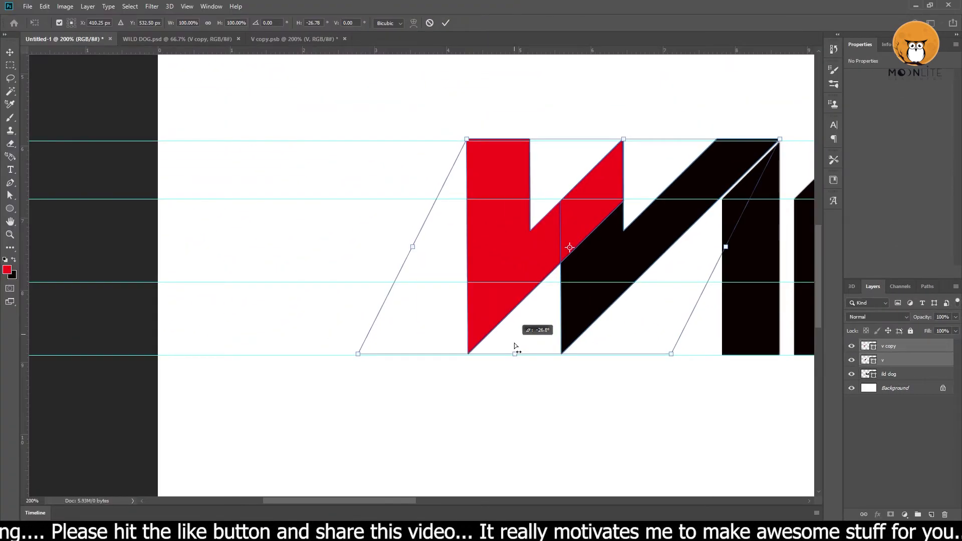
{"action": "double_click", "coordinate": [597, 256]}
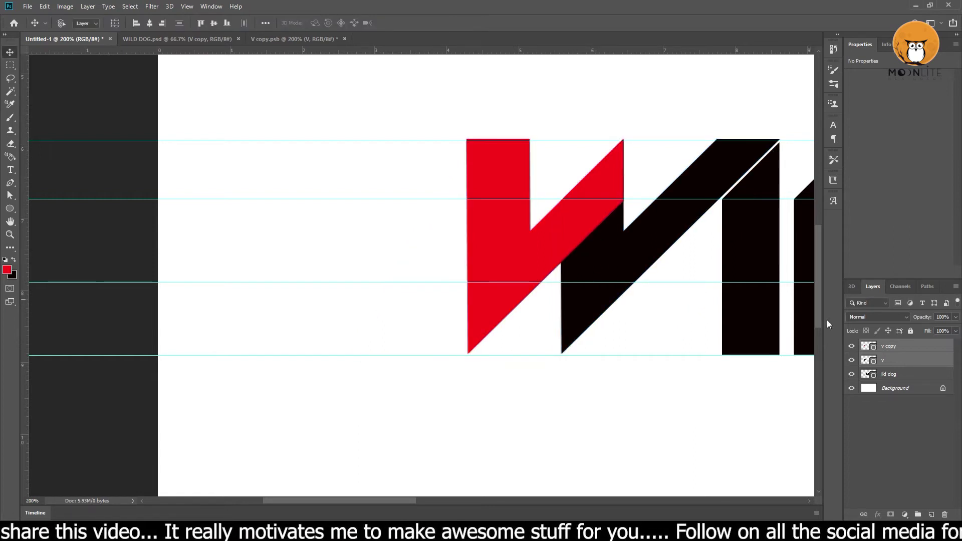
{"action": "left_click", "coordinate": [898, 349]}
Step: Show the red V again and nudge both V shapes slightly left
{"action": "left_click", "coordinate": [851, 346]}
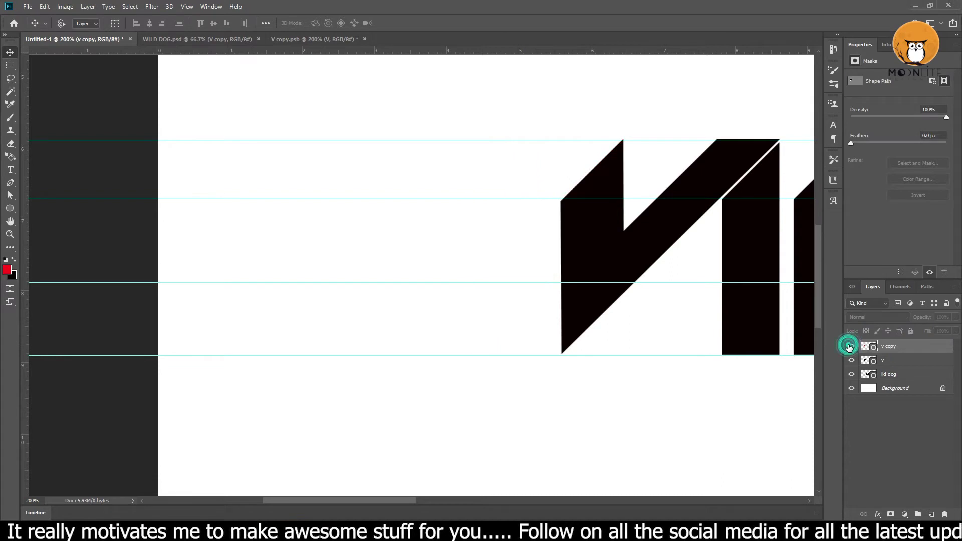
{"action": "left_click", "coordinate": [894, 362], "text": "shift"}
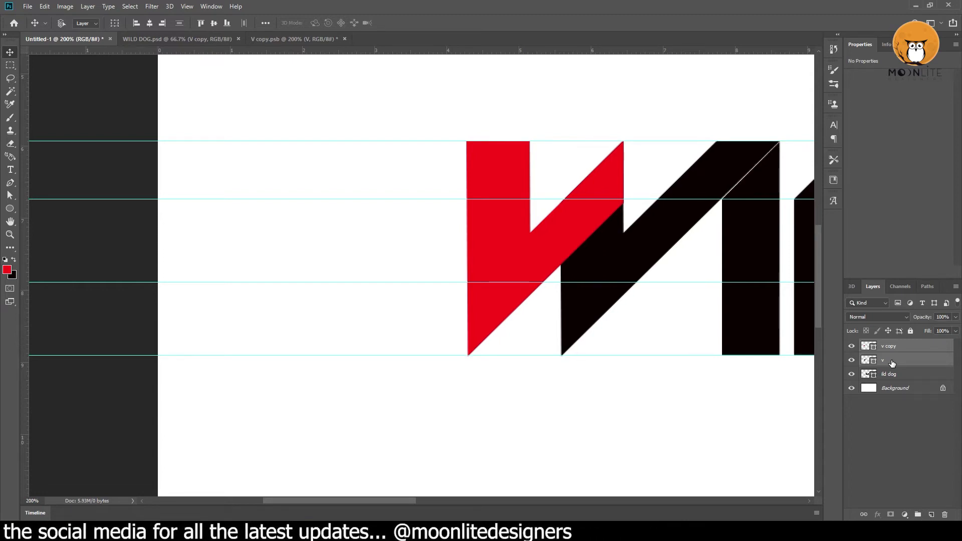
{"action": "key", "text": "shift+Left"}
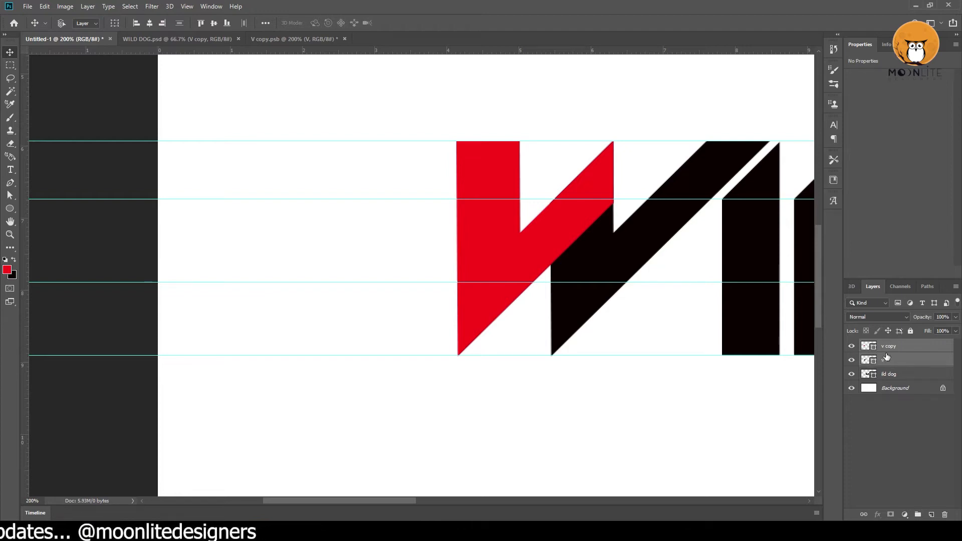
Step: Cut the red V's top-left corner diagonally and fill it black
{"action": "left_click", "coordinate": [900, 352]}
{"action": "key", "text": "p"}
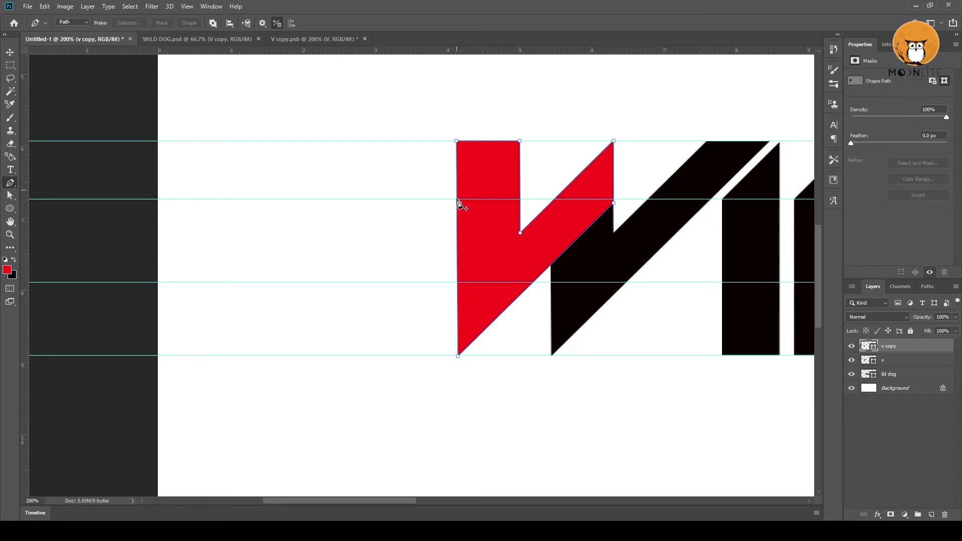
{"action": "left_click", "coordinate": [458, 200]}
{"action": "left_click", "coordinate": [458, 142]}
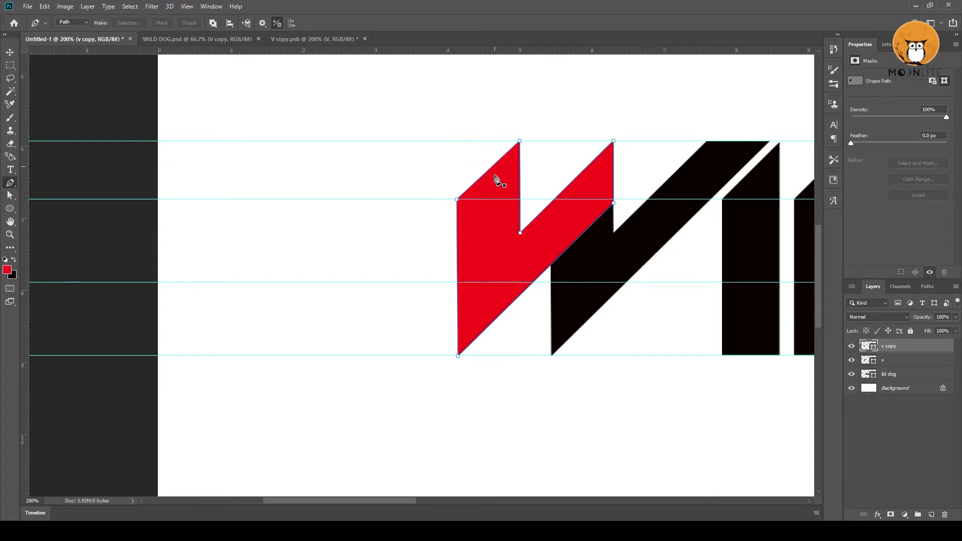
{"action": "left_click", "coordinate": [10, 52]}
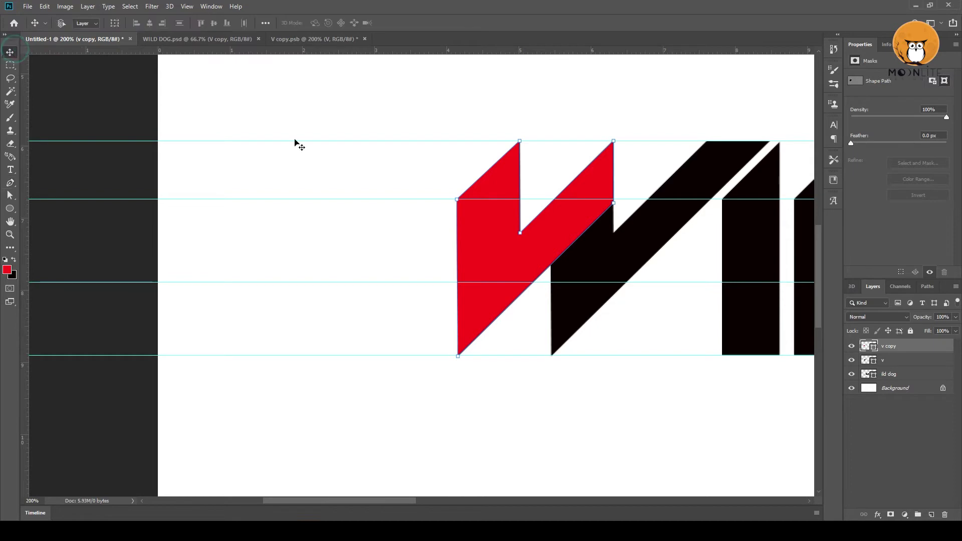
{"action": "key", "text": "Escape"}
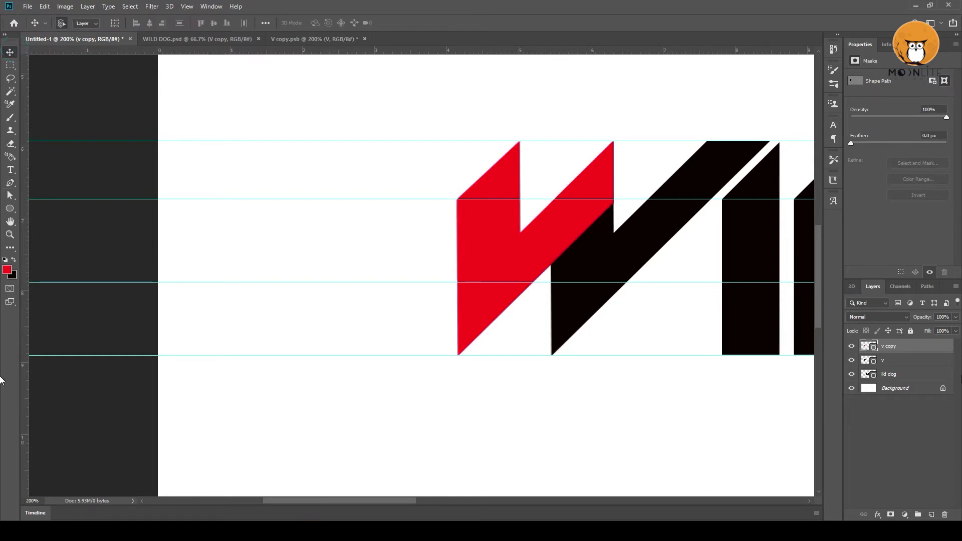
{"action": "key", "text": "ctrl+BackSpace"}
Step: Draw a thin red rectangle down the inner edge of the D
{"action": "left_click", "coordinate": [572, 237], "text": "alt"}
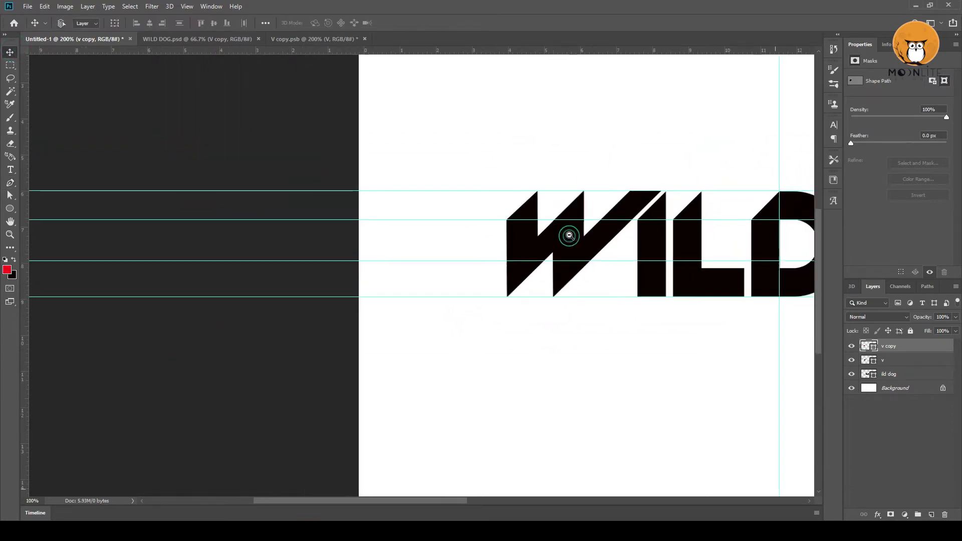
{"action": "mouse_move", "coordinate": [529, 286]}
{"action": "left_mouse_down"}
{"action": "mouse_move", "coordinate": [394, 285]}
{"action": "mouse_move", "coordinate": [535, 289]}
{"action": "left_mouse_up"}
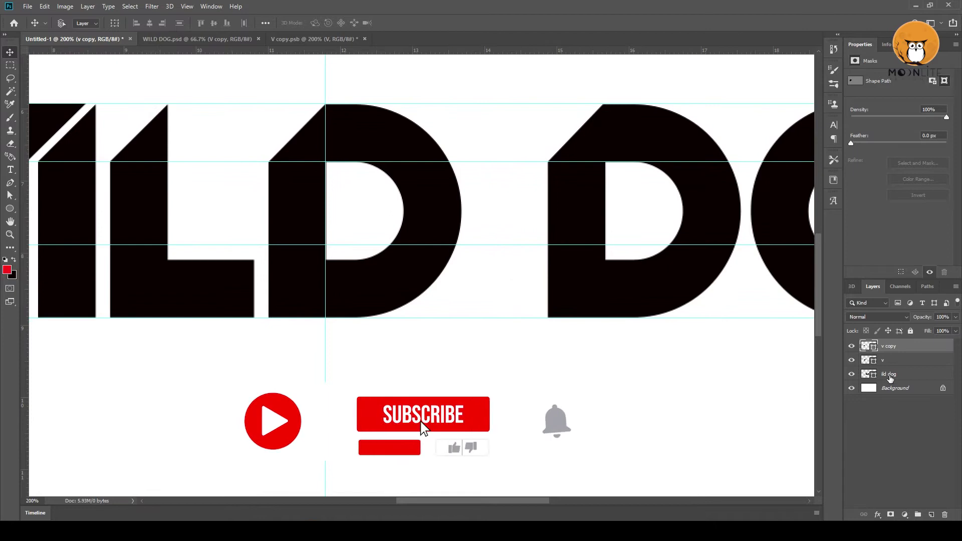
{"action": "left_click_drag", "start_coordinate": [585, 286], "coordinate": [611, 284]}
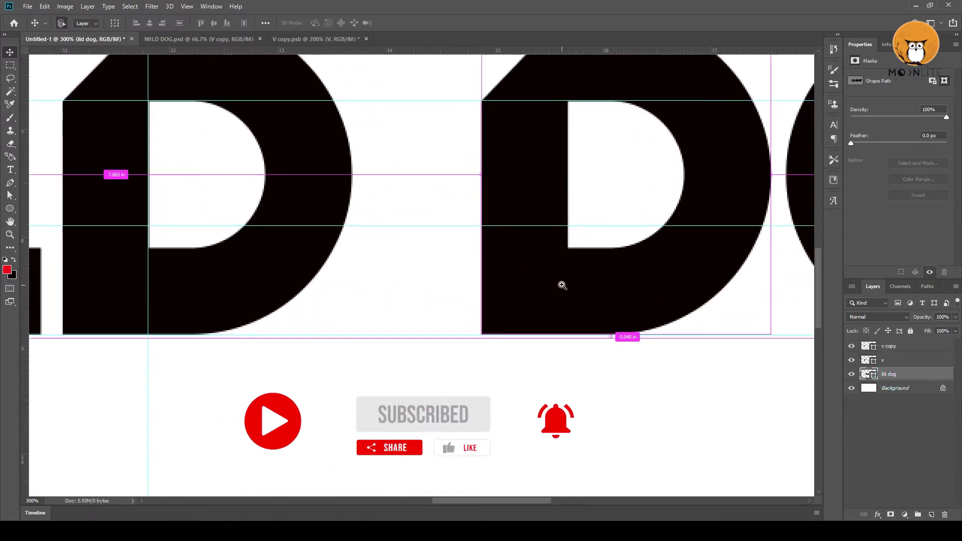
{"action": "left_click", "coordinate": [566, 283]}
{"action": "right_click", "coordinate": [11, 208]}
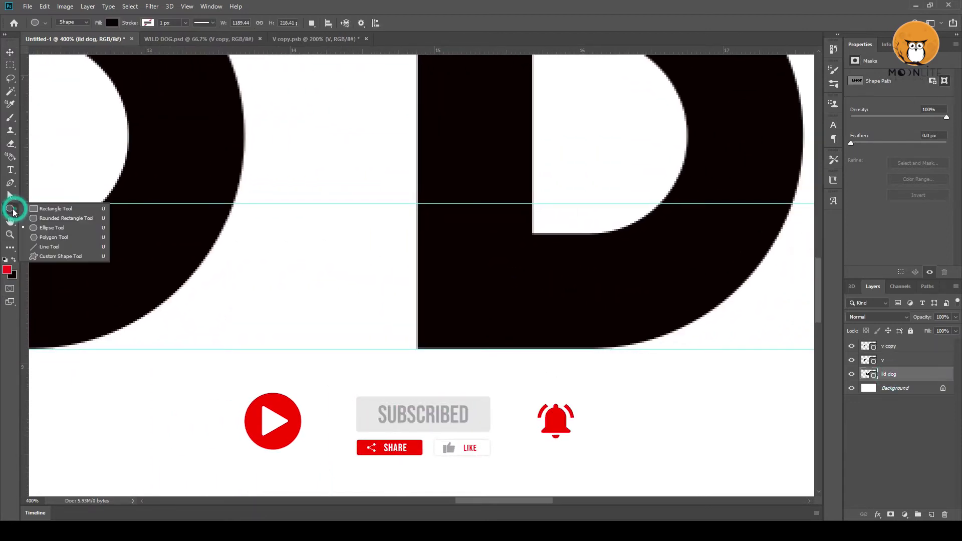
{"action": "left_click", "coordinate": [43, 207]}
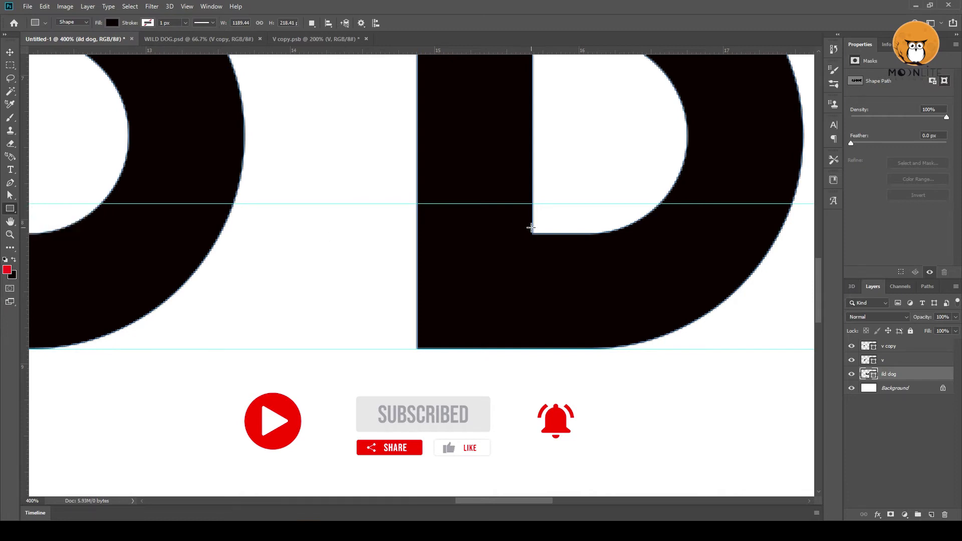
{"action": "left_click_drag", "start_coordinate": [532, 230], "coordinate": [539, 369]}
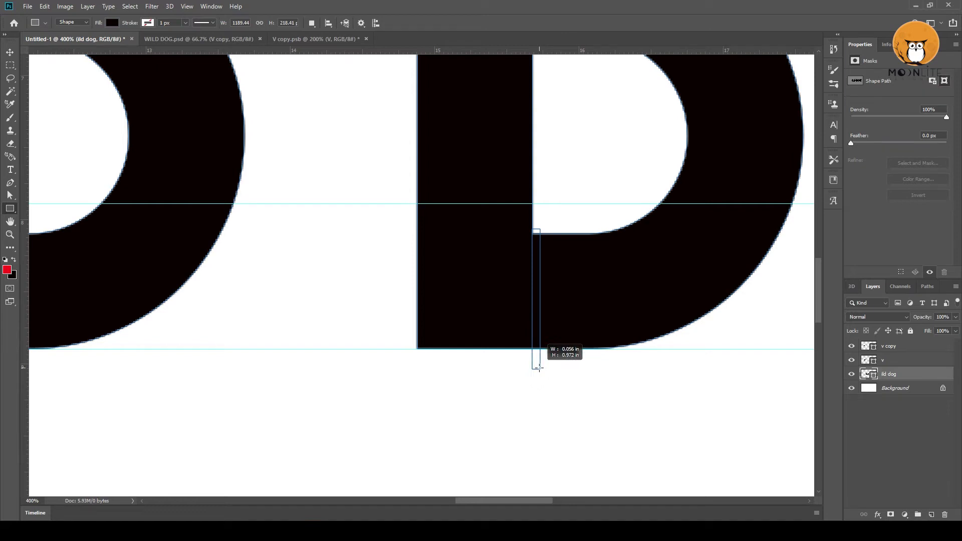
{"action": "left_click_drag", "start_coordinate": [539, 368], "coordinate": [536, 370]}
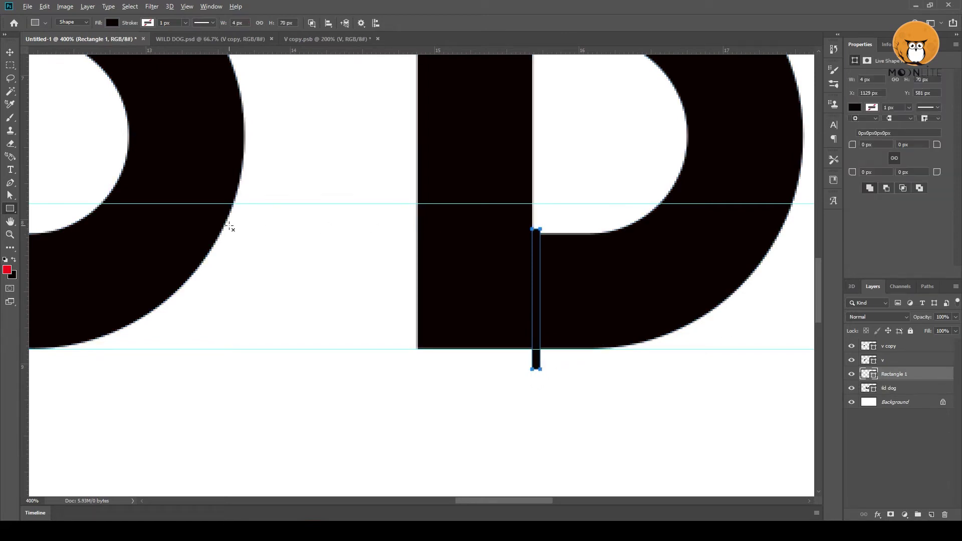
{"action": "key", "text": "alt+BackSpace"}
Step: Nudge the red bar into position against the D's inner corner
{"action": "key", "text": "v"}
{"action": "left_click_drag", "start_coordinate": [471, 271], "coordinate": [558, 301]}
{"action": "scroll", "coordinate": [522, 288], "scroll_direction": "down", "scroll_amount": 1}
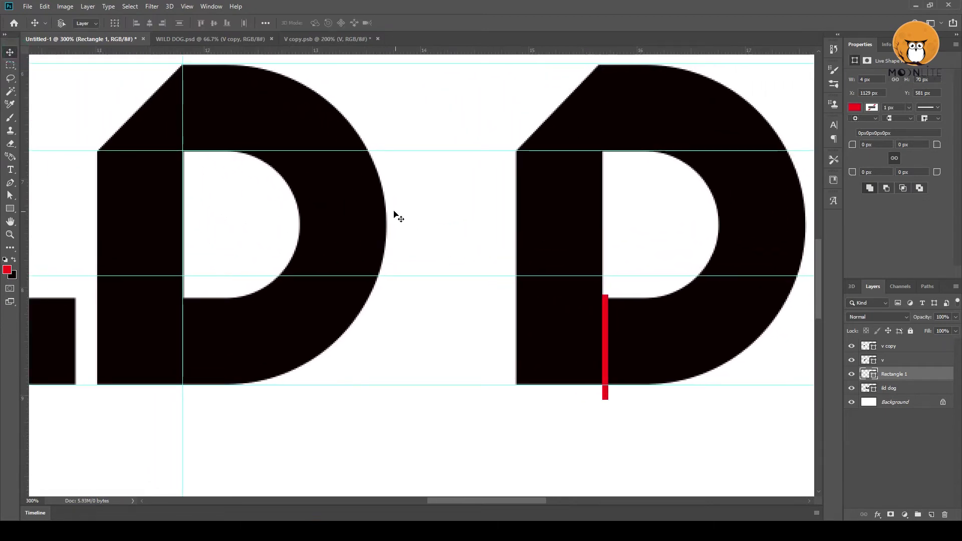
{"action": "left_click", "coordinate": [601, 346], "text": "ctrl"}
{"action": "left_click_drag", "start_coordinate": [572, 325], "coordinate": [574, 320]}
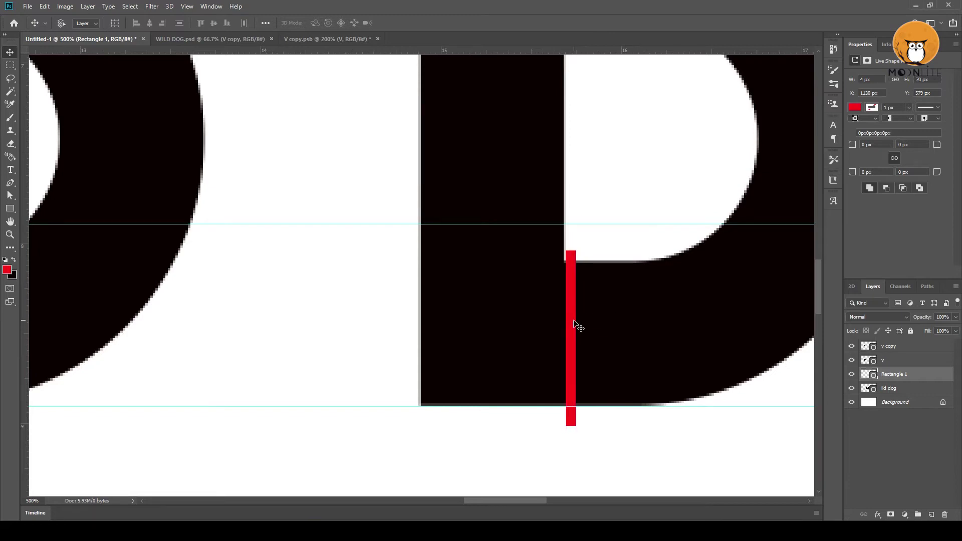
{"action": "key", "text": "Left"}
{"action": "mouse_move", "coordinate": [566, 280]}
{"action": "left_mouse_down"}
{"action": "mouse_move", "coordinate": [531, 375]}
{"action": "mouse_move", "coordinate": [533, 189]}
{"action": "left_mouse_up"}
Step: Stretch the red bar up to the upper guide, load it as a selection and hide it
{"action": "key", "text": "ctrl+t"}
{"action": "key", "text": "Escape"}
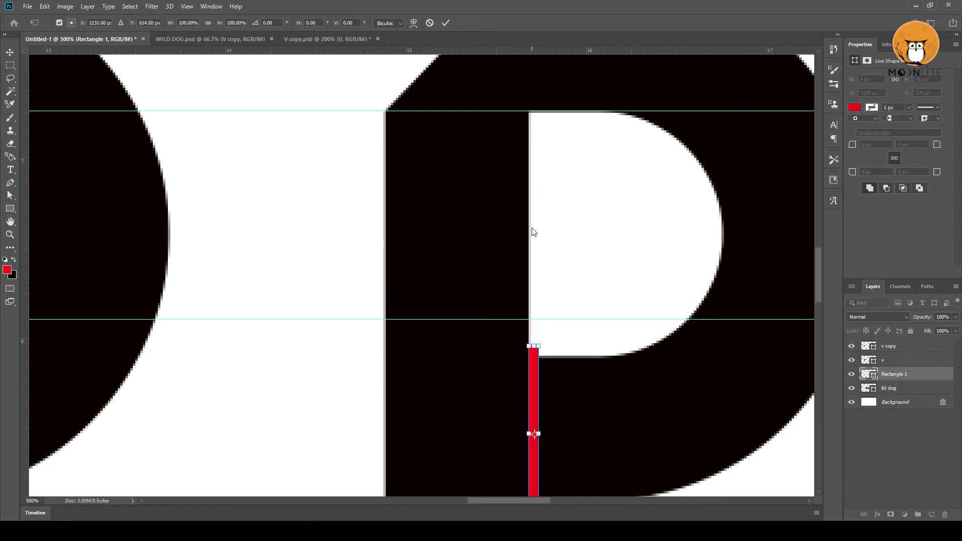
{"action": "left_click_drag", "start_coordinate": [535, 345], "coordinate": [534, 111]}
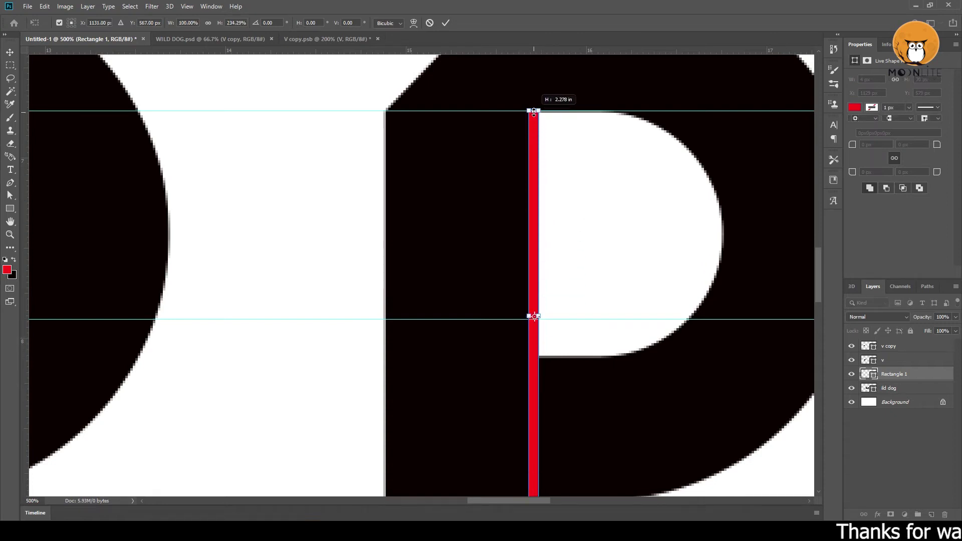
{"action": "key", "text": "Return"}
{"action": "scroll", "coordinate": [533, 130], "scroll_direction": "up", "scroll_amount": 1}
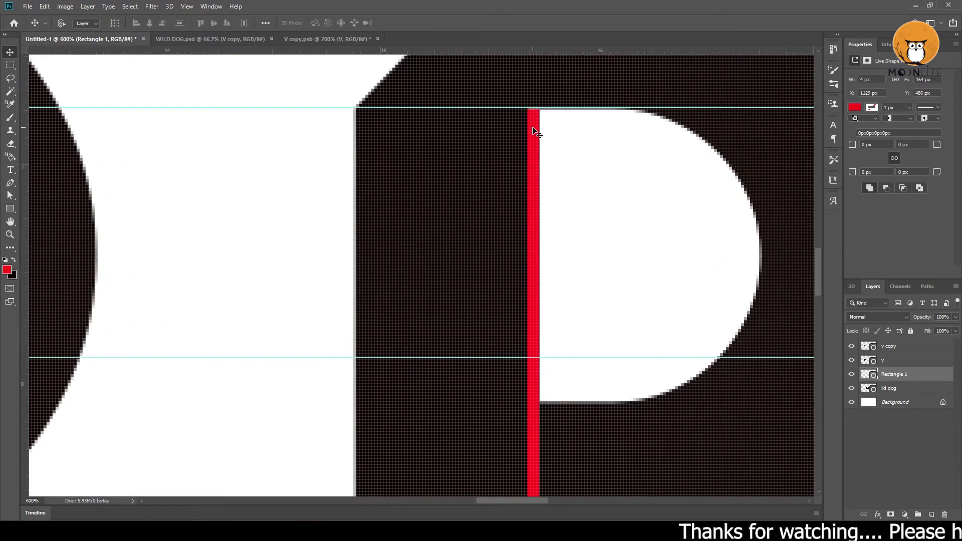
{"action": "scroll", "coordinate": [541, 201], "scroll_direction": "down", "scroll_amount": 2}
{"action": "scroll", "coordinate": [548, 280], "scroll_direction": "up", "scroll_amount": 1}
{"action": "left_click", "coordinate": [865, 381], "text": "ctrl"}
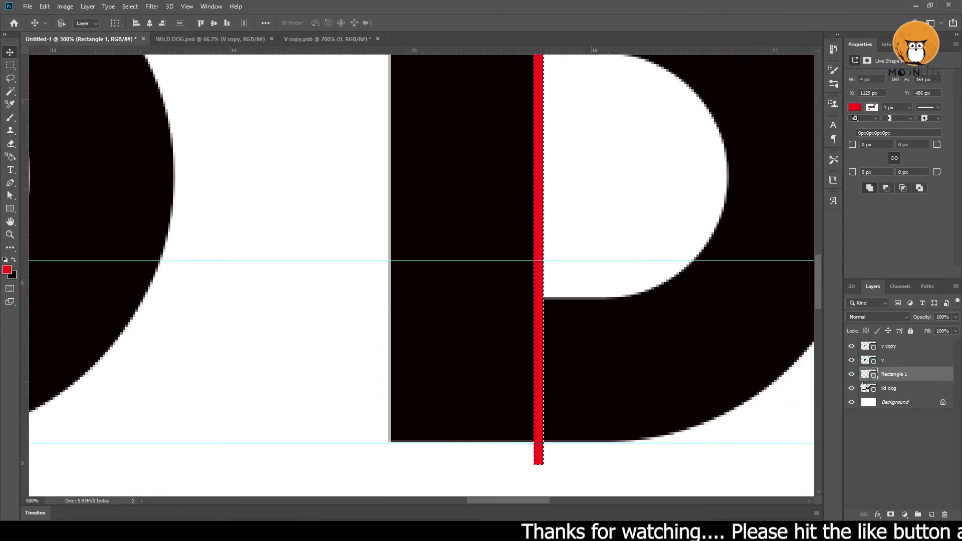
{"action": "left_click", "coordinate": [890, 388]}
Step: Cut the first slit into the ild dog layer mask
{"action": "left_click", "coordinate": [890, 515]}
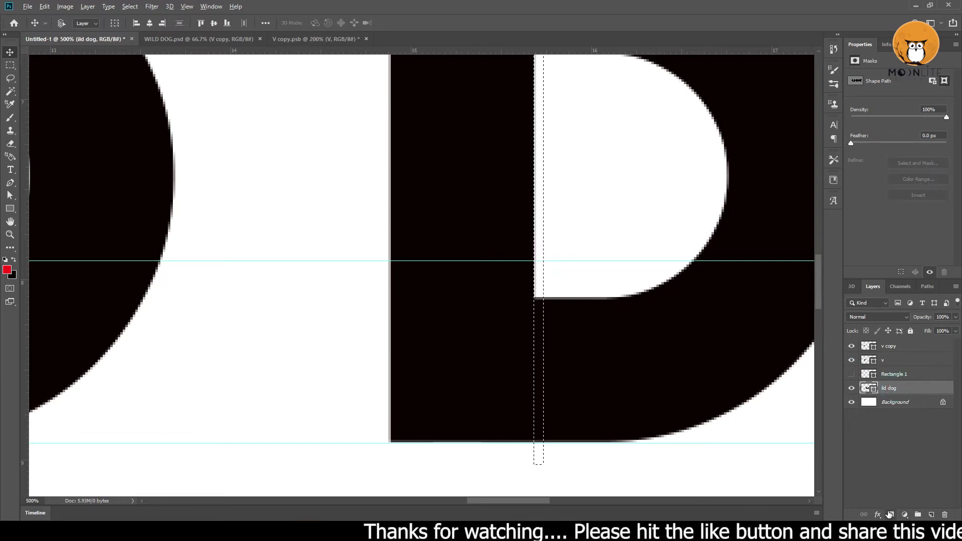
{"action": "scroll", "coordinate": [506, 389], "scroll_direction": "down", "scroll_amount": 2}
{"action": "scroll", "coordinate": [431, 359], "scroll_direction": "down", "scroll_amount": 2}
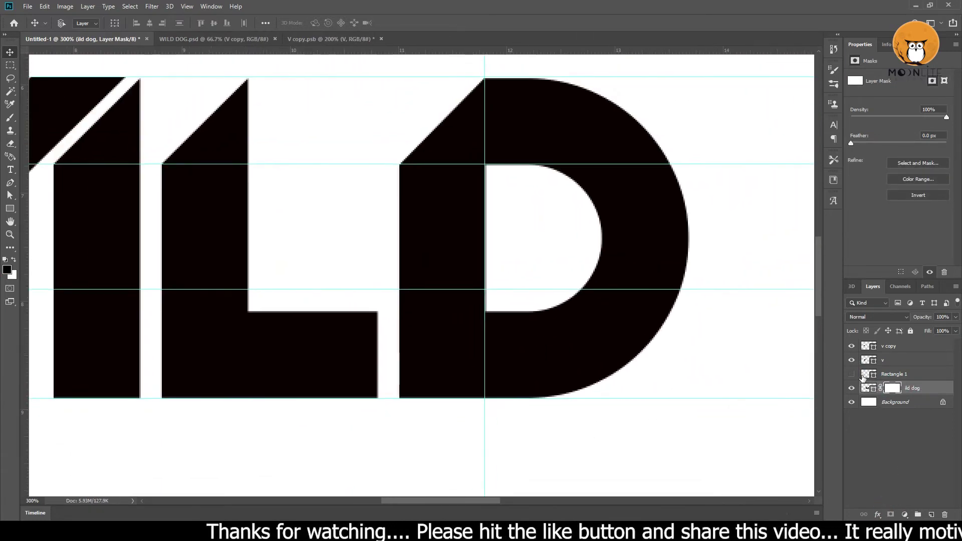
Step: Move the red bar onto WILD's D stem, load it as a selection and hide it
{"action": "left_click", "coordinate": [851, 374]}
{"action": "left_click", "coordinate": [895, 374]}
{"action": "scroll", "coordinate": [546, 312], "scroll_direction": "down", "scroll_amount": 2}
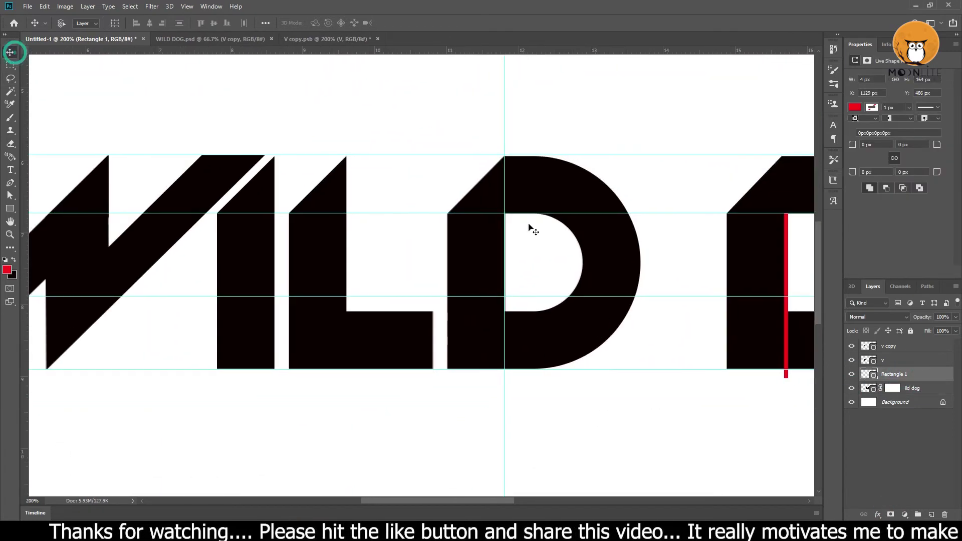
{"action": "left_click_drag", "start_coordinate": [784, 264], "coordinate": [511, 257]}
{"action": "scroll", "coordinate": [511, 253], "scroll_direction": "up", "scroll_amount": 3}
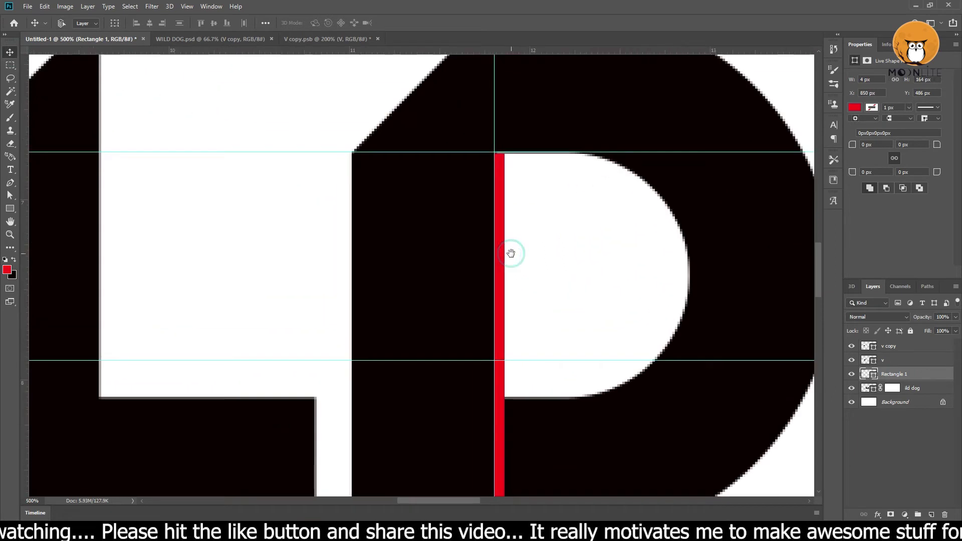
{"action": "left_click", "coordinate": [854, 373], "text": "ctrl"}
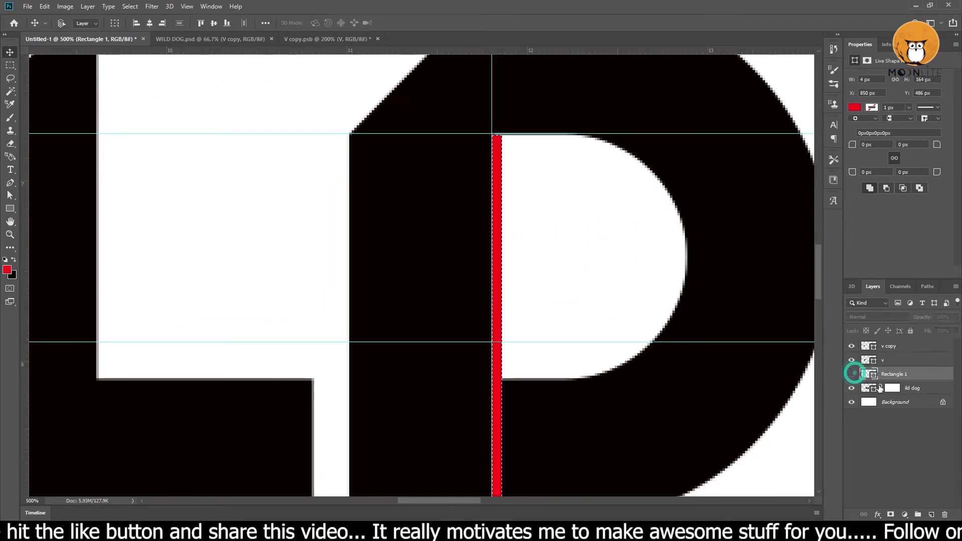
{"action": "left_click", "coordinate": [893, 388]}
Step: Cut the WILD D slit into the ild dog mask and deselect
{"action": "scroll", "coordinate": [522, 310], "scroll_direction": "down", "scroll_amount": 4}
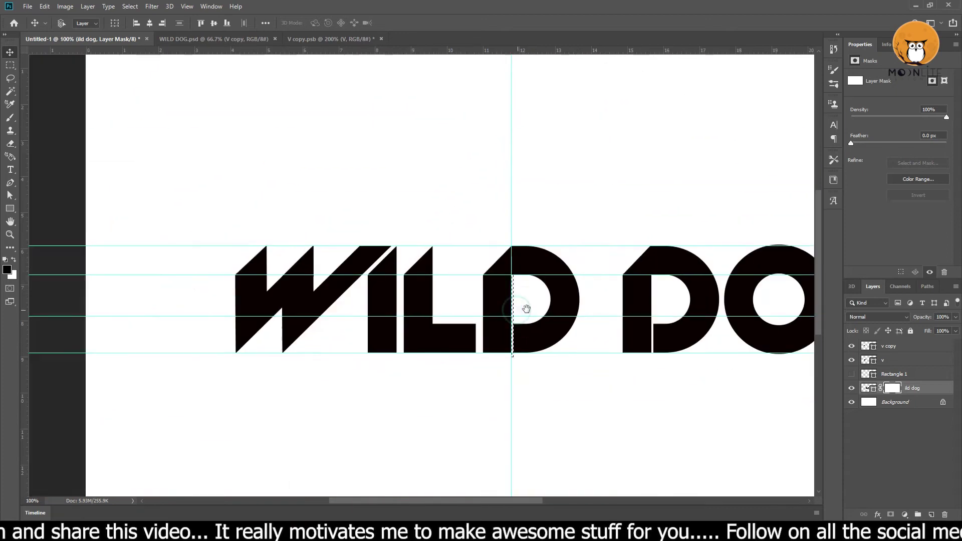
{"action": "scroll", "coordinate": [385, 322], "scroll_direction": "down", "scroll_amount": 1}
{"action": "scroll", "coordinate": [446, 327], "scroll_direction": "up", "scroll_amount": 1}
{"action": "scroll", "coordinate": [374, 312], "scroll_direction": "up", "scroll_amount": 2}
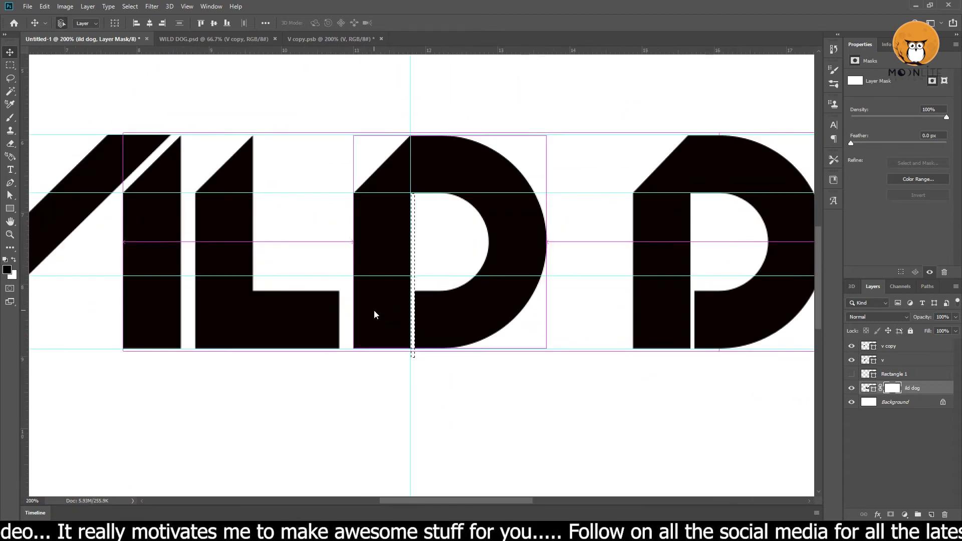
{"action": "key", "text": "ctrl+d"}
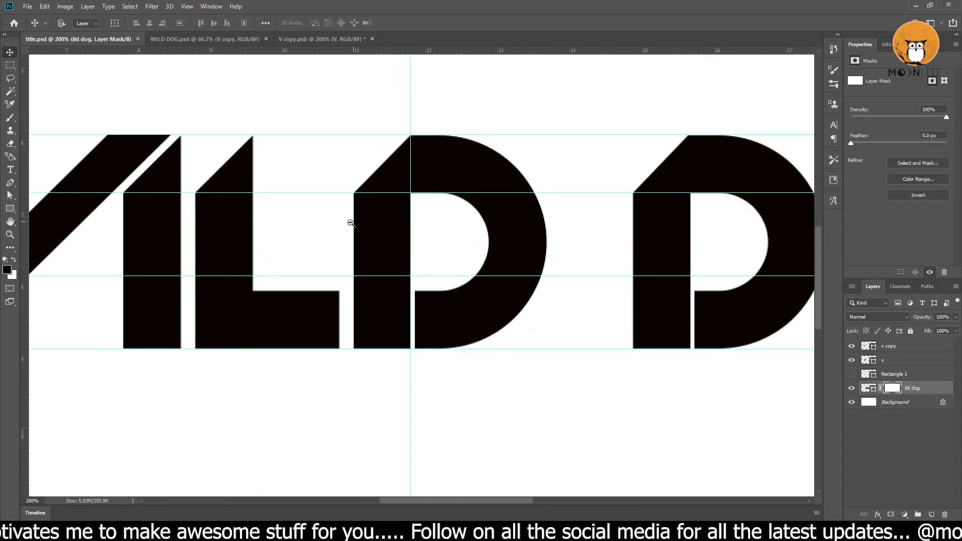
Step: Save the file as title.psd and hide the guides
{"action": "scroll", "coordinate": [441, 242], "scroll_direction": "down", "scroll_amount": 3}
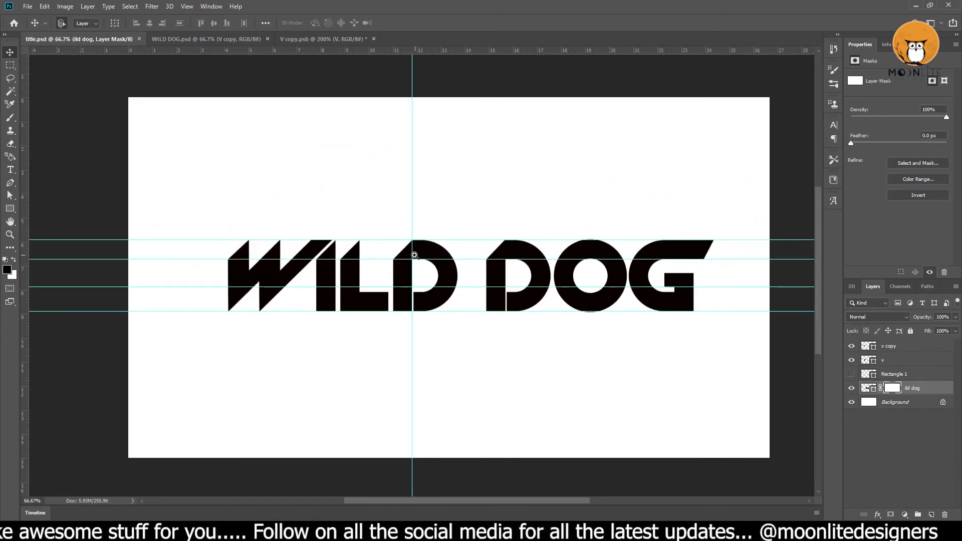
{"action": "scroll", "coordinate": [417, 260], "scroll_direction": "up", "scroll_amount": 1}
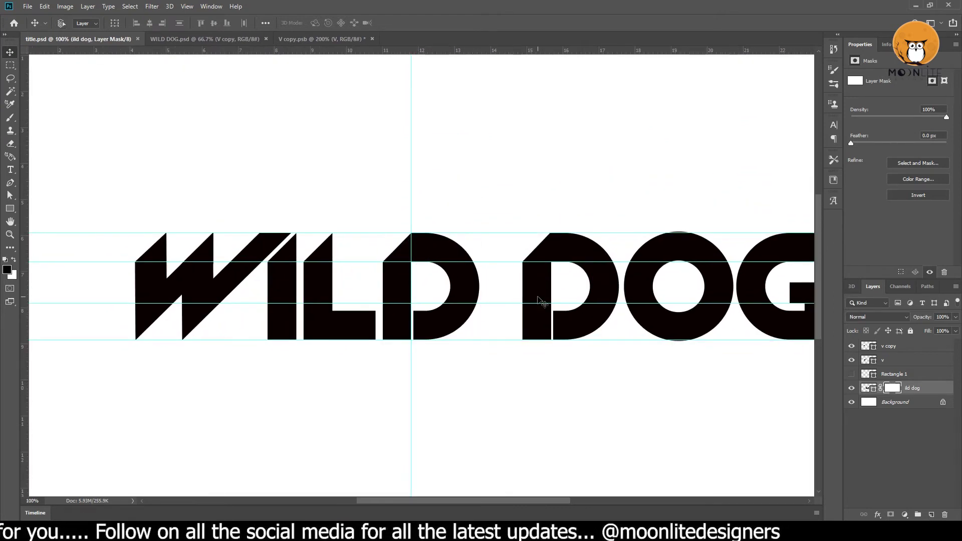
{"action": "key", "text": "ctrl"}
{"action": "key", "text": "ctrl+semicolon"}
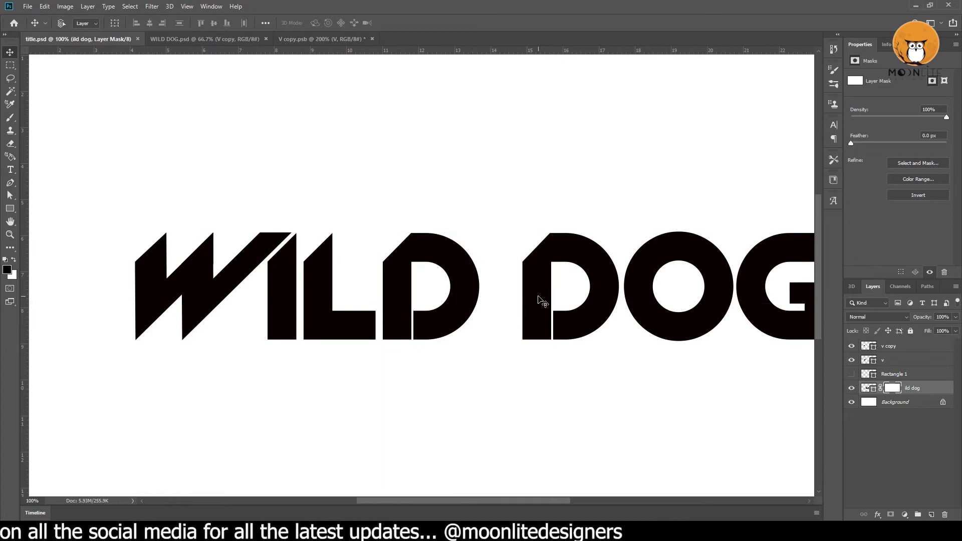
{"action": "scroll", "coordinate": [563, 303], "scroll_direction": "down", "scroll_amount": 1}
Step: Show the red bar again and widen it to 150%
{"action": "scroll", "coordinate": [563, 303], "scroll_direction": "up", "scroll_amount": 2}
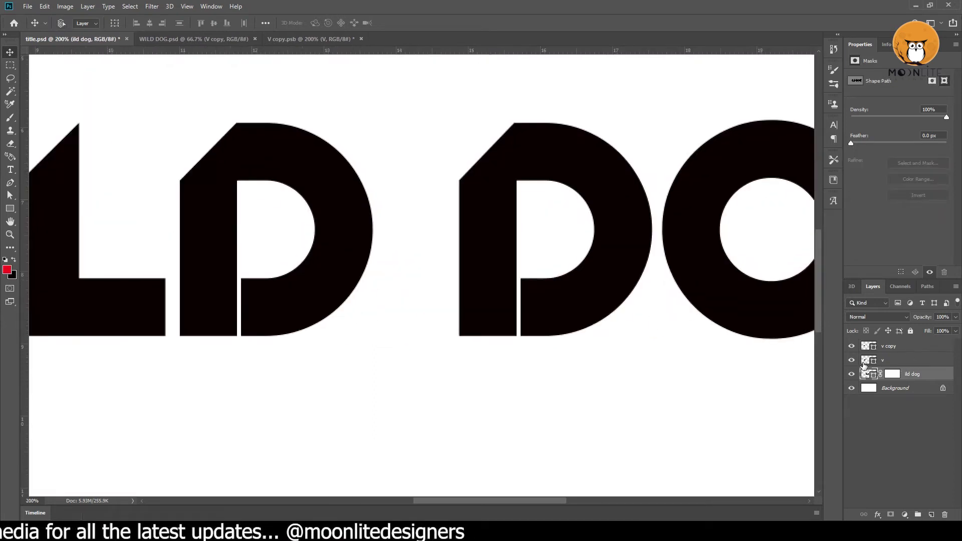
{"action": "left_click", "coordinate": [852, 374]}
{"action": "left_click", "coordinate": [895, 374]}
{"action": "scroll", "coordinate": [284, 282], "scroll_direction": "up", "scroll_amount": 1}
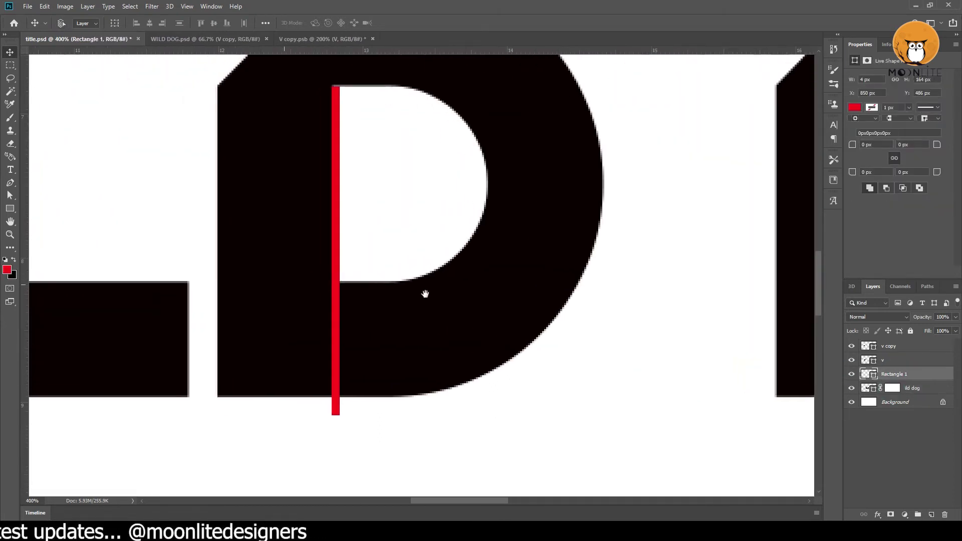
{"action": "key", "text": "ctrl+t"}
{"action": "left_click_drag", "start_coordinate": [340, 253], "coordinate": [344, 252]}
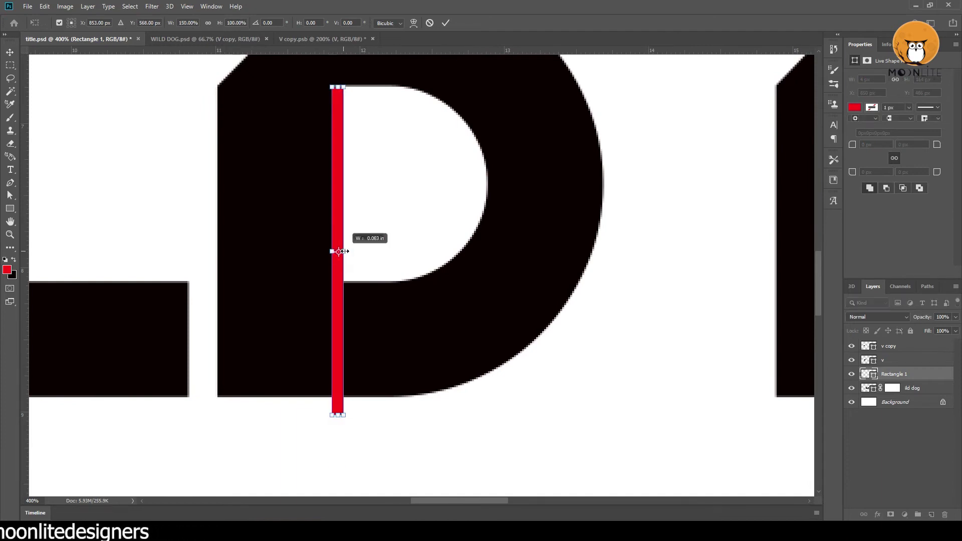
{"action": "key", "text": "Return"}
Step: Move the widened bar onto DOG's D stem, load it as a selection and hide it
{"action": "scroll", "coordinate": [612, 331], "scroll_direction": "down", "scroll_amount": 1}
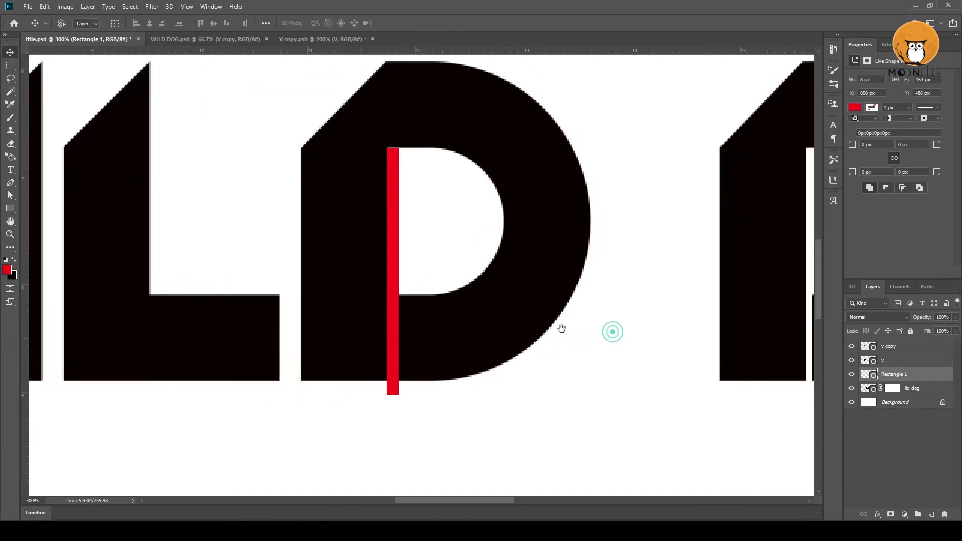
{"action": "scroll", "coordinate": [613, 331], "scroll_direction": "right", "scroll_amount": 3}
{"action": "mouse_move", "coordinate": [118, 297]}
{"action": "left_mouse_down"}
{"action": "mouse_move", "coordinate": [542, 299]}
{"action": "mouse_move", "coordinate": [702, 283]}
{"action": "mouse_move", "coordinate": [577, 271]}
{"action": "mouse_move", "coordinate": [707, 289]}
{"action": "mouse_move", "coordinate": [436, 273]}
{"action": "mouse_move", "coordinate": [288, 290]}
{"action": "left_mouse_up"}
{"action": "left_click", "coordinate": [892, 388]}
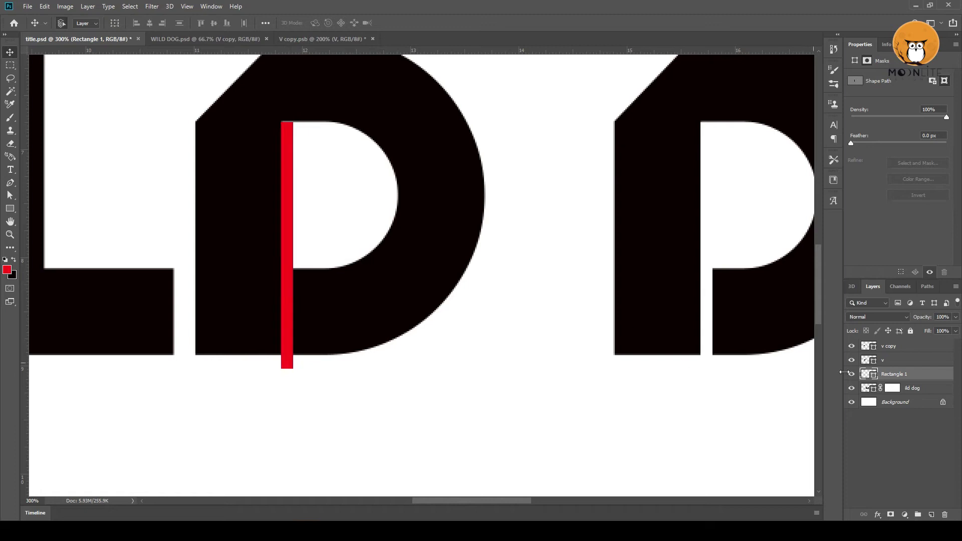
{"action": "left_click", "coordinate": [852, 374]}
{"action": "left_click", "coordinate": [893, 388]}
Step: Group the title layers and enlarge the grouped WILD DOG title
{"action": "key", "text": "ctrl+0"}
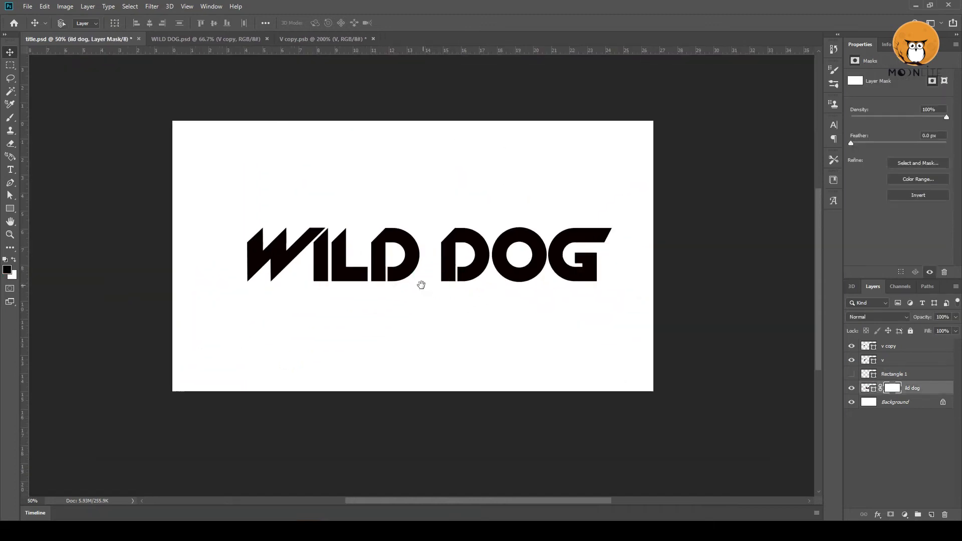
{"action": "left_click", "coordinate": [894, 377]}
{"action": "left_click", "coordinate": [890, 346], "text": "shift"}
{"action": "key", "text": "ctrl+g"}
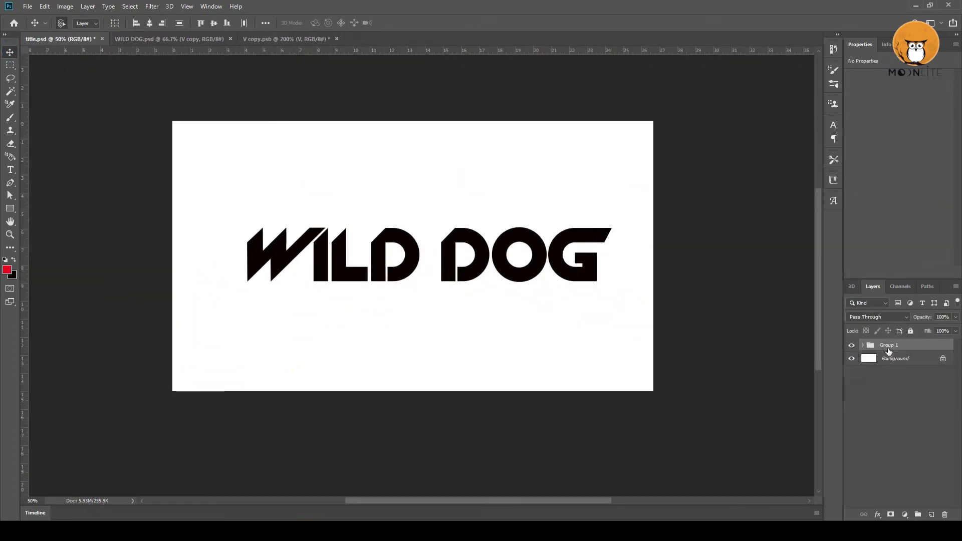
{"action": "key", "text": "ctrl+t"}
{"action": "left_click_drag", "start_coordinate": [613, 284], "coordinate": [624, 296]}
{"action": "key", "text": "Return"}
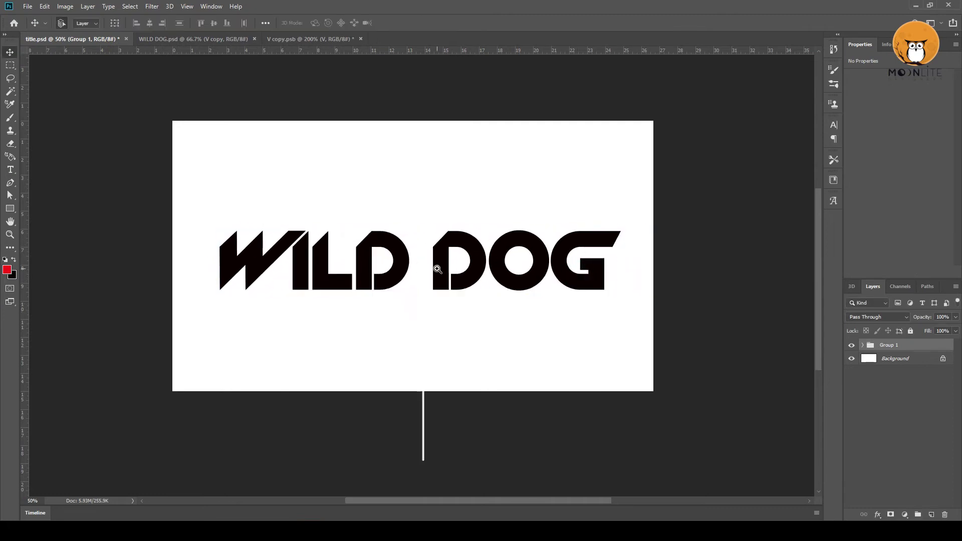
{"action": "key", "text": "ctrl+plus"}
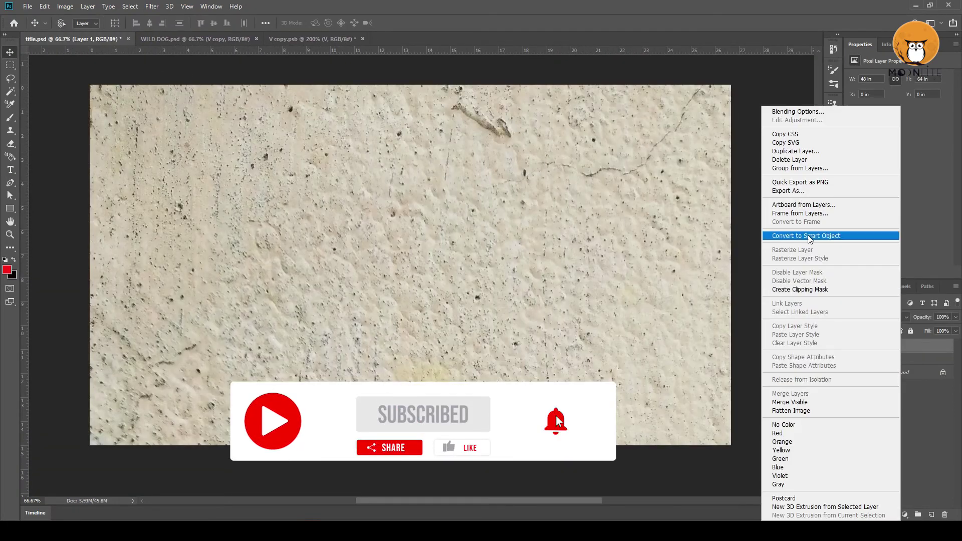
Step: Make the stone texture a smart object, rotate it a quarter turn and scale it over the title
{"action": "left_click", "coordinate": [811, 236]}
{"action": "key", "text": "ctrl+minus"}
{"action": "key", "text": "ctrl+t"}
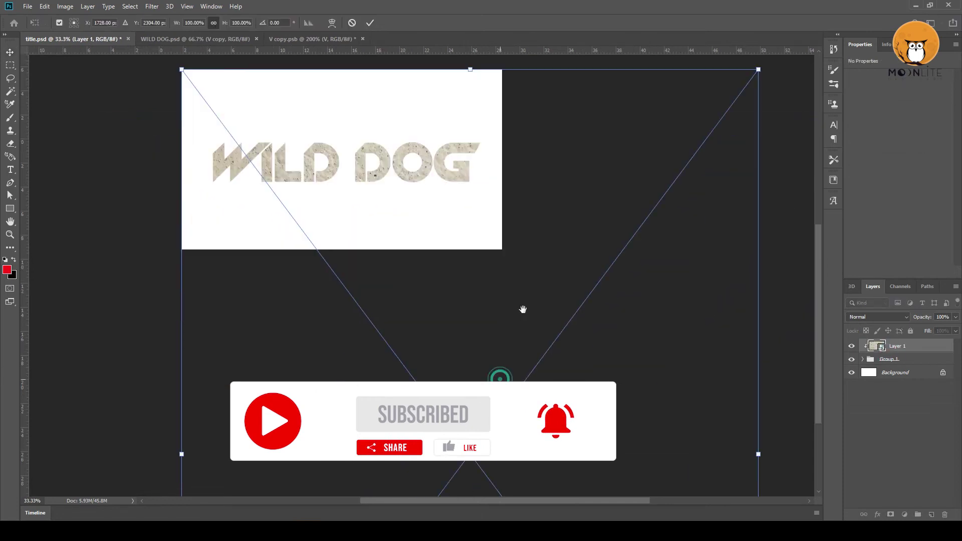
{"action": "left_click_drag", "start_coordinate": [759, 453], "coordinate": [388, 470]}
{"action": "key", "text": "ctrl+minus"}
{"action": "key", "text": "ctrl+minus"}
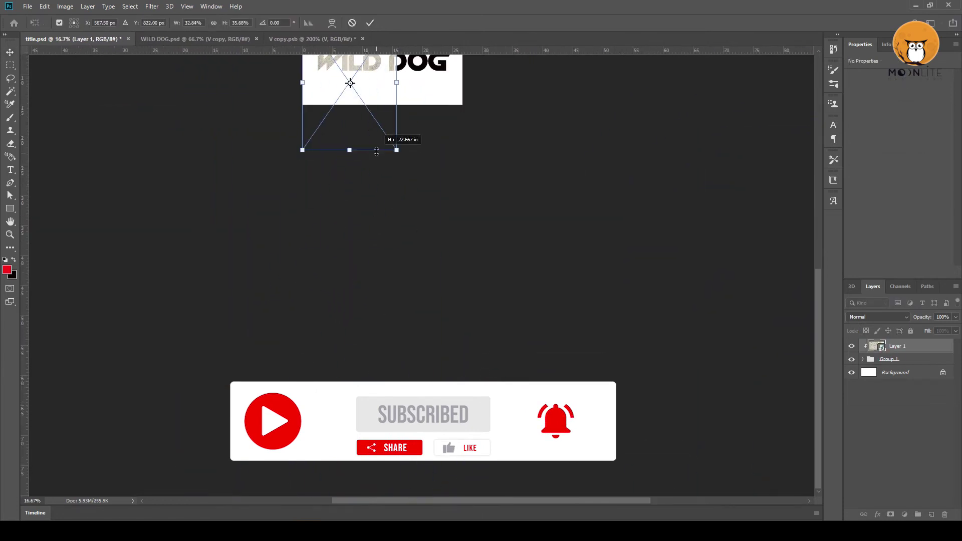
{"action": "left_click_drag", "start_coordinate": [408, 279], "coordinate": [427, 259]}
{"action": "key", "text": "ctrl+plus"}
{"action": "left_click_drag", "start_coordinate": [431, 205], "coordinate": [554, 299]}
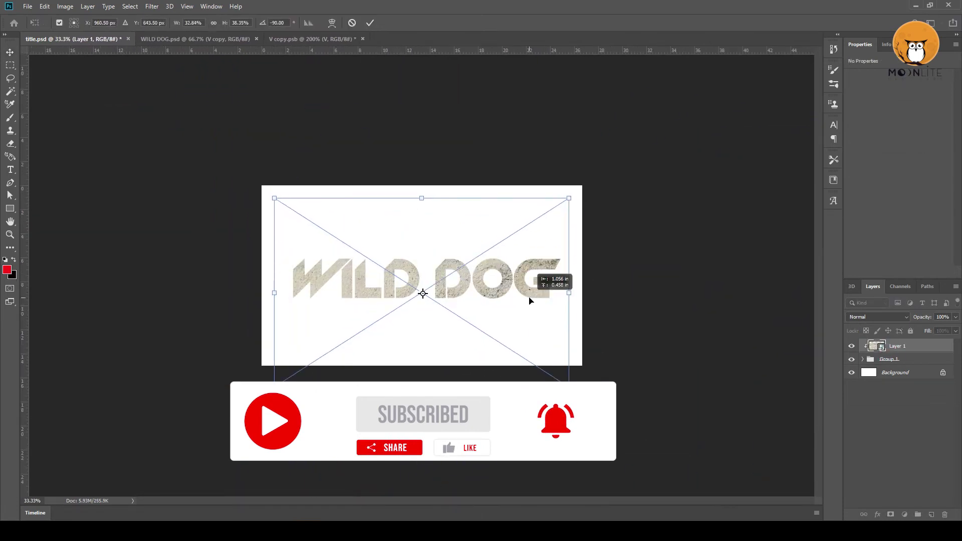
Step: Fit the stone texture to the lettering's height and width, commit, and select Group 1
{"action": "left_click_drag", "start_coordinate": [466, 352], "coordinate": [542, 314]}
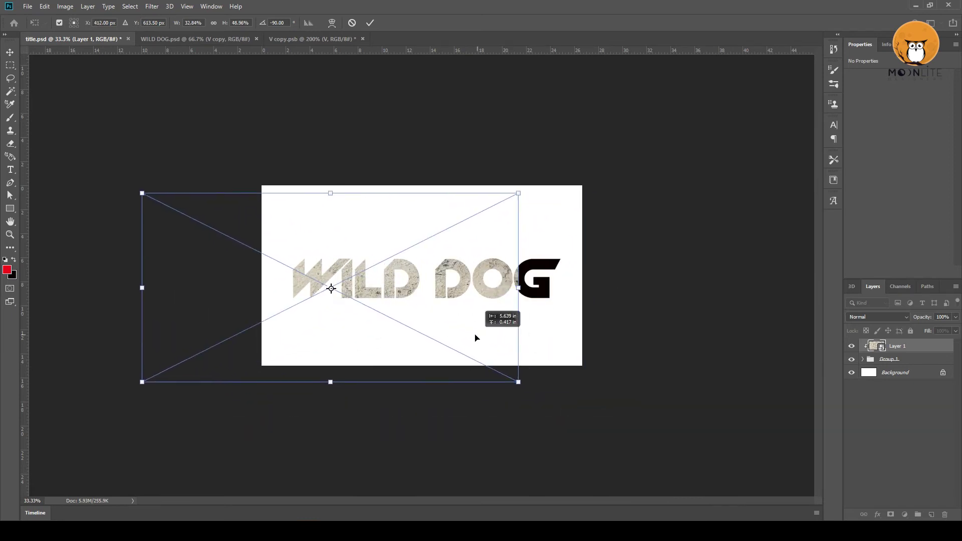
{"action": "left_click_drag", "start_coordinate": [482, 379], "coordinate": [469, 307]}
{"action": "left_click_drag", "start_coordinate": [482, 190], "coordinate": [475, 256]}
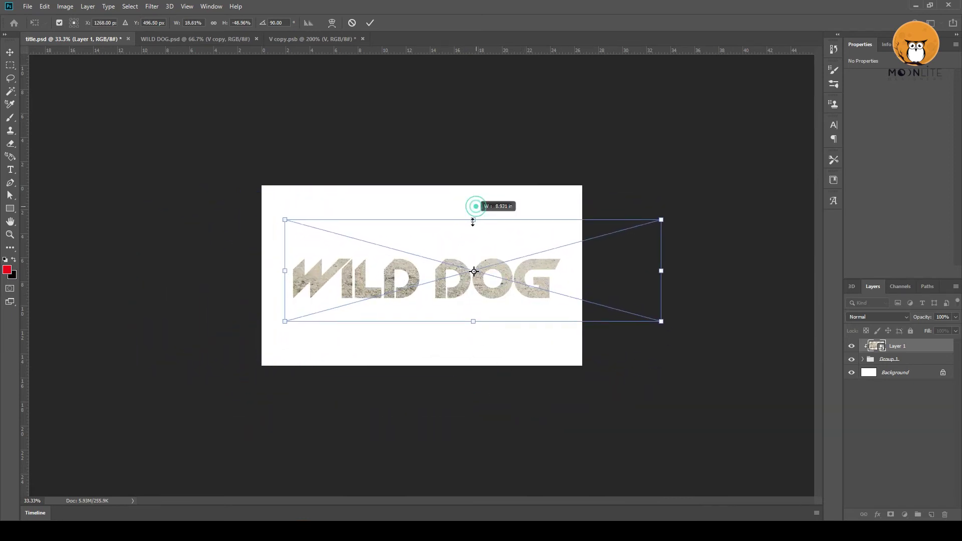
{"action": "left_click_drag", "start_coordinate": [661, 284], "coordinate": [537, 279]}
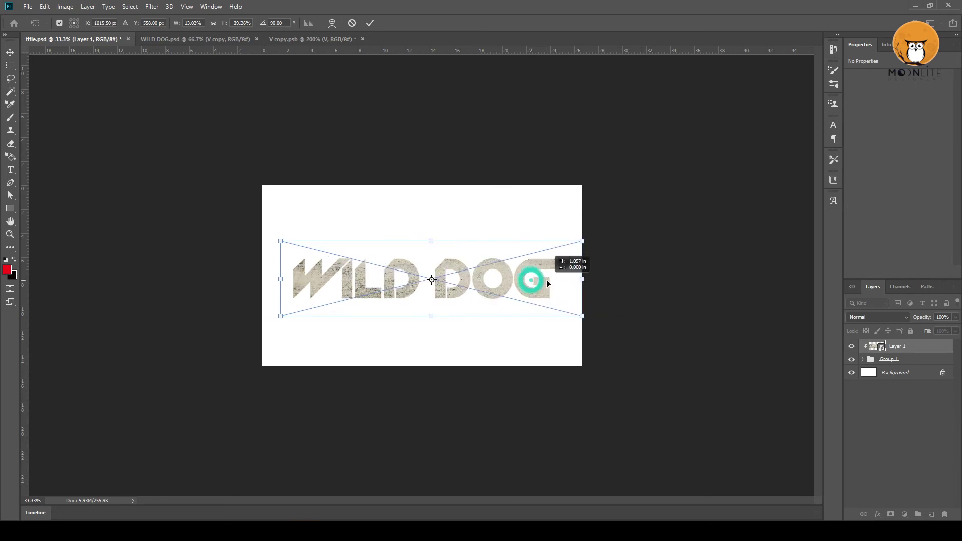
{"action": "double_click", "coordinate": [523, 263]}
{"action": "key", "text": "ctrl+plus"}
{"action": "key", "text": "ctrl+minus"}
{"action": "left_click", "coordinate": [893, 360]}
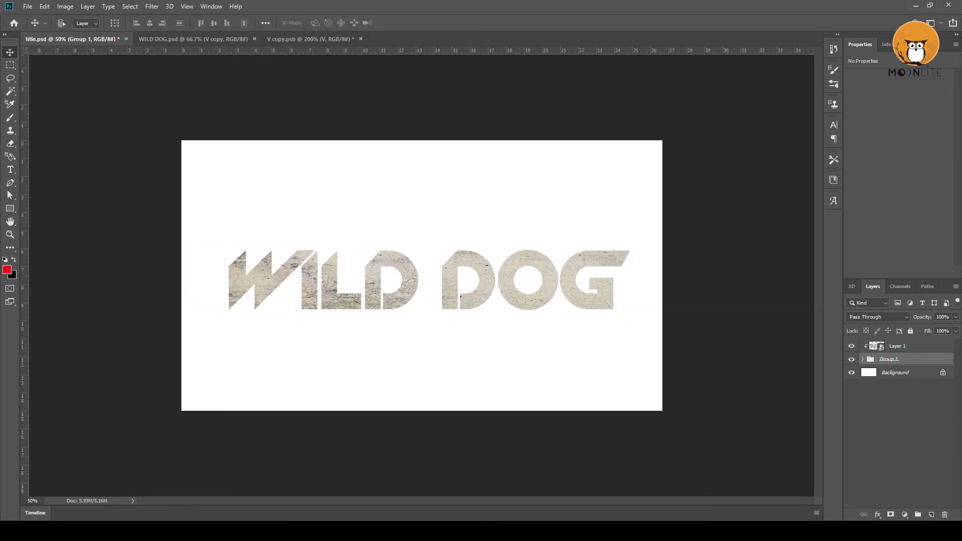
Step: Set the Brush to a hard round tip with 100% opacity and flow
{"action": "key", "text": "b"}
{"action": "key", "text": "ctrl+plus"}
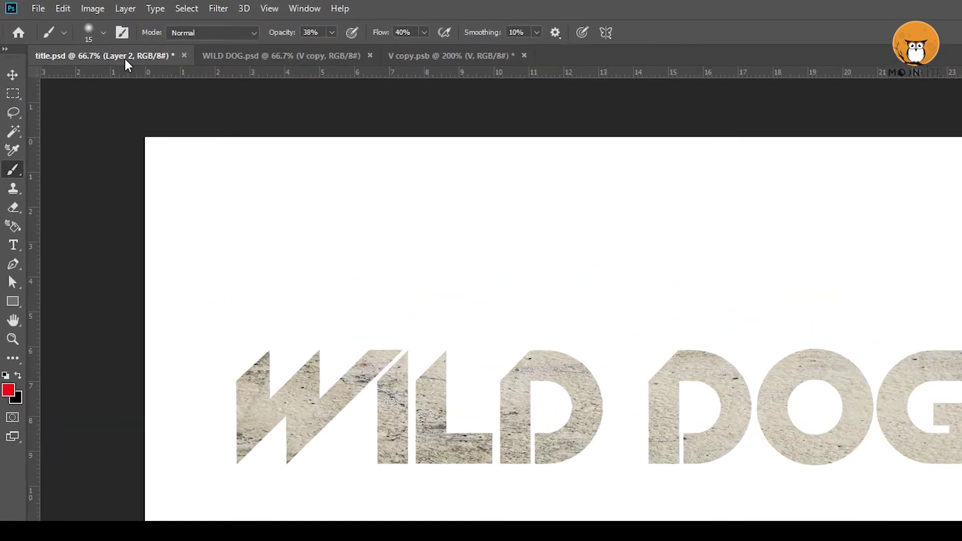
{"action": "left_click", "coordinate": [73, 23]}
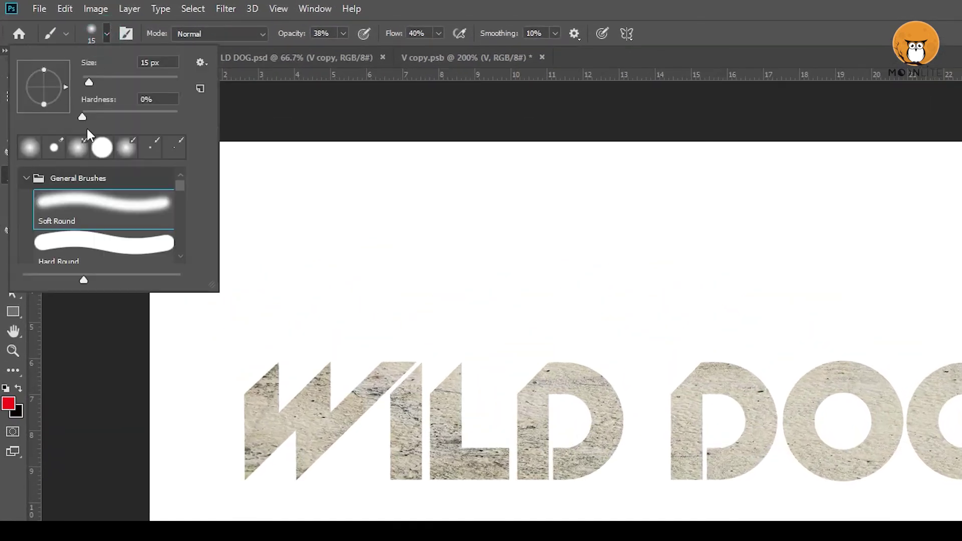
{"action": "double_click", "coordinate": [47, 245]}
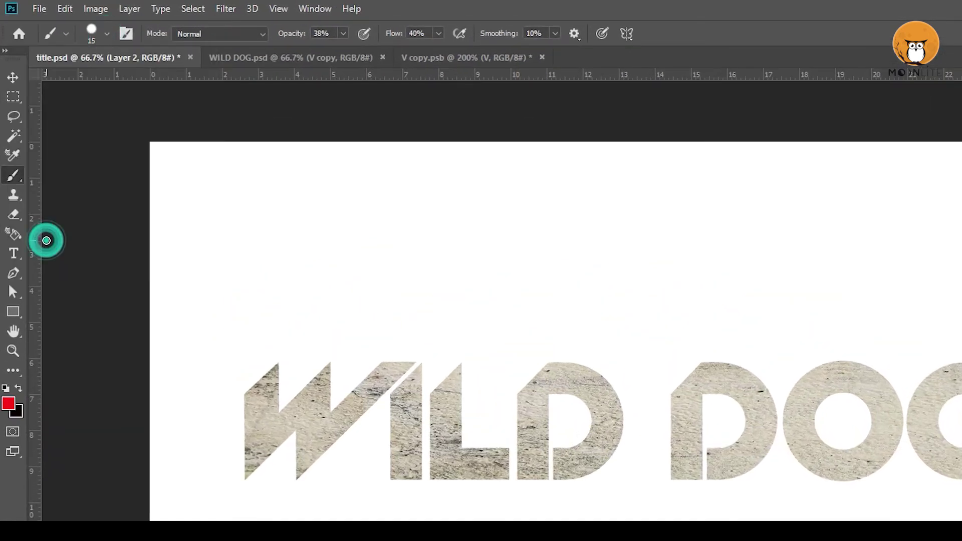
{"action": "left_click", "coordinate": [106, 34]}
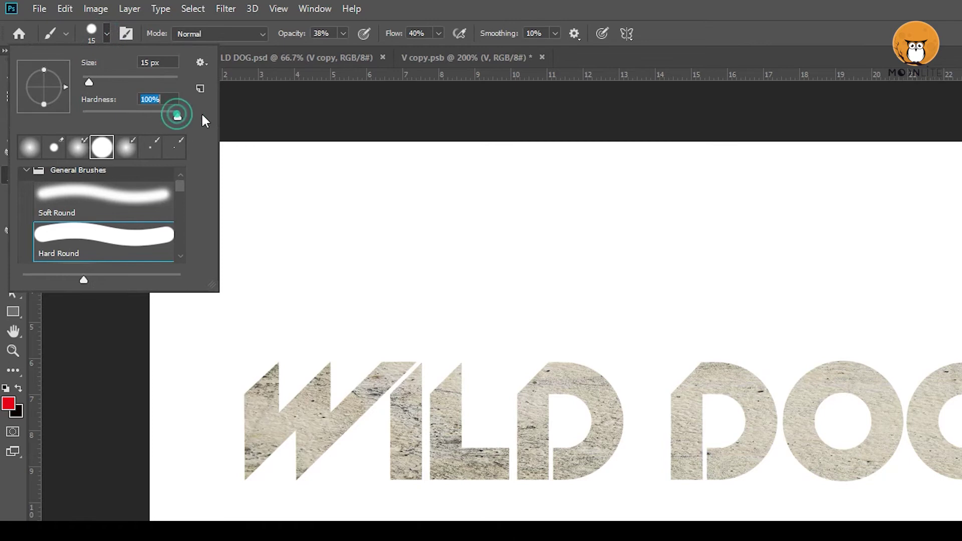
{"action": "left_click", "coordinate": [874, 37]}
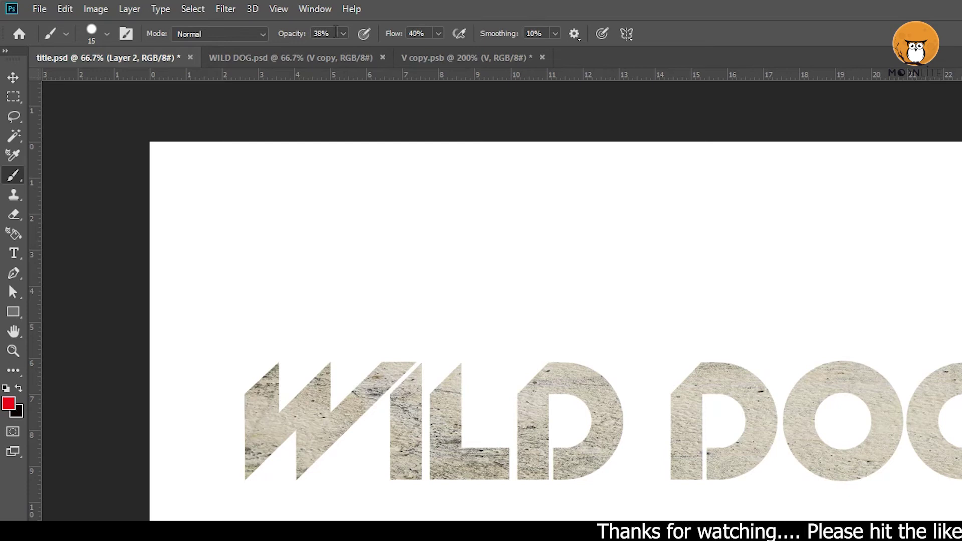
{"action": "left_click", "coordinate": [343, 33]}
{"action": "left_click_drag", "start_coordinate": [342, 50], "coordinate": [481, 51]}
{"action": "left_click", "coordinate": [439, 34]}
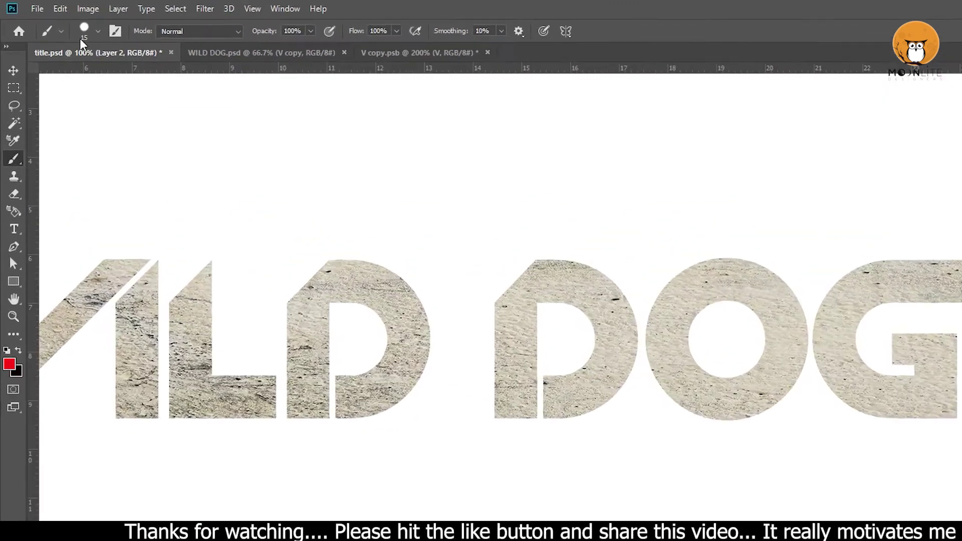
Step: Set a 10 px brush and paint the first three red horizontal stripes across DOG
{"action": "left_click", "coordinate": [107, 34]}
{"action": "type", "text": "10"}
{"action": "key", "text": "Return"}
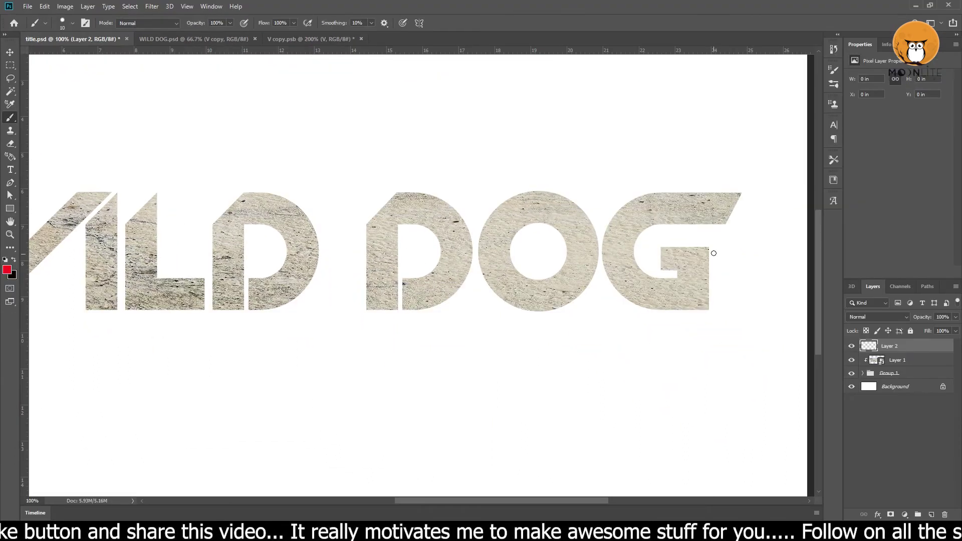
{"action": "left_click", "coordinate": [715, 251]}
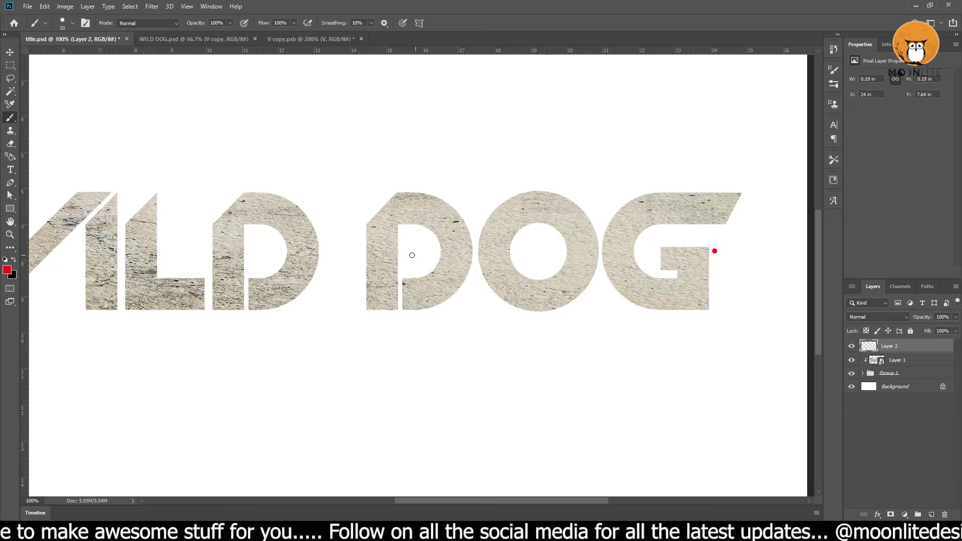
{"action": "left_click", "coordinate": [437, 255], "text": "shift"}
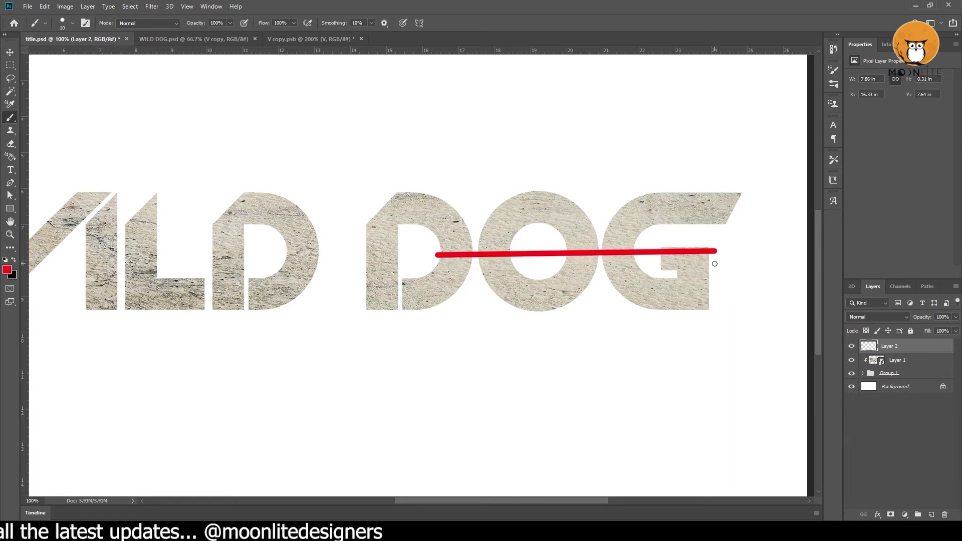
{"action": "left_click", "coordinate": [715, 263]}
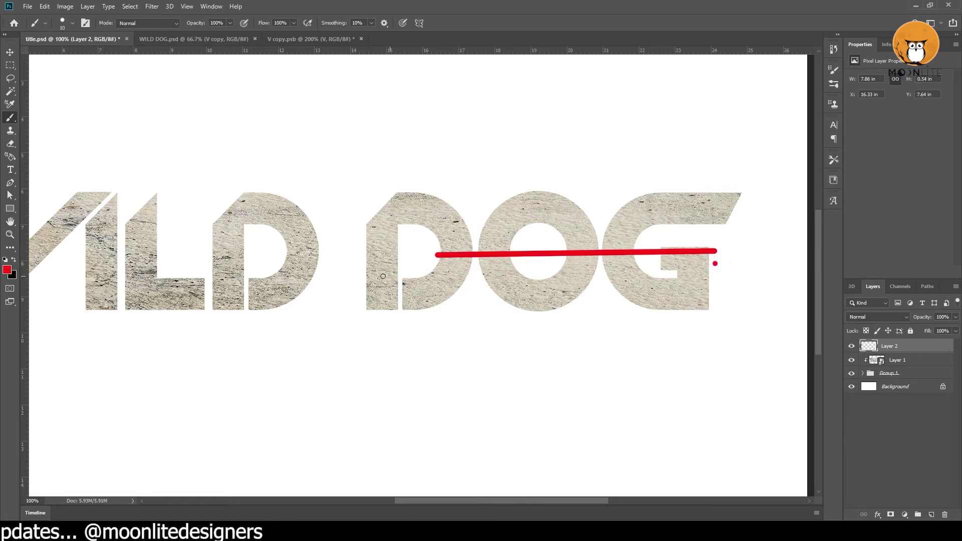
{"action": "left_click", "coordinate": [413, 269], "text": "shift"}
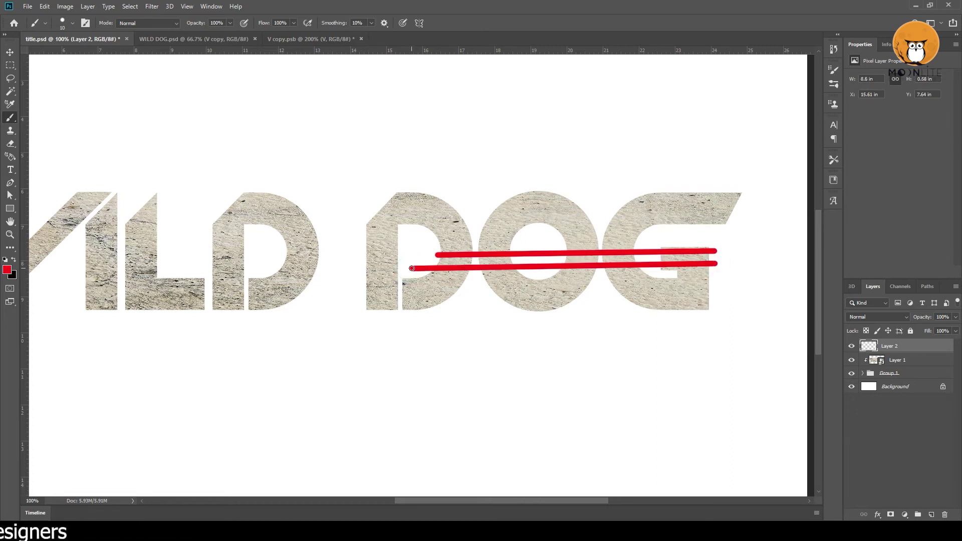
{"action": "left_click", "coordinate": [716, 280]}
{"action": "left_click", "coordinate": [377, 282], "text": "shift"}
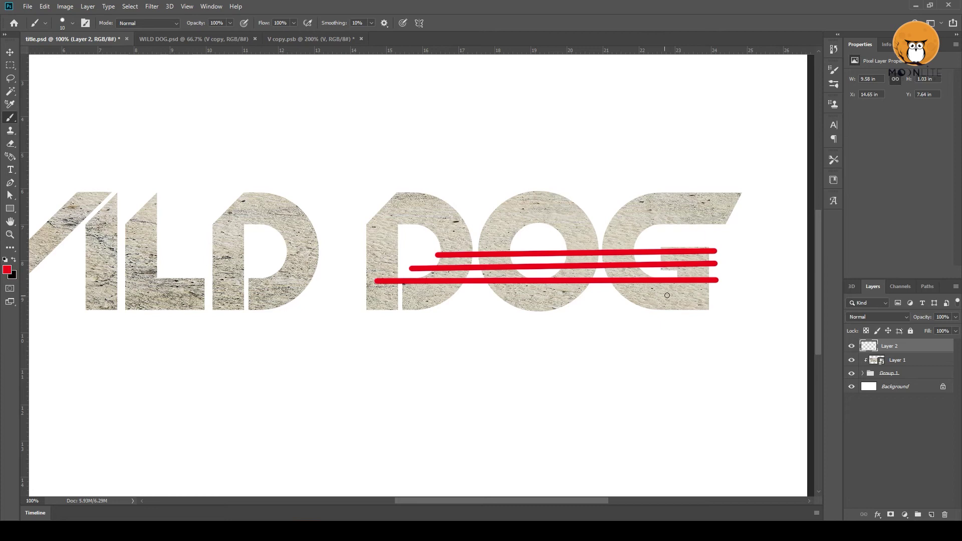
Step: Redraw the third stripe and add fourth and fifth stripes down to DOG's bottom edge
{"action": "key", "text": "ctrl+z"}
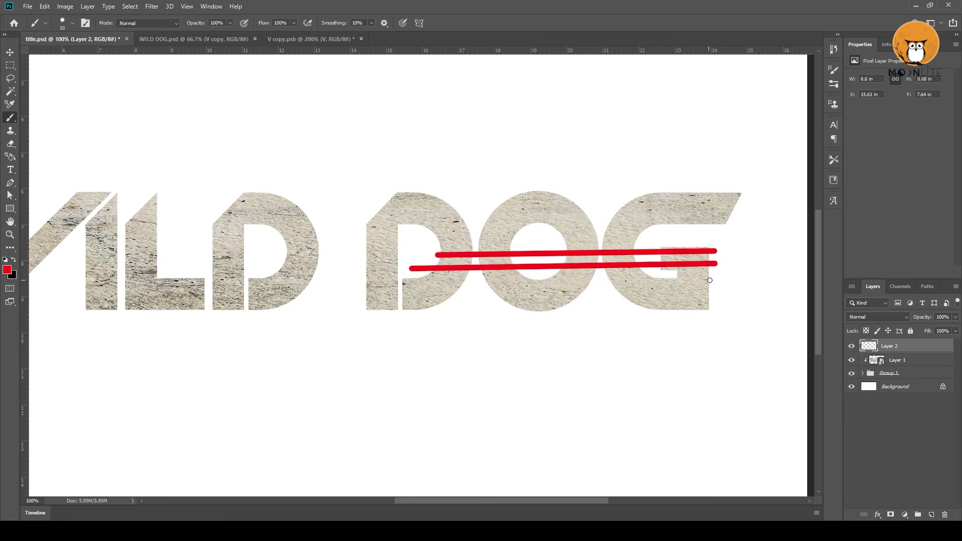
{"action": "left_click", "coordinate": [715, 276]}
{"action": "left_click", "coordinate": [373, 285], "text": "shift"}
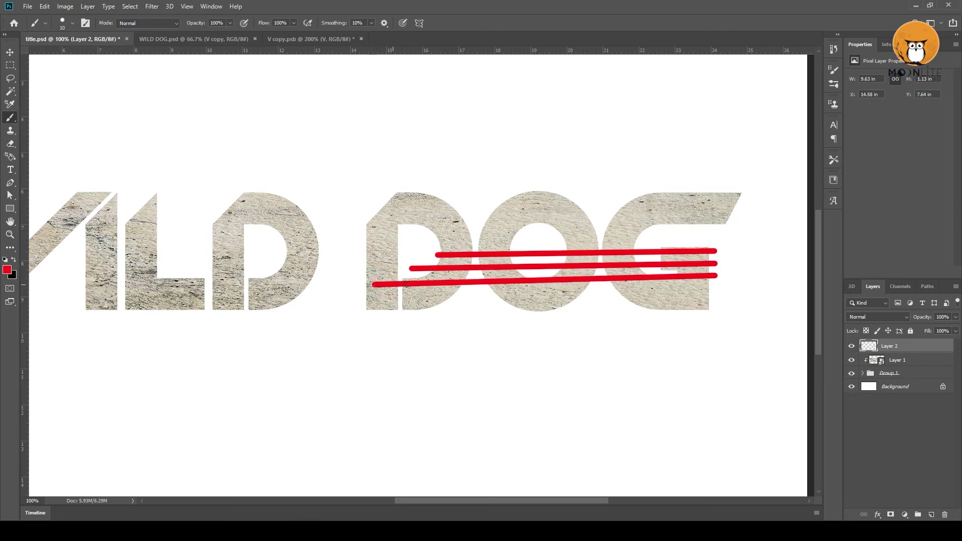
{"action": "left_click", "coordinate": [717, 289]}
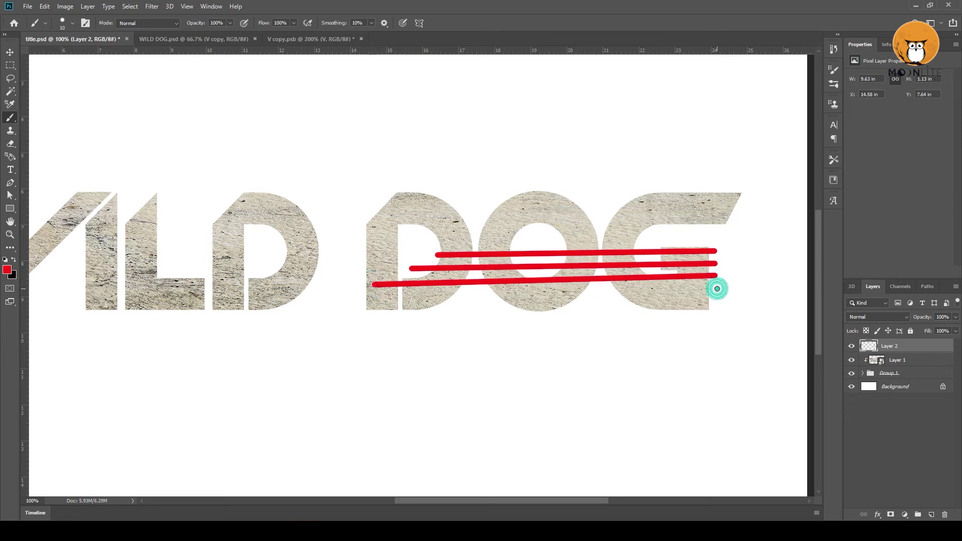
{"action": "left_click", "coordinate": [369, 298], "text": "shift"}
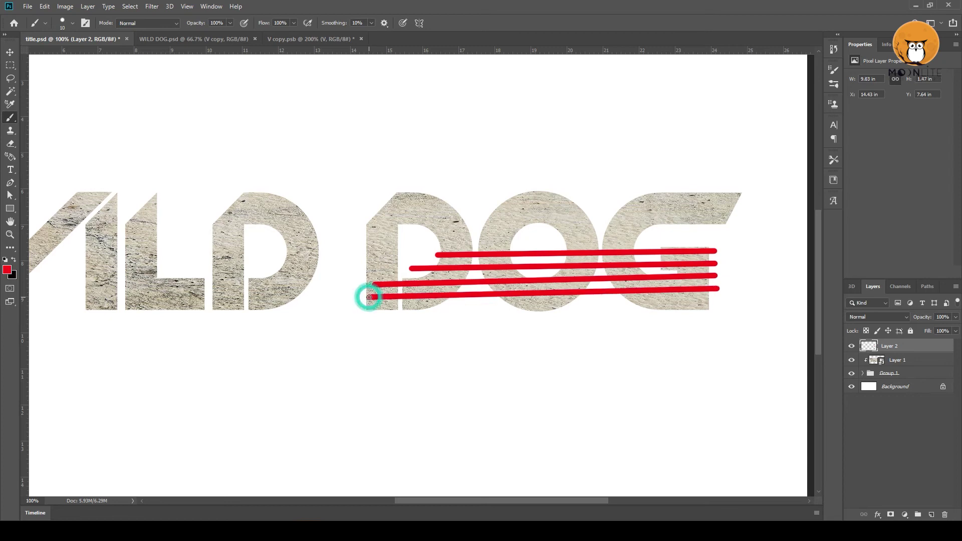
{"action": "left_click", "coordinate": [718, 304]}
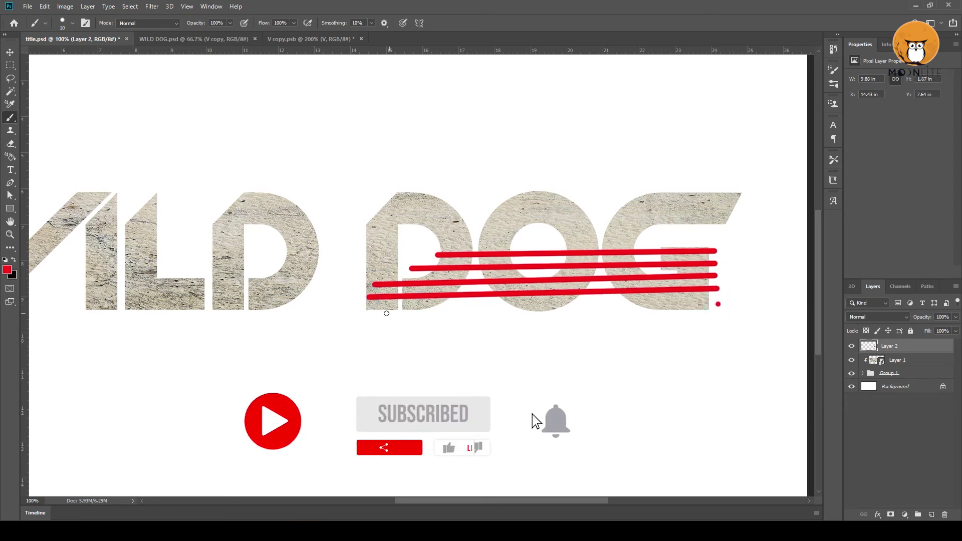
{"action": "left_click", "coordinate": [367, 308], "text": "shift"}
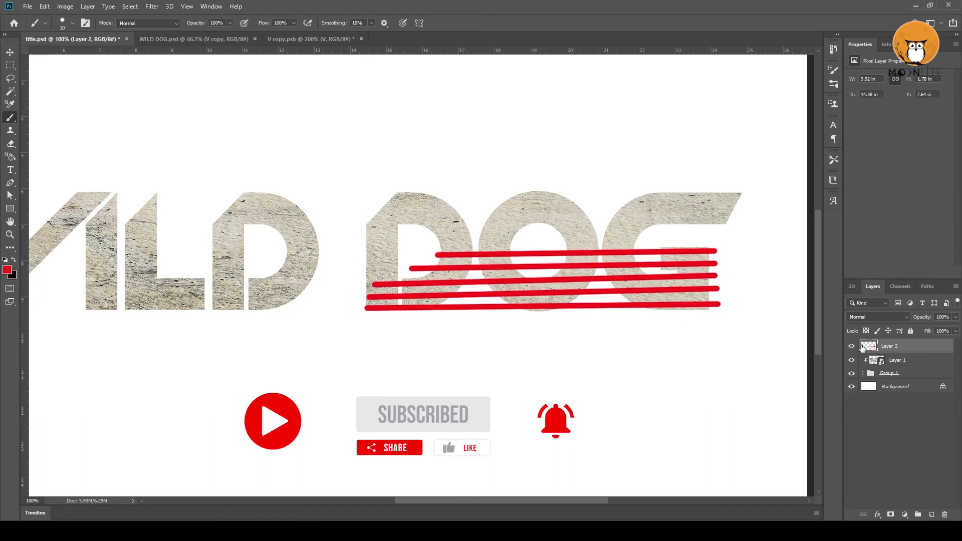
Step: Transform the stripes as one block and commit
{"action": "key", "text": "ctrl+t"}
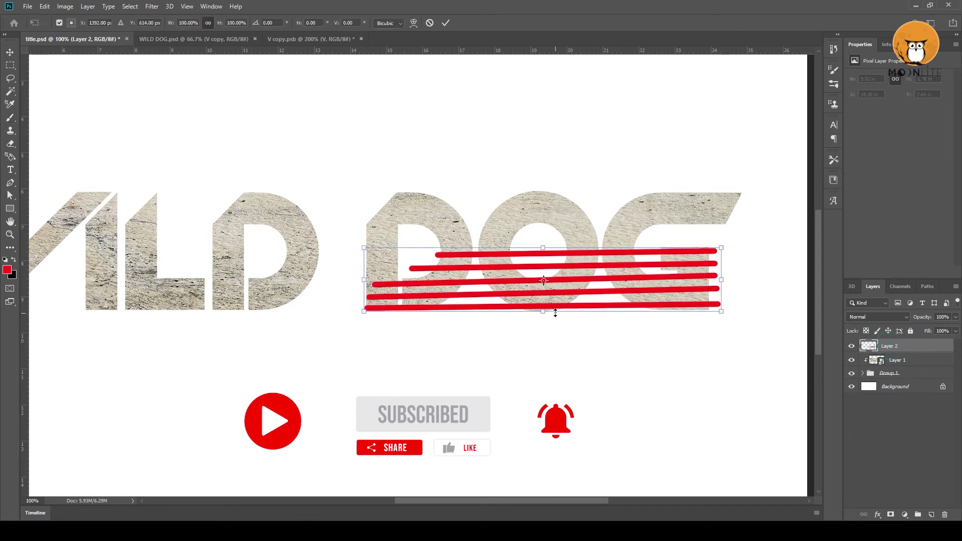
{"action": "left_click", "coordinate": [542, 248]}
{"action": "key", "text": "Return"}
{"action": "left_click", "coordinate": [562, 268]}
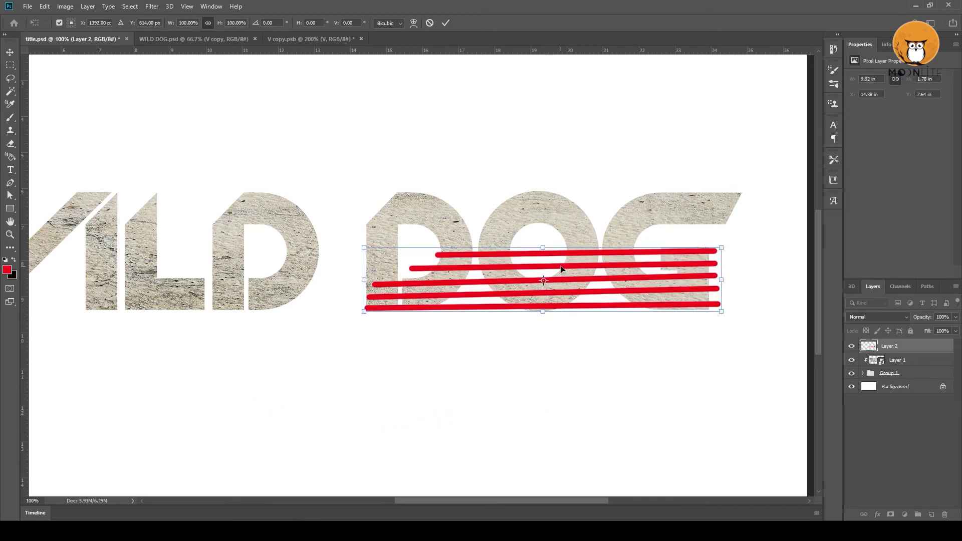
Step: Load the stripes as a selection, hide their layer and select Group 1
{"action": "key", "text": "b"}
{"action": "left_click", "coordinate": [10, 51]}
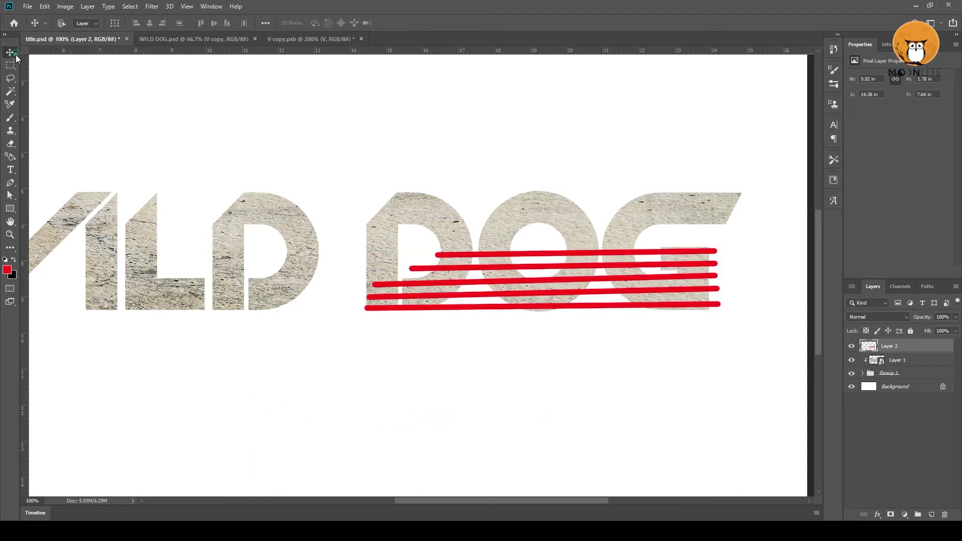
{"action": "left_click", "coordinate": [869, 347], "text": "ctrl"}
{"action": "left_click", "coordinate": [852, 346]}
{"action": "left_click", "coordinate": [861, 298]}
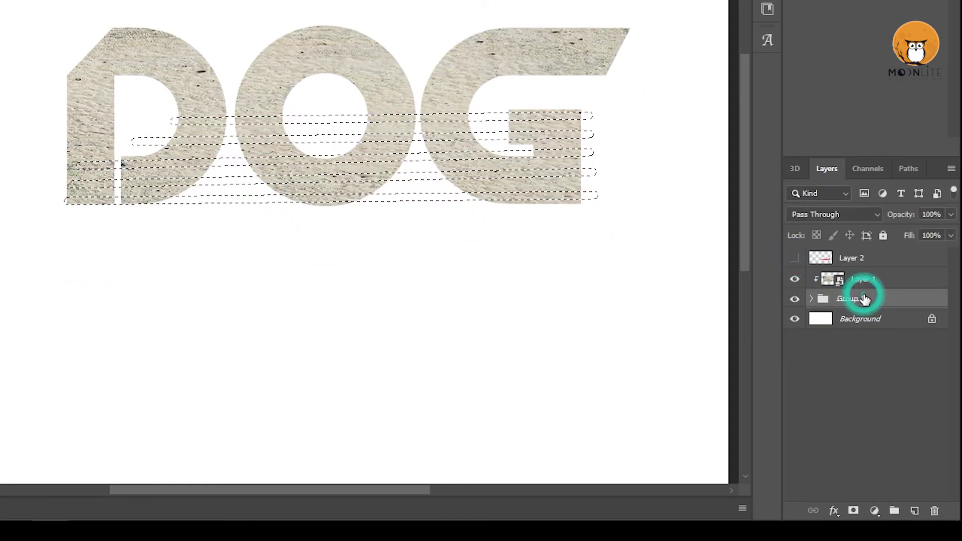
Step: Fill the stripes with black on their layer and deselect, toggling visibility to compare
{"action": "left_click", "coordinate": [795, 257]}
{"action": "left_click", "coordinate": [877, 264]}
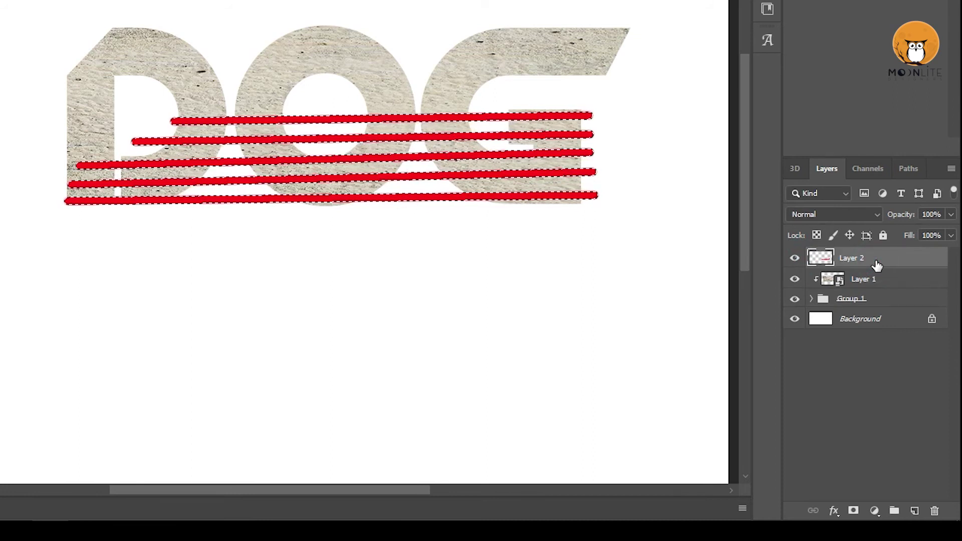
{"action": "key", "text": "alt+BackSpace"}
{"action": "key", "text": "ctrl+d"}
{"action": "left_click", "coordinate": [796, 259]}
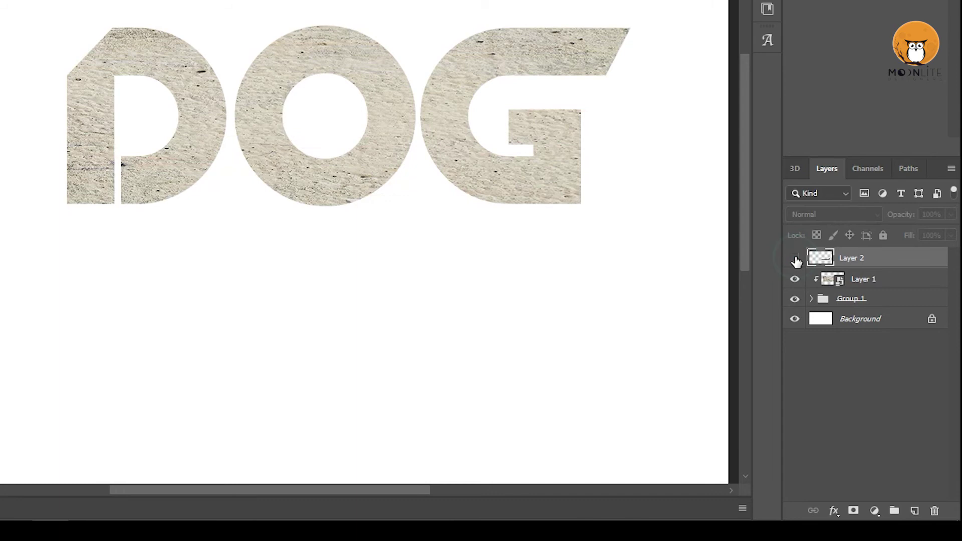
{"action": "left_click", "coordinate": [794, 260]}
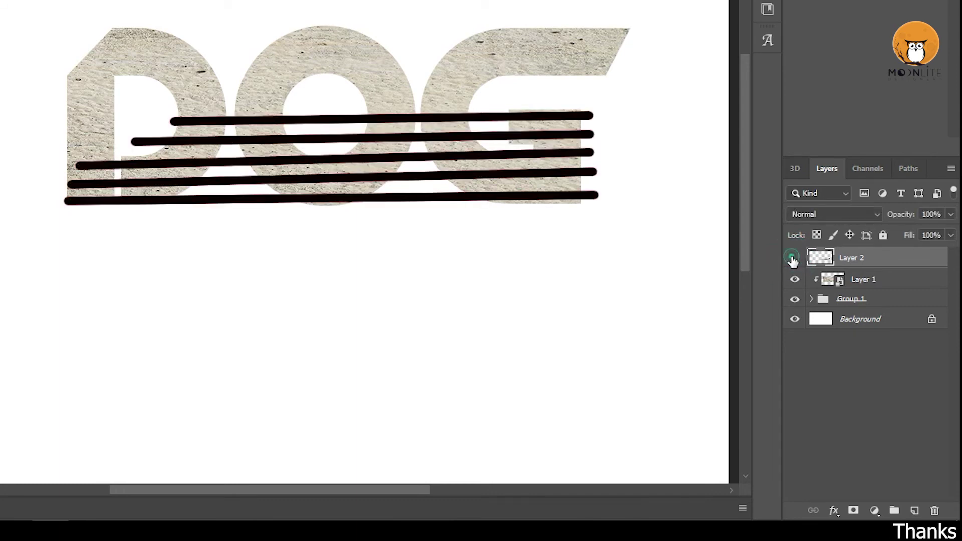
{"action": "left_click", "coordinate": [794, 260]}
{"action": "left_click", "coordinate": [795, 259]}
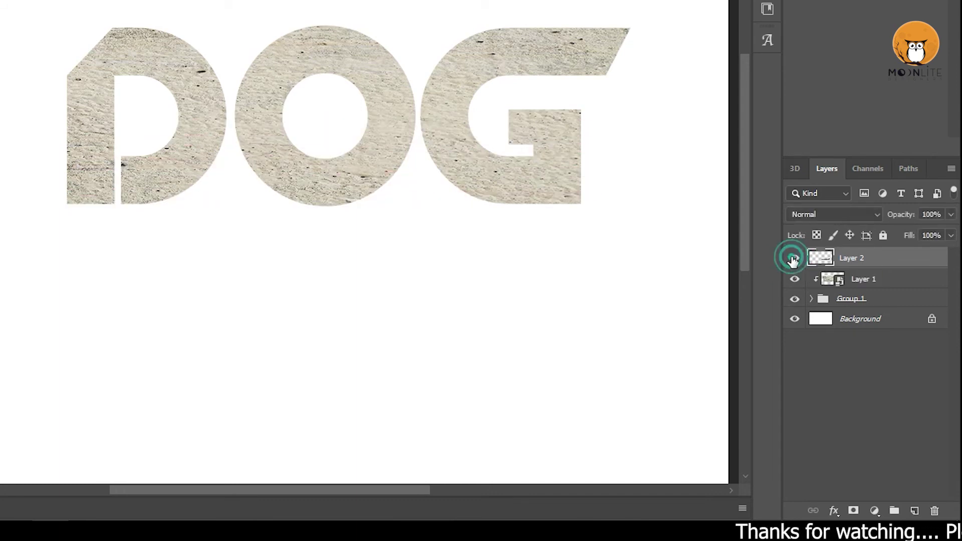
Step: Move the stripe layer below Group 1, mask the stripes out of the letters, and hide it
{"action": "left_click_drag", "start_coordinate": [871, 259], "coordinate": [872, 308]}
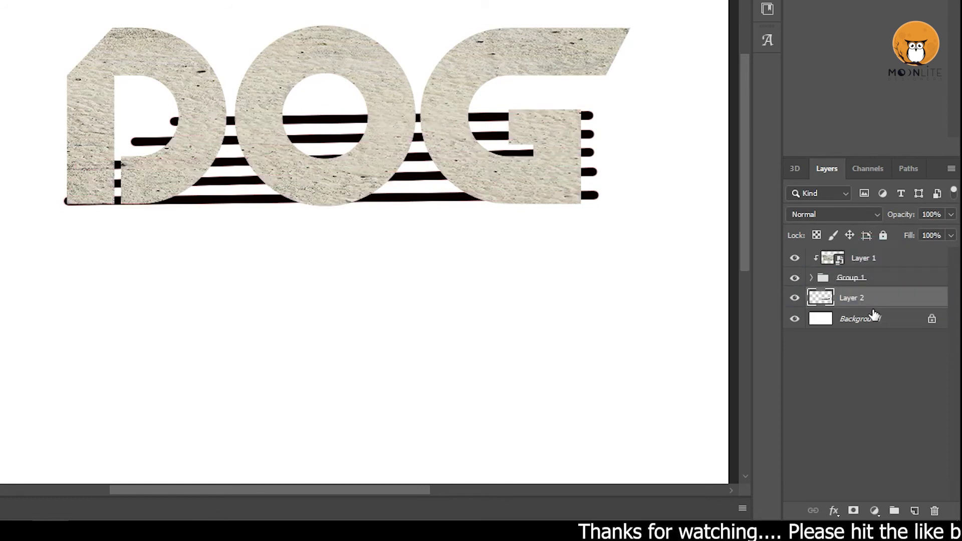
{"action": "left_click", "coordinate": [822, 299], "text": "ctrl"}
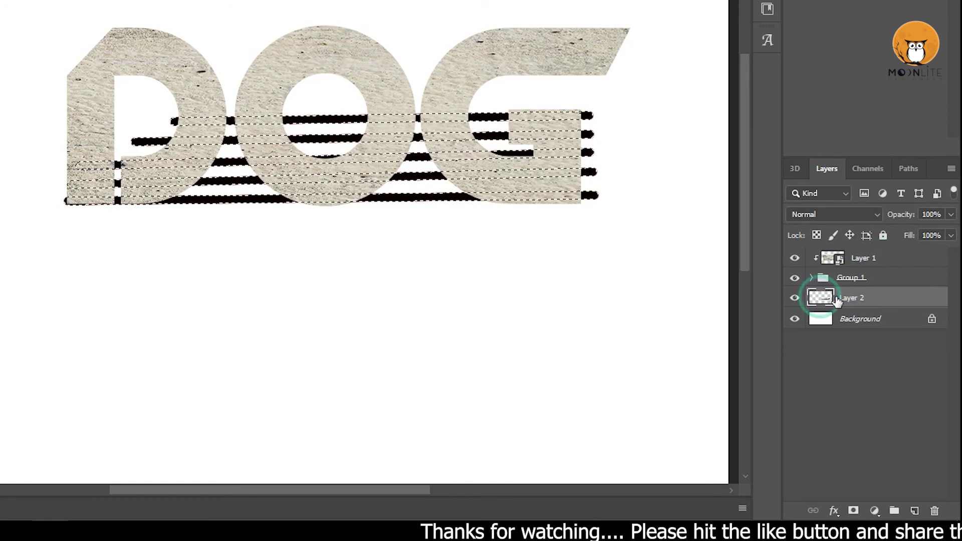
{"action": "left_click", "coordinate": [871, 279]}
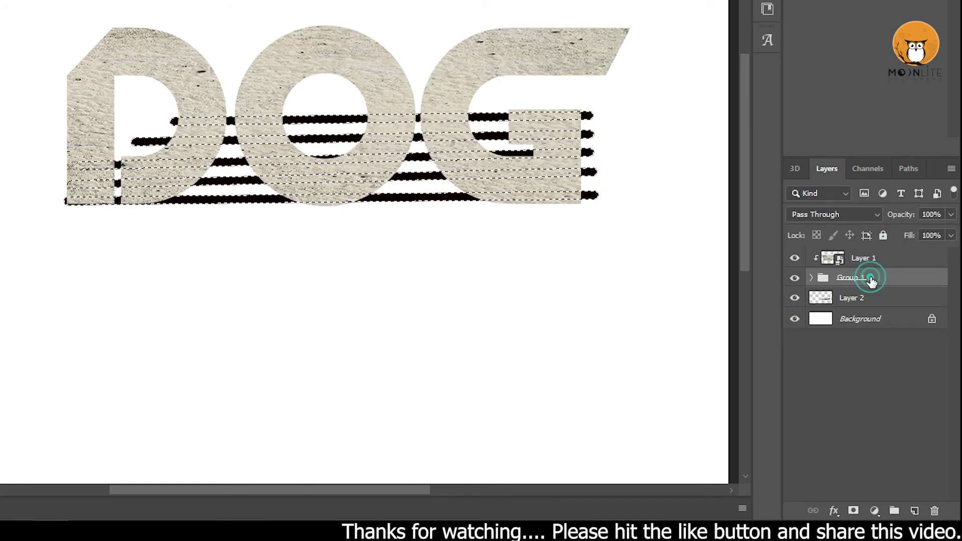
{"action": "left_click", "coordinate": [853, 511], "text": "alt"}
{"action": "left_click", "coordinate": [795, 299]}
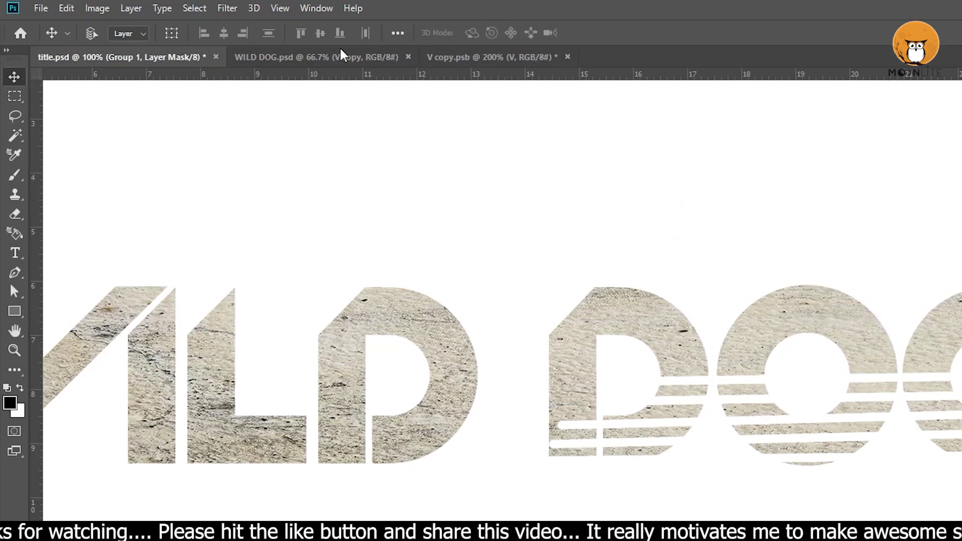
Step: Apply Pixelate > Crystallize with cell size 15 to Group 1's mask
{"action": "left_click", "coordinate": [228, 10]}
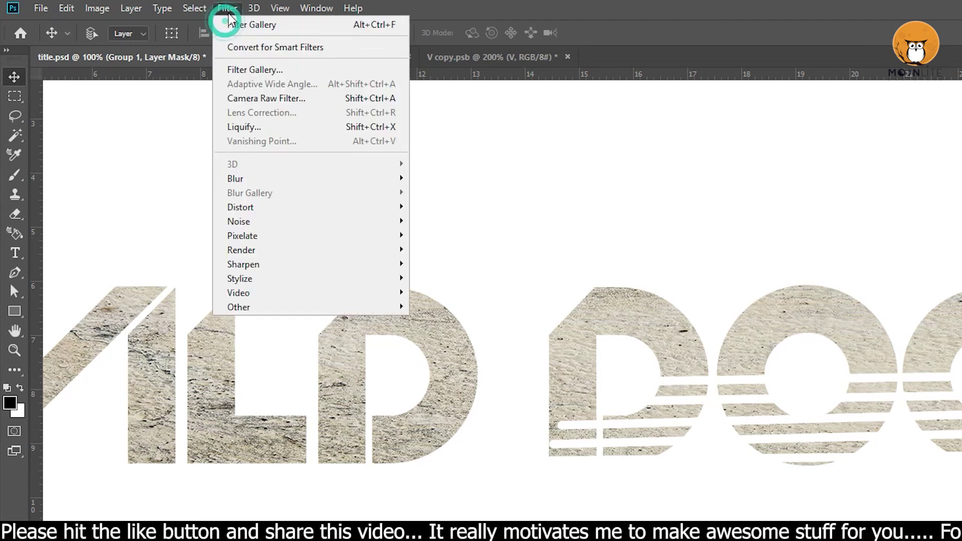
{"action": "mouse_move", "coordinate": [242, 236]}
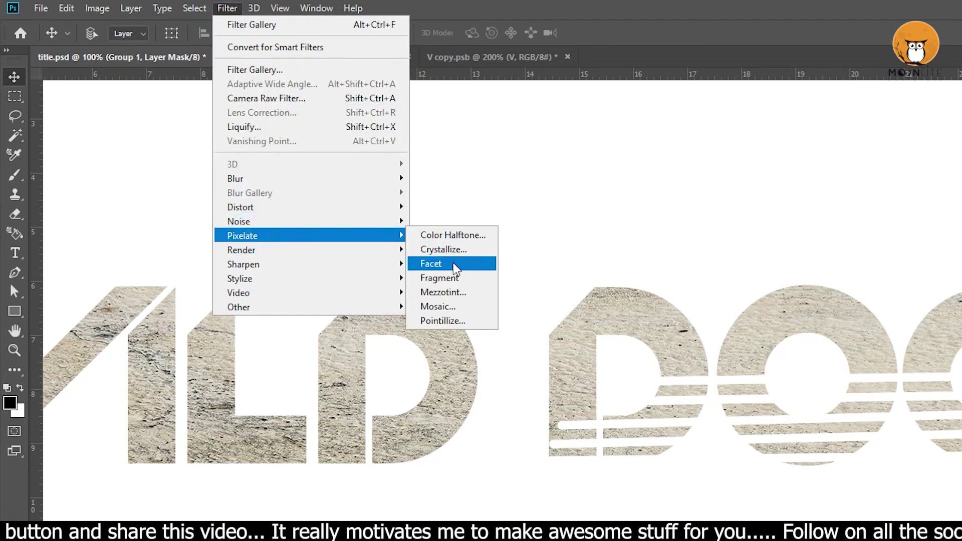
{"action": "left_click", "coordinate": [453, 255]}
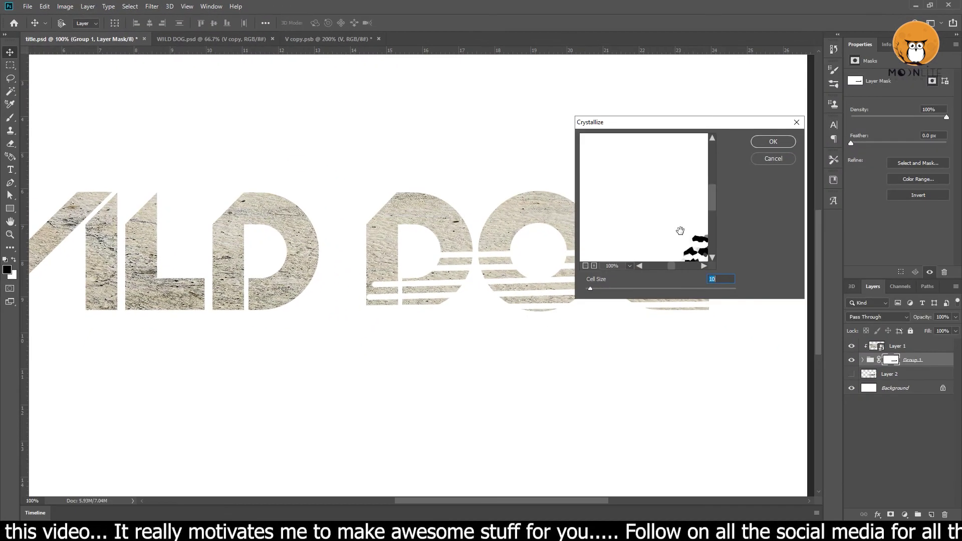
{"action": "left_click_drag", "start_coordinate": [641, 172], "coordinate": [615, 168]}
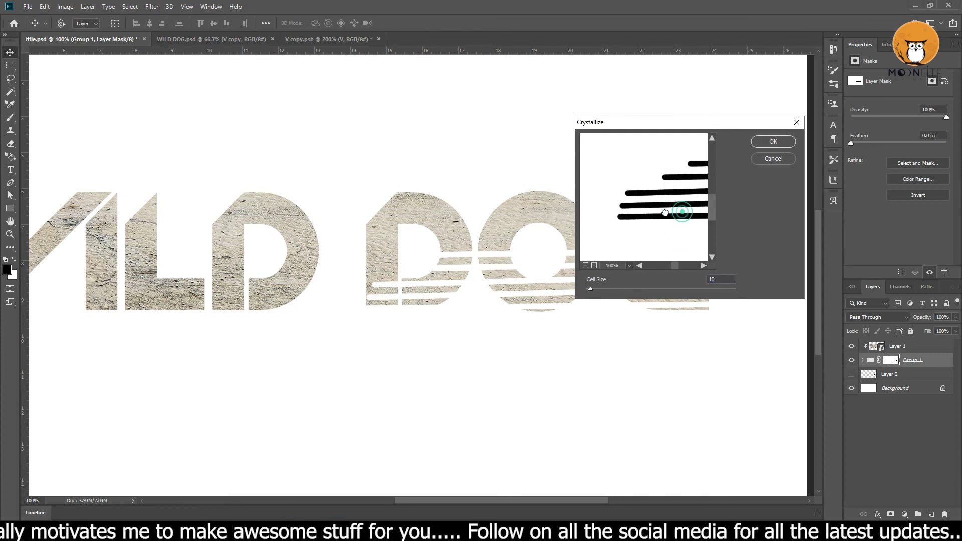
{"action": "left_click_drag", "start_coordinate": [598, 290], "coordinate": [591, 287]}
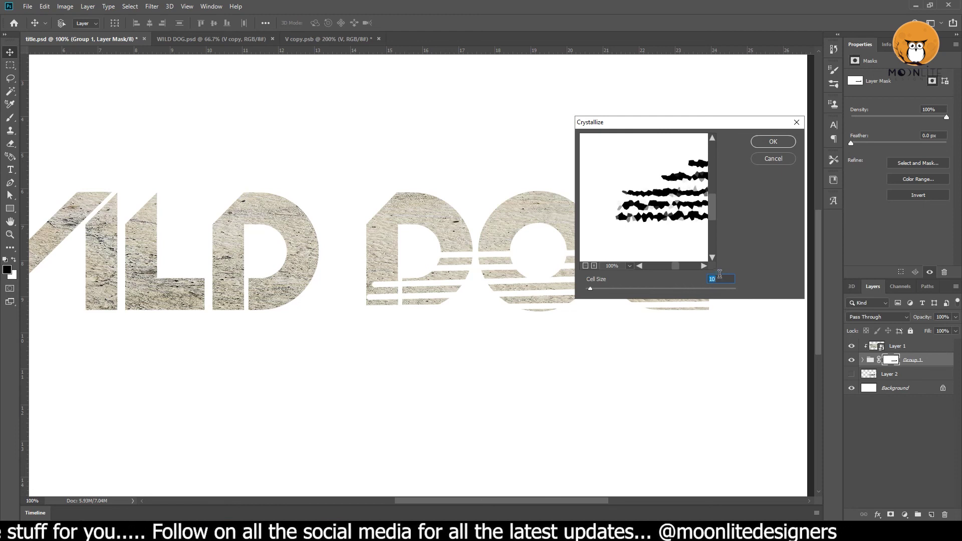
{"action": "type", "text": "15"}
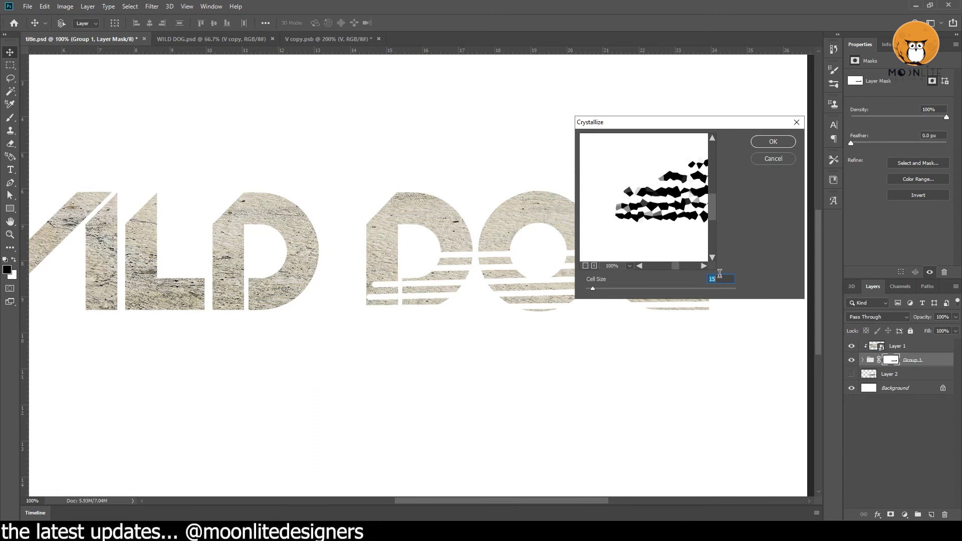
{"action": "left_click", "coordinate": [773, 143]}
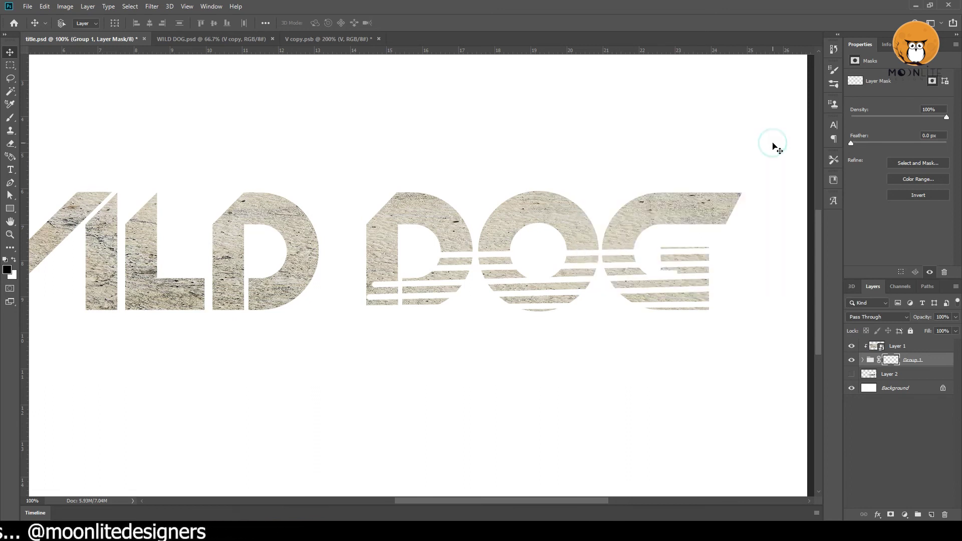
Step: Apply the Spatter filter to Group 1's mask at Smoothness 7 and Spray Radius 10
{"action": "left_click", "coordinate": [895, 360]}
{"action": "left_click", "coordinate": [153, 6]}
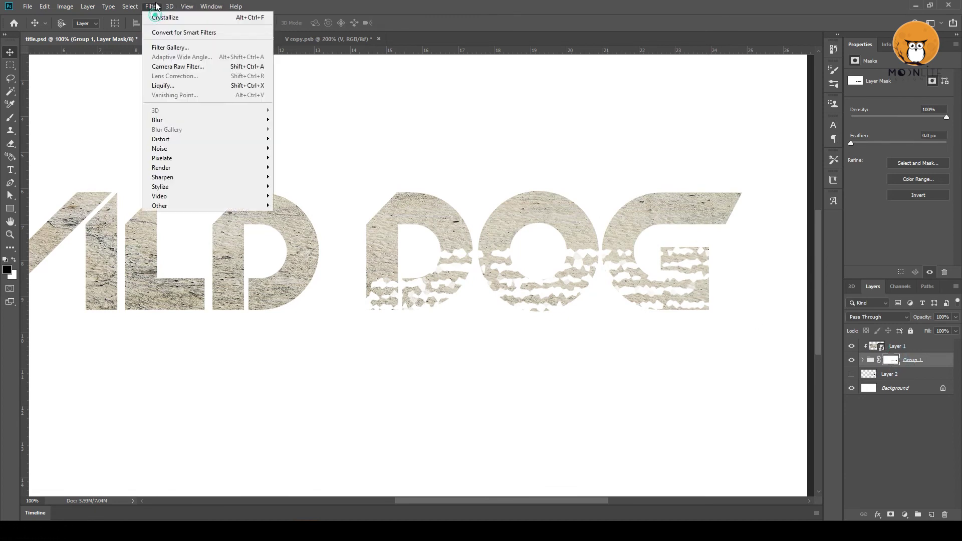
{"action": "left_click", "coordinate": [163, 47]}
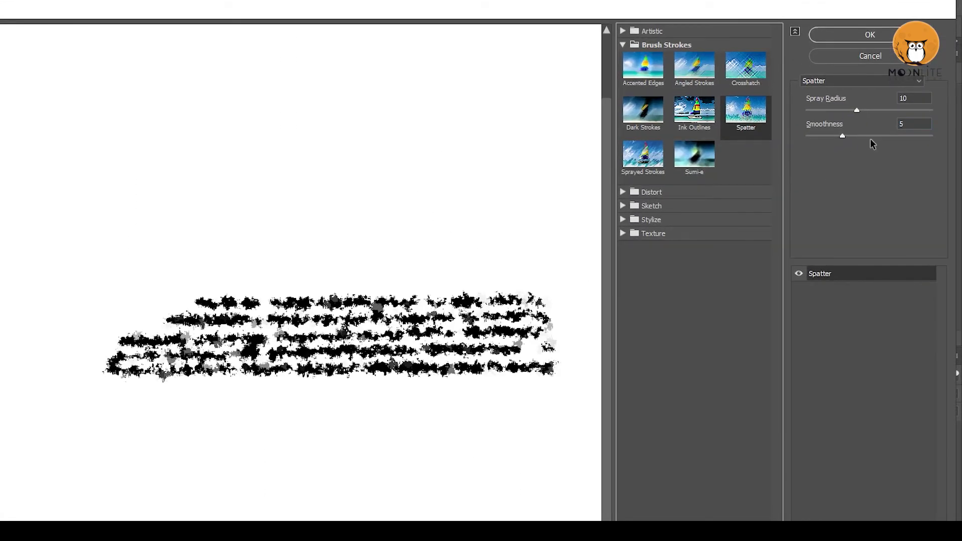
{"action": "mouse_move", "coordinate": [842, 136]}
{"action": "left_mouse_down"}
{"action": "mouse_move", "coordinate": [825, 136]}
{"action": "mouse_move", "coordinate": [849, 137]}
{"action": "left_mouse_up"}
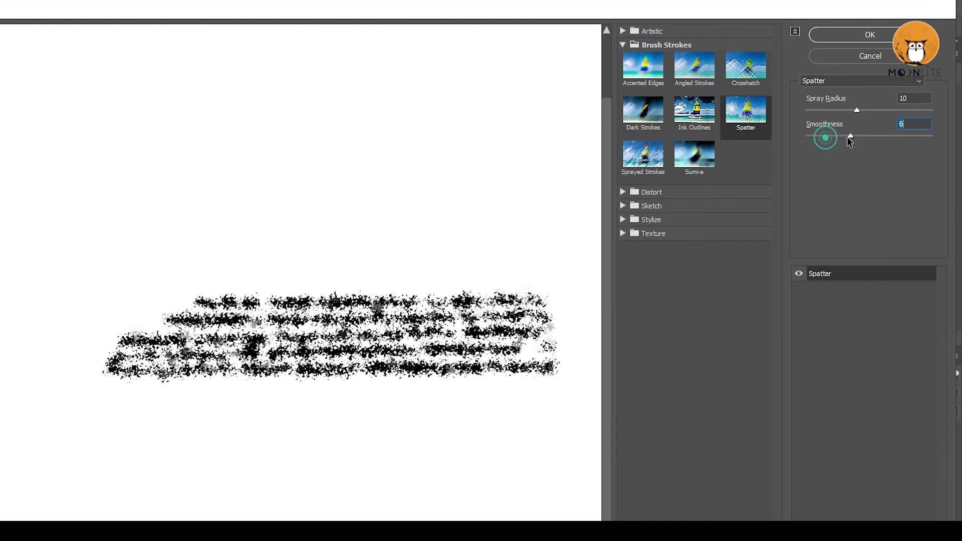
{"action": "key", "text": "Up"}
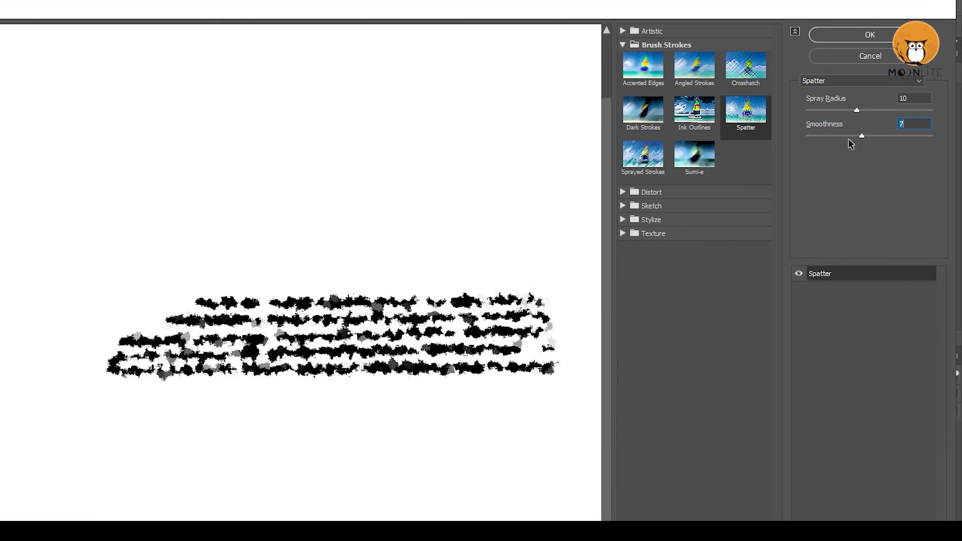
{"action": "left_click", "coordinate": [857, 109]}
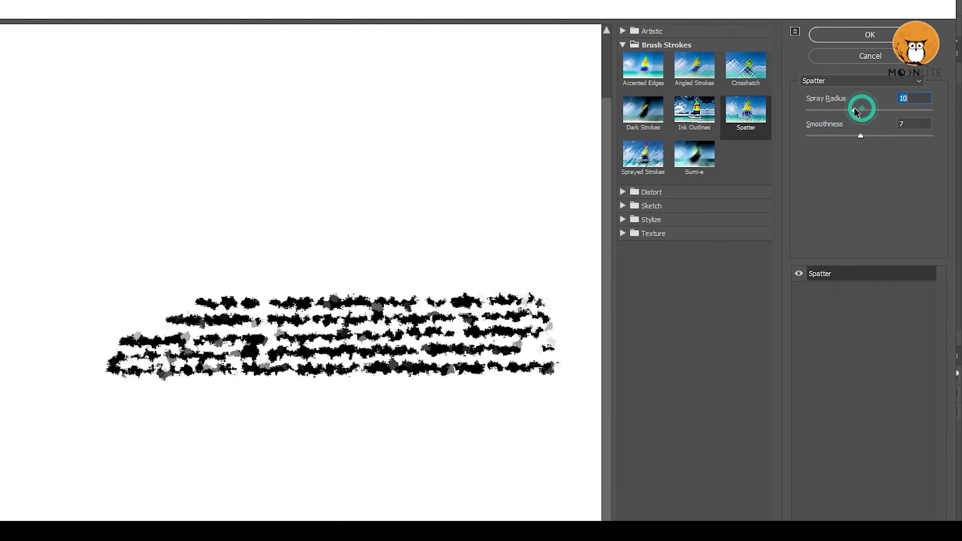
{"action": "left_click_drag", "start_coordinate": [856, 111], "coordinate": [862, 112]}
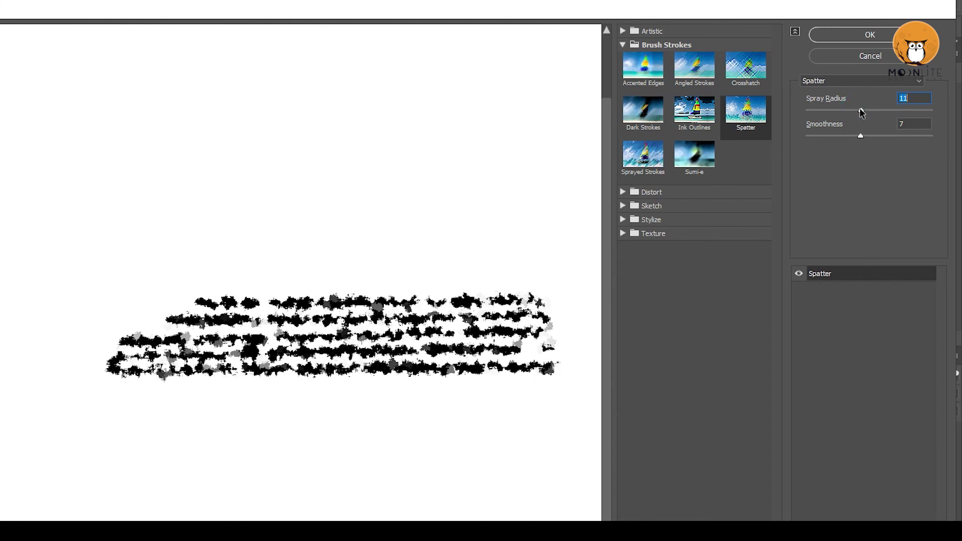
{"action": "left_click_drag", "start_coordinate": [861, 113], "coordinate": [858, 113]}
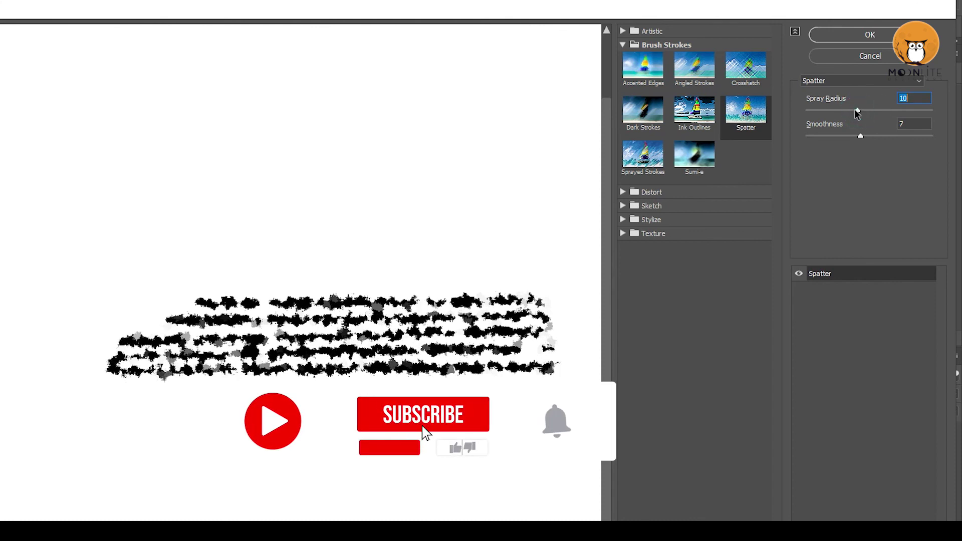
{"action": "left_click", "coordinate": [879, 37]}
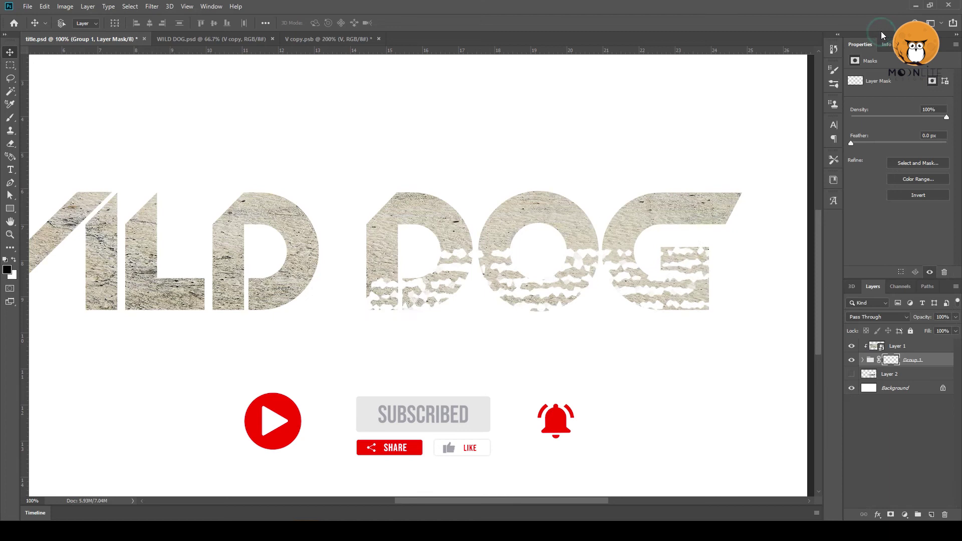
Step: Fill the Background layer with black
{"action": "left_click", "coordinate": [539, 240], "text": "alt"}
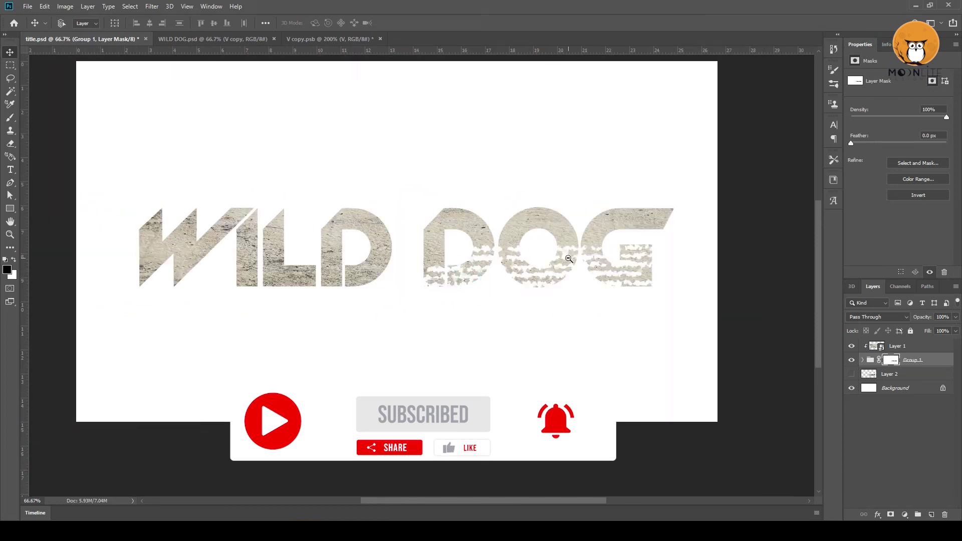
{"action": "left_click", "coordinate": [569, 259], "text": "alt"}
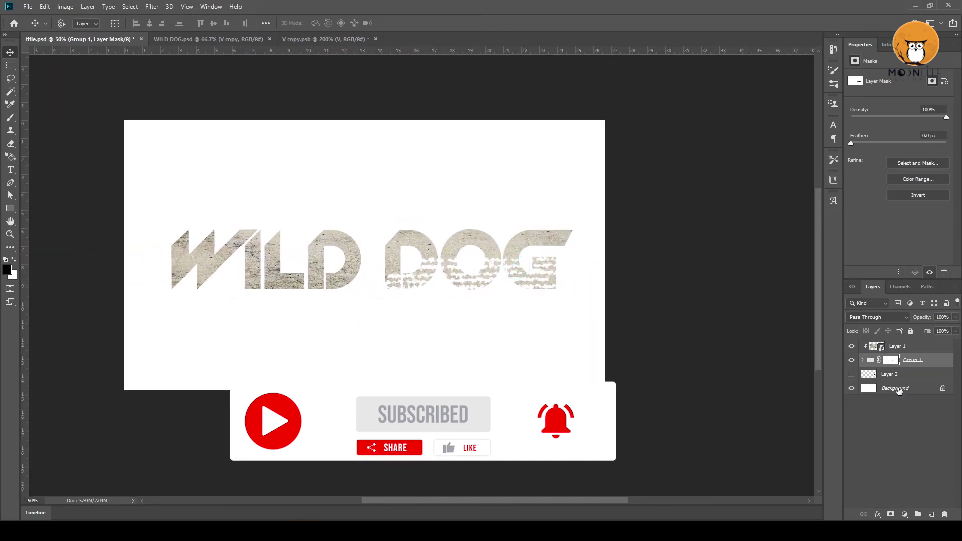
{"action": "left_click", "coordinate": [899, 390]}
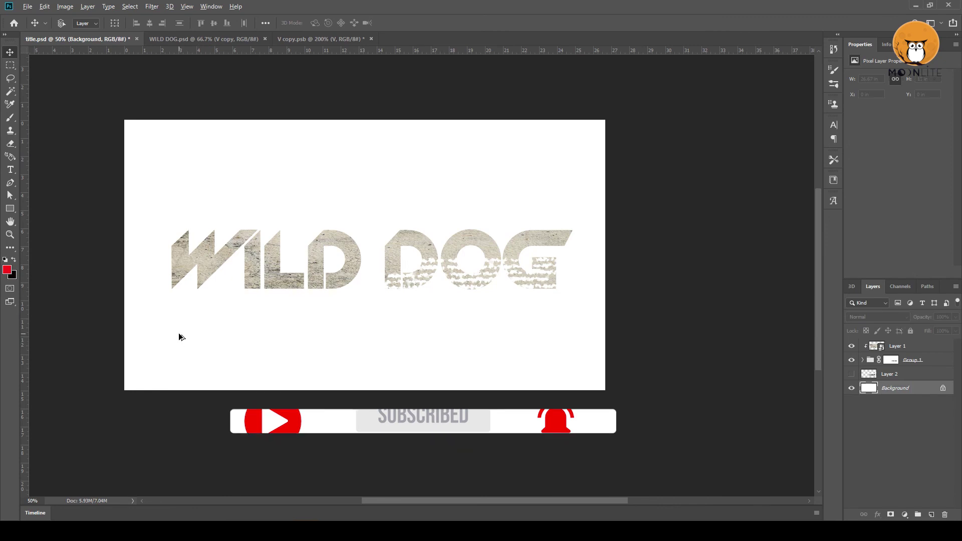
{"action": "key", "text": "ctrl+BackSpace"}
Step: Paint white on the letter group's mask to fill spattered gaps in the O and G
{"action": "left_click", "coordinate": [423, 257], "text": "ctrl"}
{"action": "left_click", "coordinate": [490, 256], "text": "alt"}
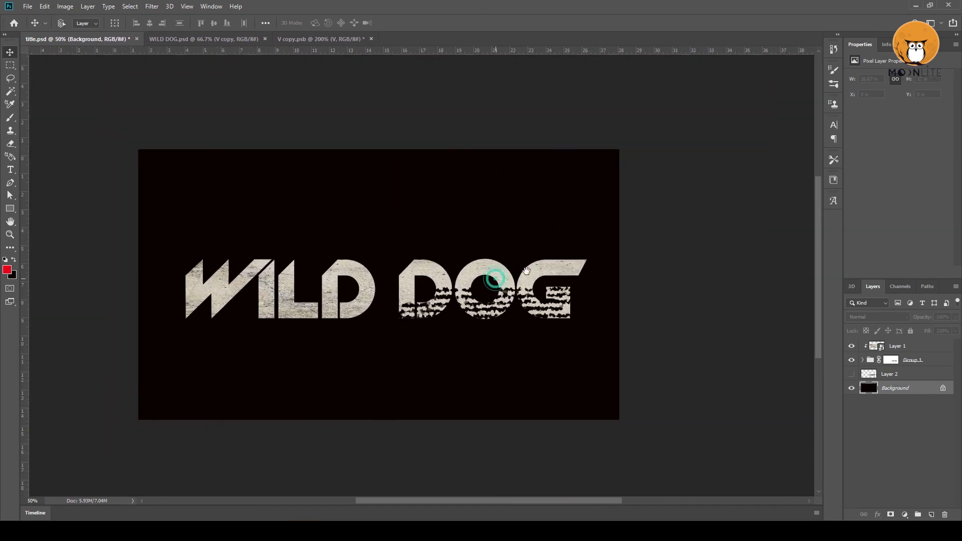
{"action": "left_click", "coordinate": [891, 360]}
{"action": "key", "text": "ctrl+plus"}
{"action": "key", "text": "b"}
{"action": "key", "text": "x"}
{"action": "key", "text": "bracketright"}
{"action": "key", "text": "bracketright"}
{"action": "mouse_move", "coordinate": [505, 249]}
{"action": "left_mouse_down"}
{"action": "mouse_move", "coordinate": [551, 241]}
{"action": "mouse_move", "coordinate": [601, 265]}
{"action": "left_mouse_up"}
{"action": "key", "text": "bracketleft"}
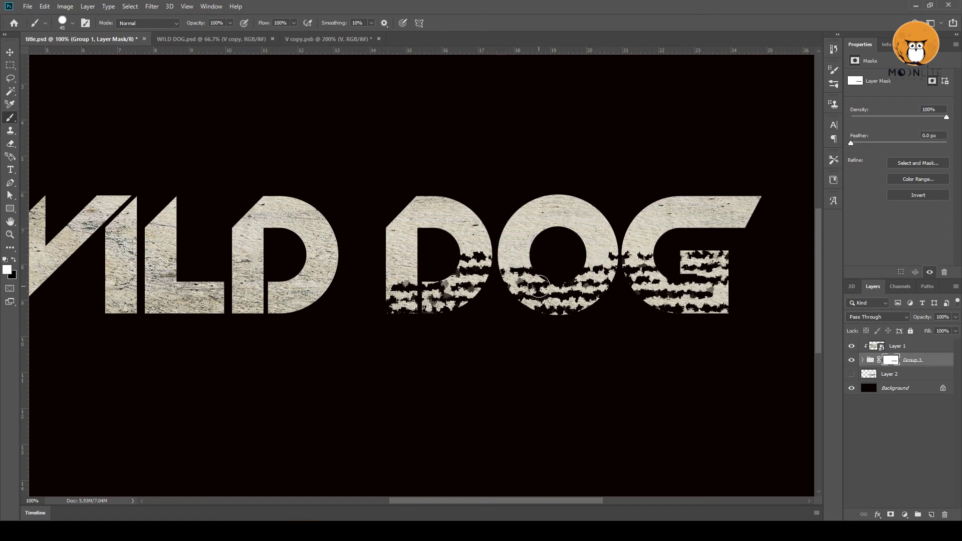
{"action": "key", "text": "bracketleft"}
{"action": "key", "text": "bracketleft"}
{"action": "key", "text": "bracketleft"}
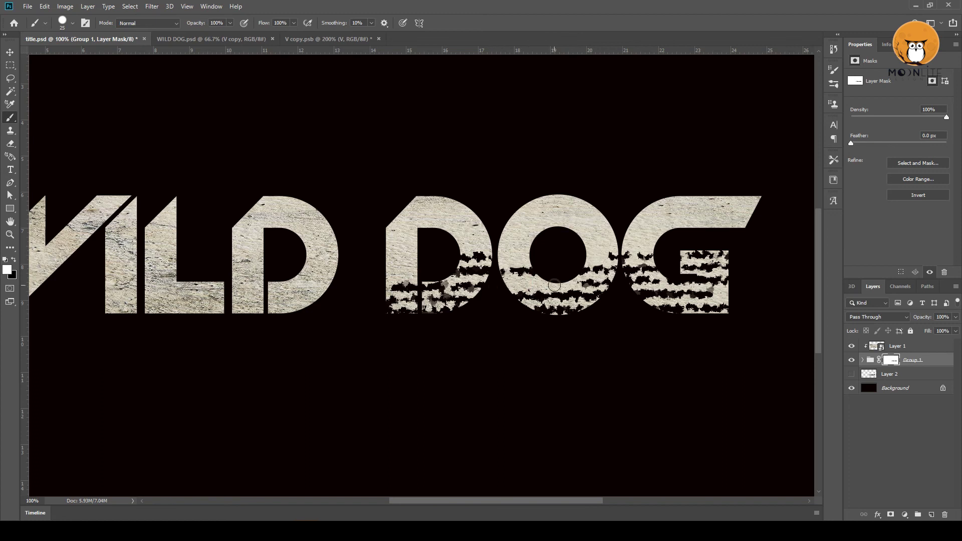
{"action": "left_click_drag", "start_coordinate": [649, 280], "coordinate": [664, 283]}
{"action": "left_click_drag", "start_coordinate": [728, 312], "coordinate": [711, 288]}
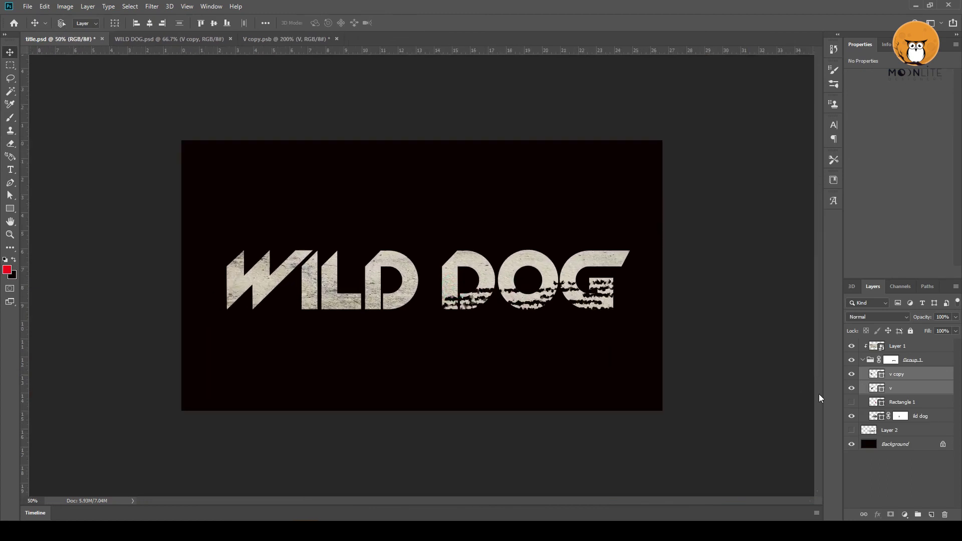
Step: Collapse the letter group, select the stripe layer, and view the full canvas
{"action": "left_click", "coordinate": [862, 360]}
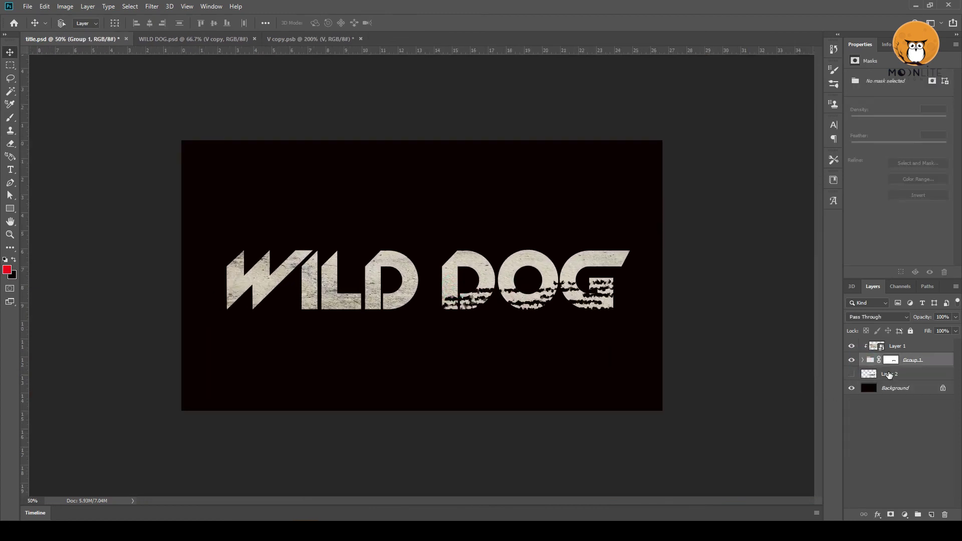
{"action": "left_click", "coordinate": [889, 375]}
{"action": "key", "text": "ctrl+plus"}
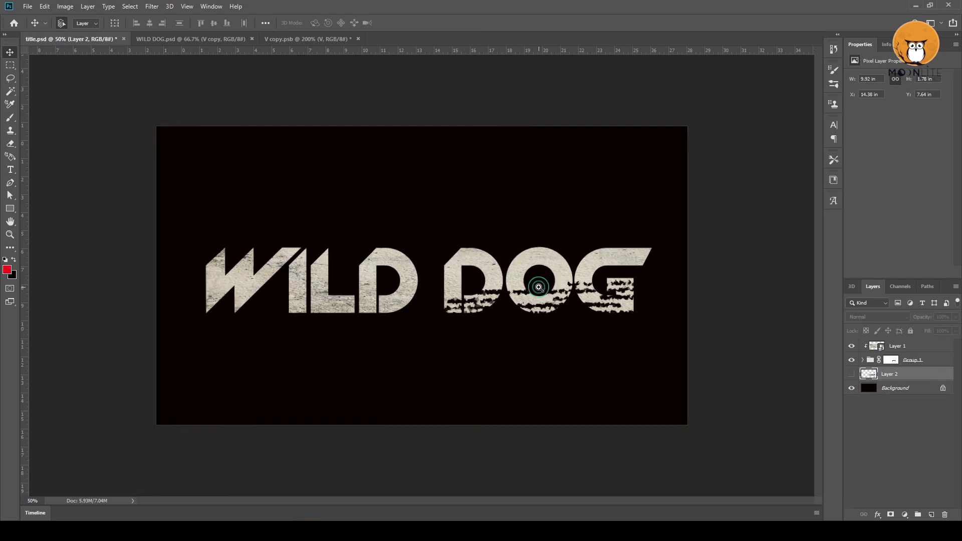
{"action": "key", "text": "ctrl+minus"}
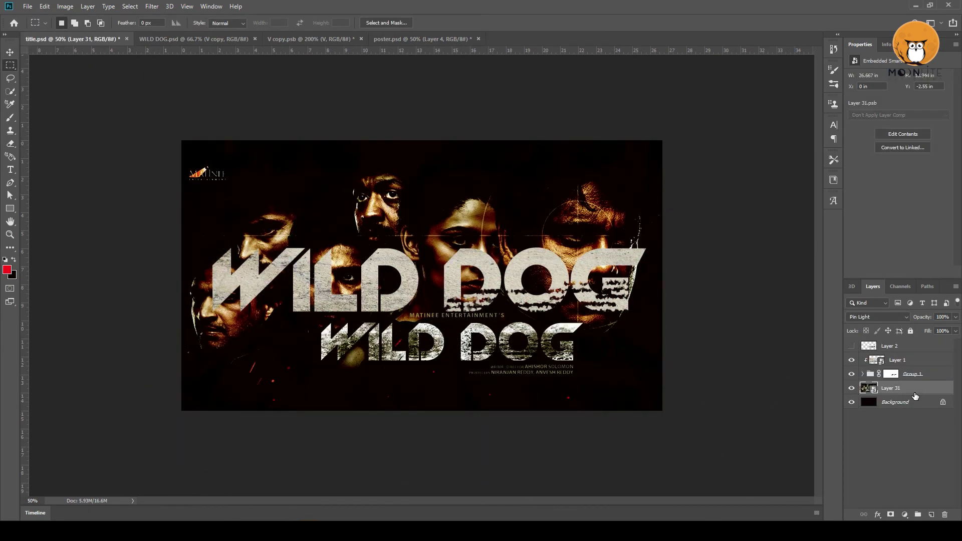
Step: Keep the poster layer's blend mode at Normal
{"action": "left_click", "coordinate": [864, 317]}
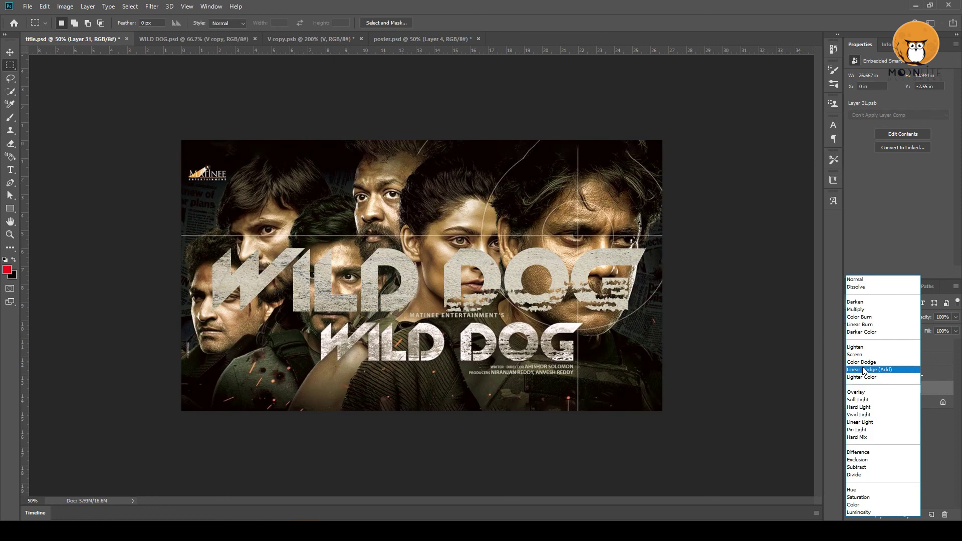
{"action": "left_click", "coordinate": [866, 280]}
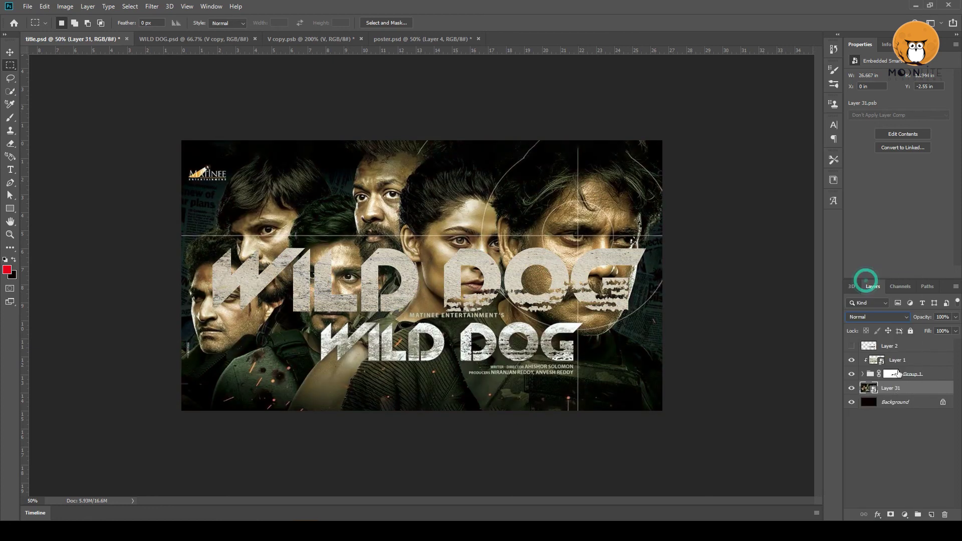